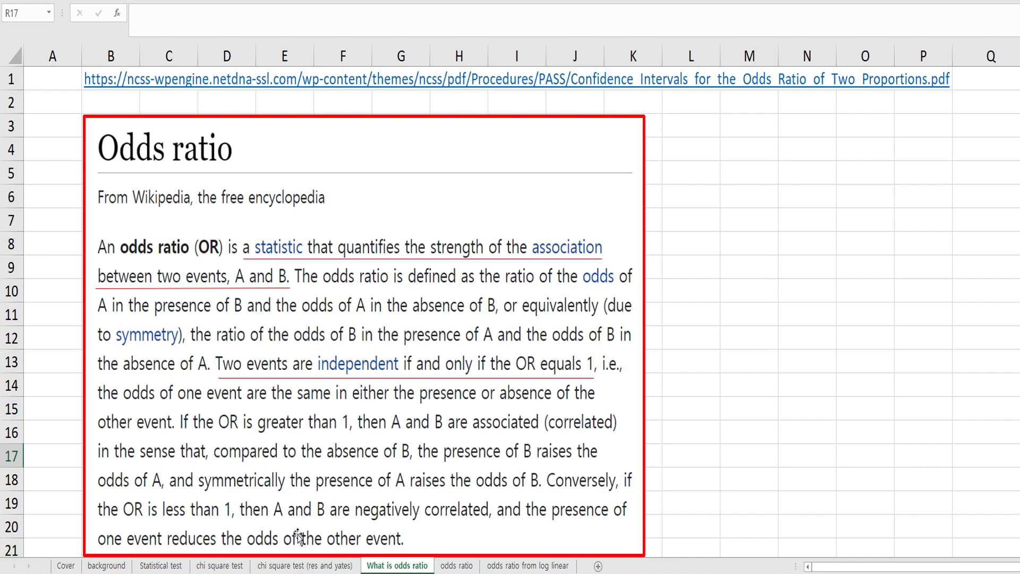
Step: On the odds ratio sheet, enter the formula =C2/SUM($C$2:$C$5) in Probability cell E2
left_click(458, 566)
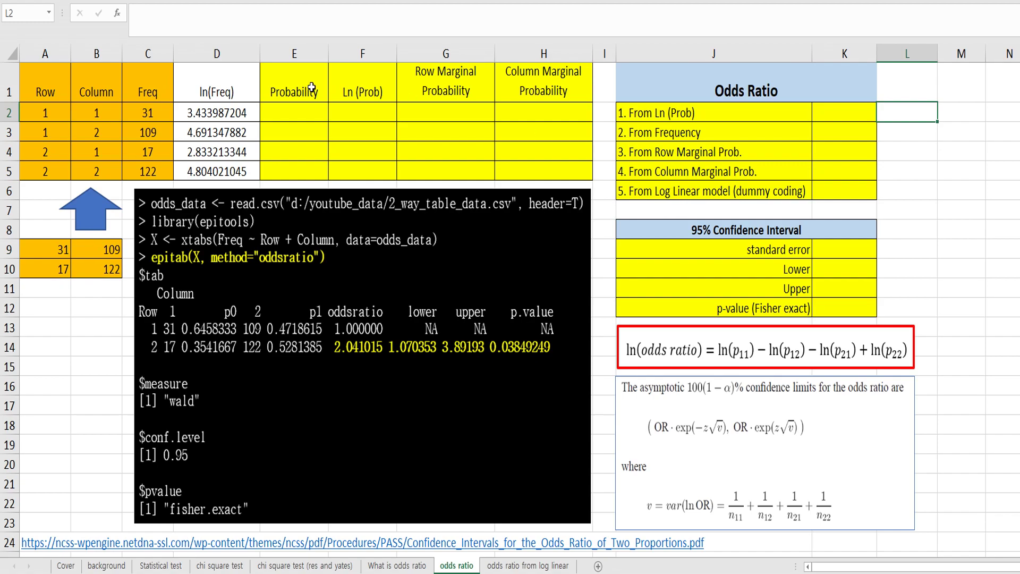
left_click(291, 112)
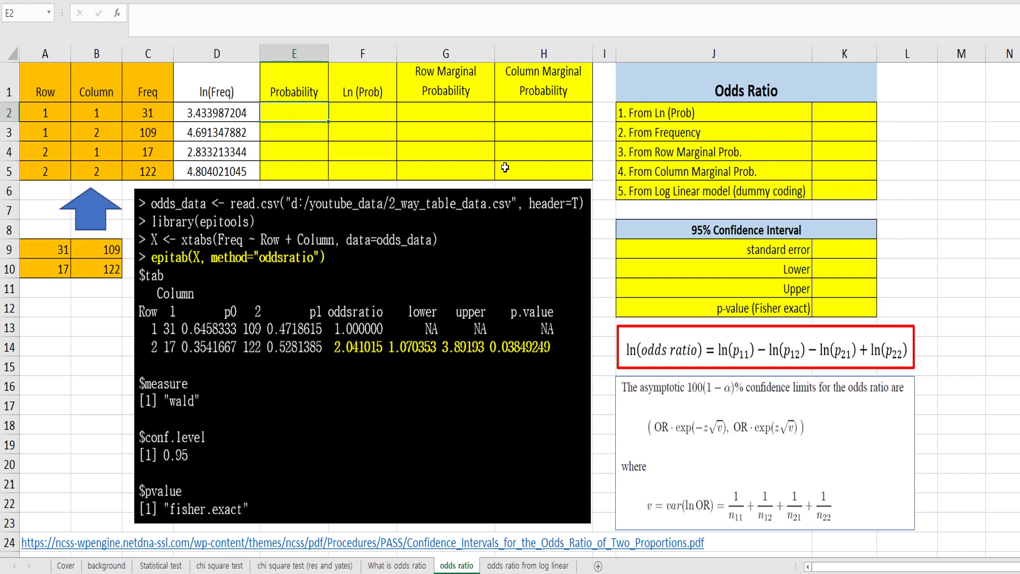
type("=")
key("Left")
key("Left")
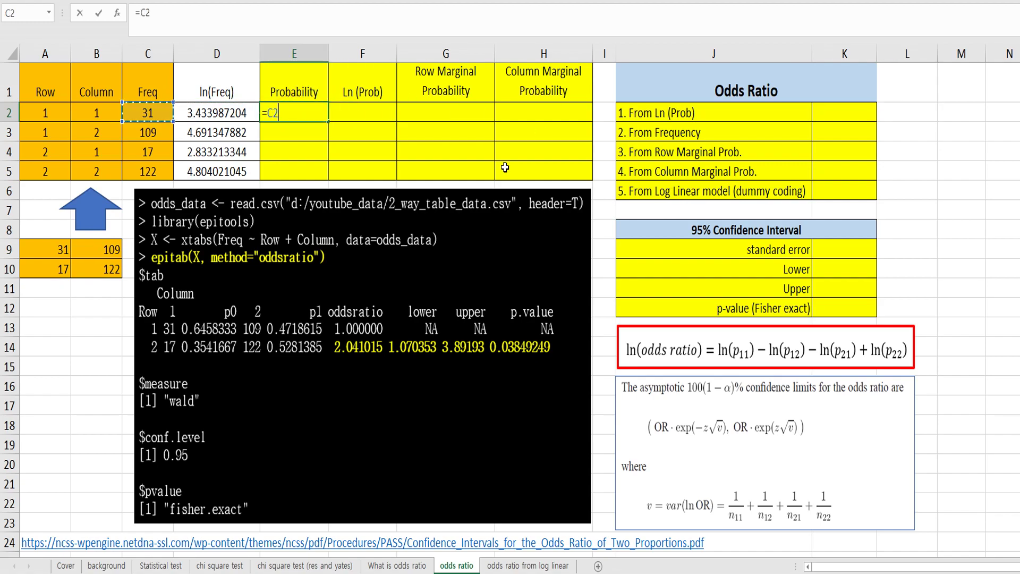
type("/su")
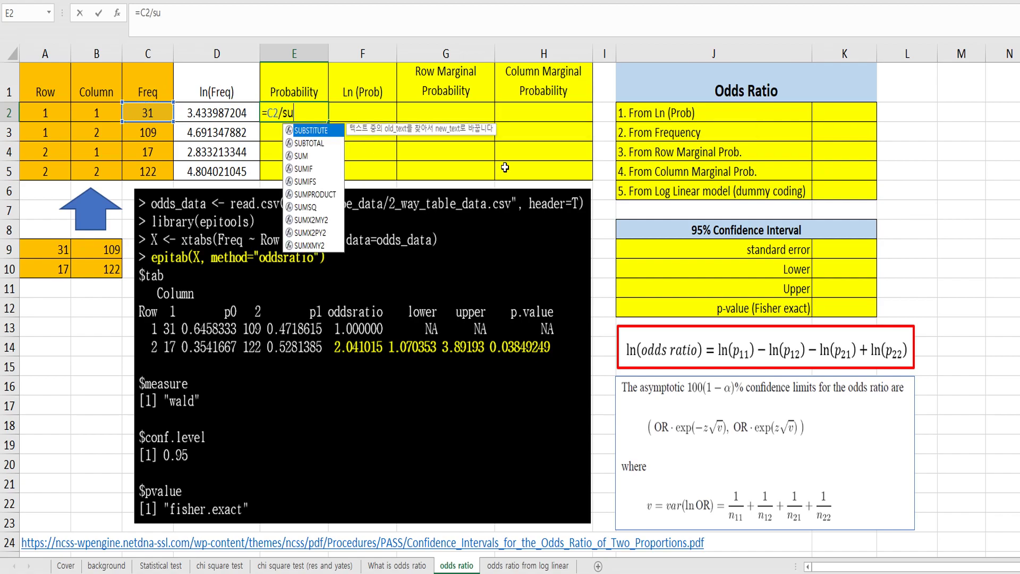
type("m(")
key("Left")
key("Left")
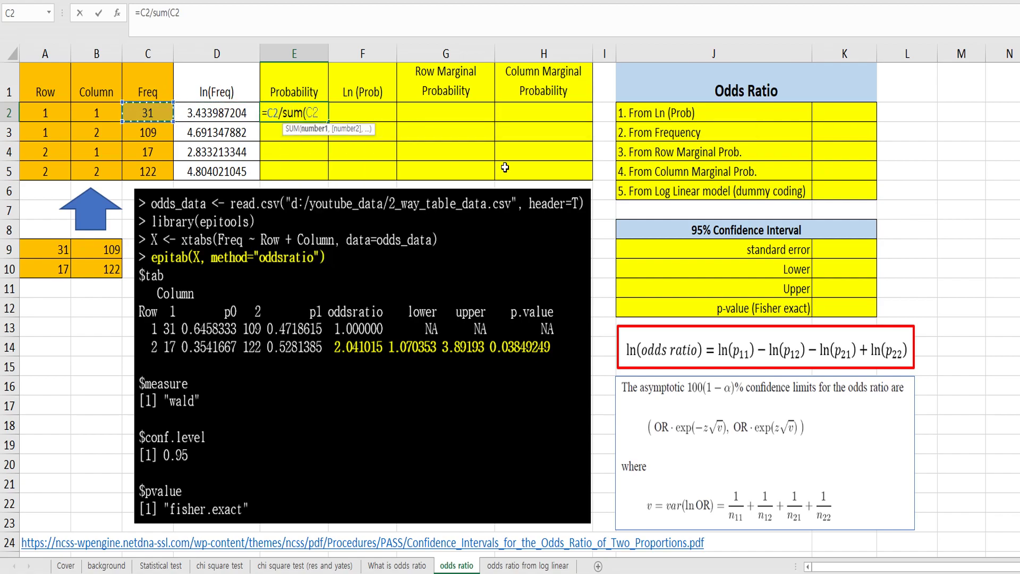
key("shift+Down")
key("shift+Down")
key("shift+Down")
key("F4")
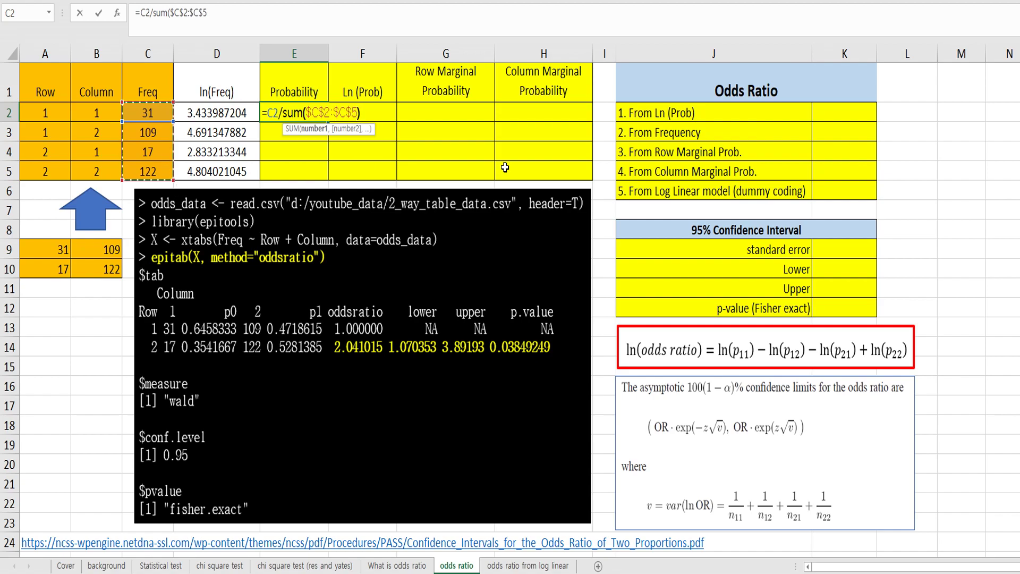
key("ctrl+Return")
Step: Copy the probability formula from E2 down through E5
key("ctrl+c")
key("shift+Down")
key("shift+Down")
key("shift+Down")
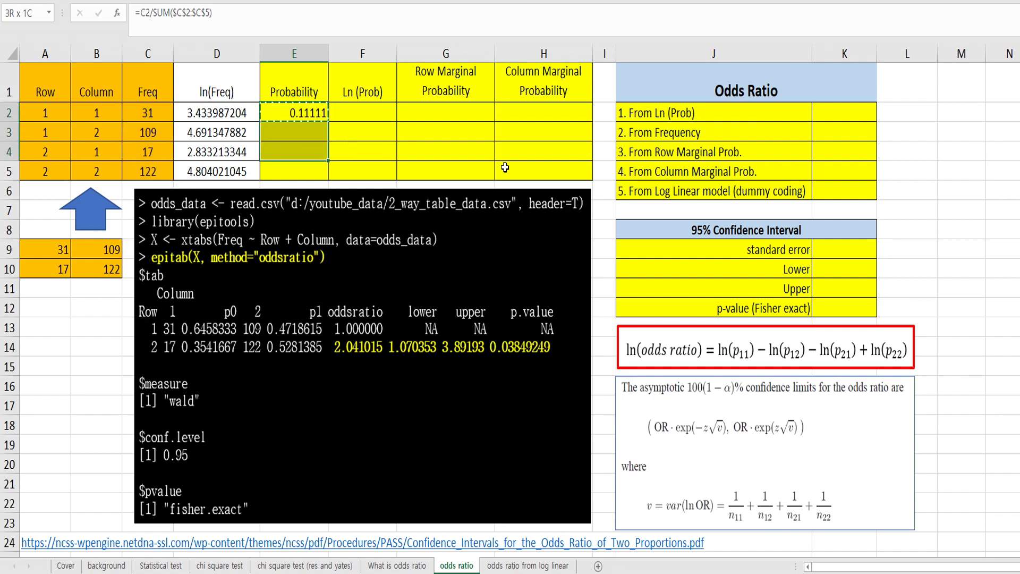
key("ctrl+v")
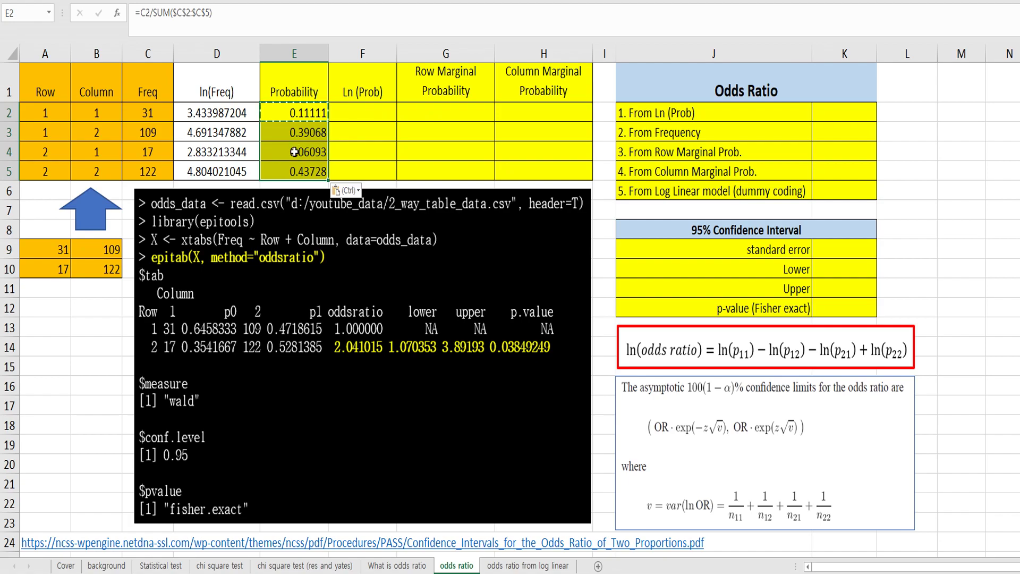
key("Escape")
Step: Enter the formula =LN(E2) in cell F2 of the Ln (Prob) column
left_click(365, 110)
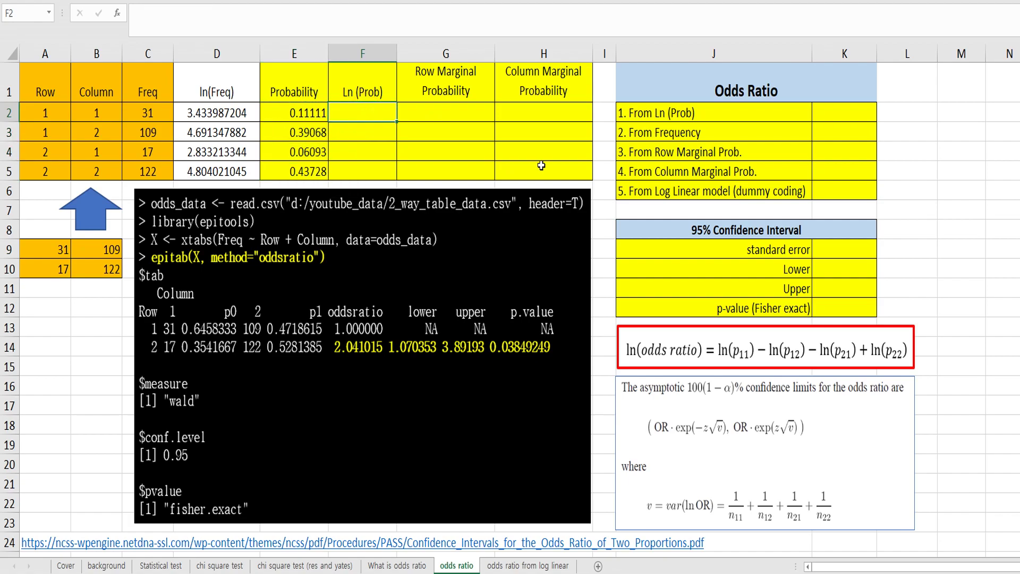
type("=ln")
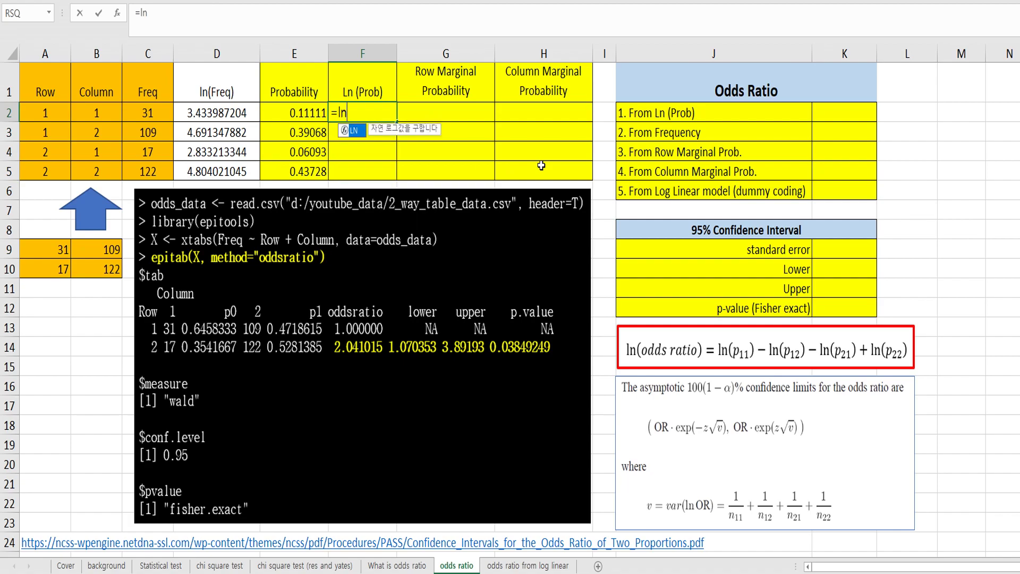
type("(E2")
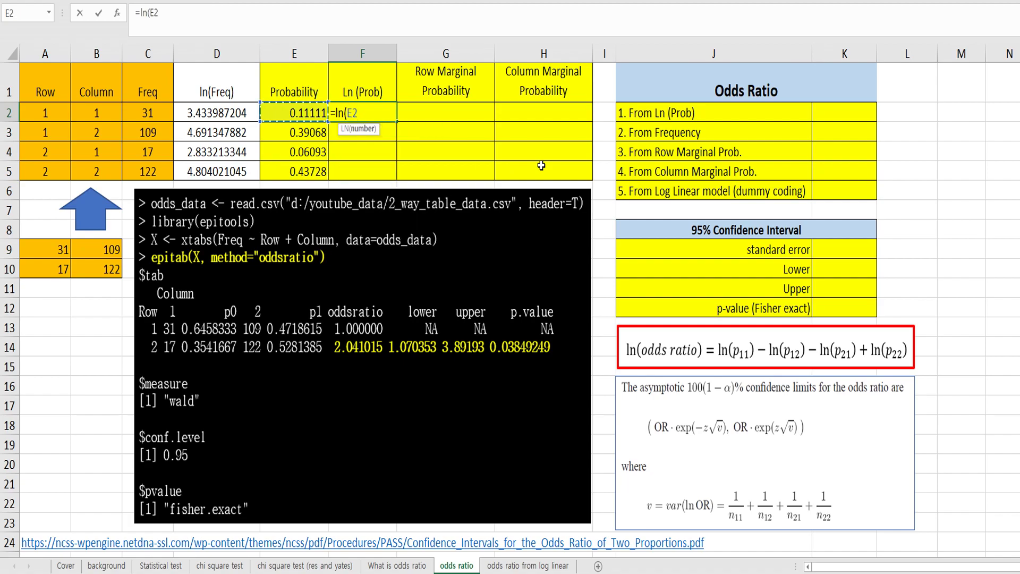
key("Return")
key("Up")
Step: Copy the natural log formula from F2 down through F5
key("ctrl+c")
key("shift+Down")
key("shift+Down")
key("shift+Down")
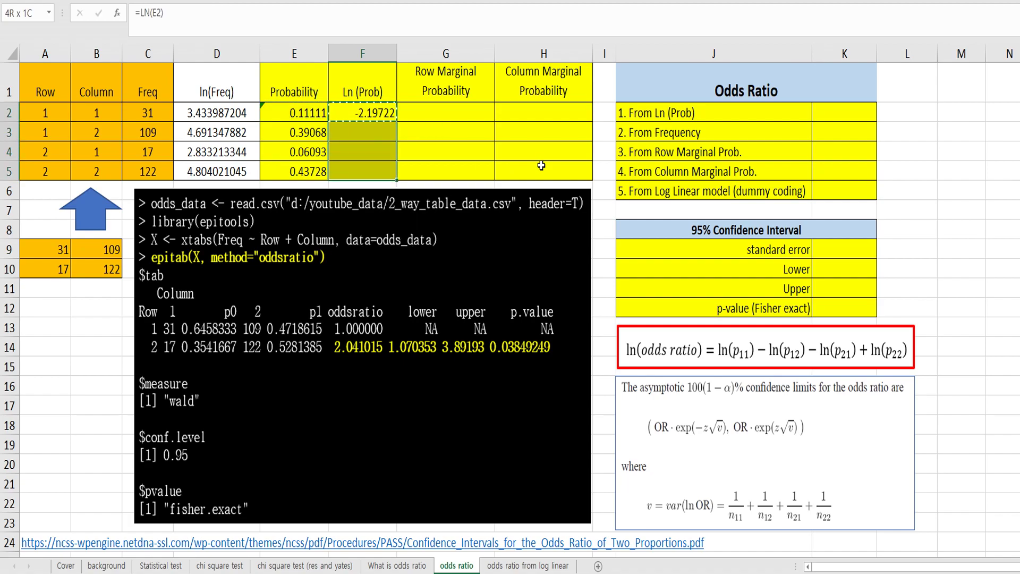
key("ctrl+v")
key("Escape")
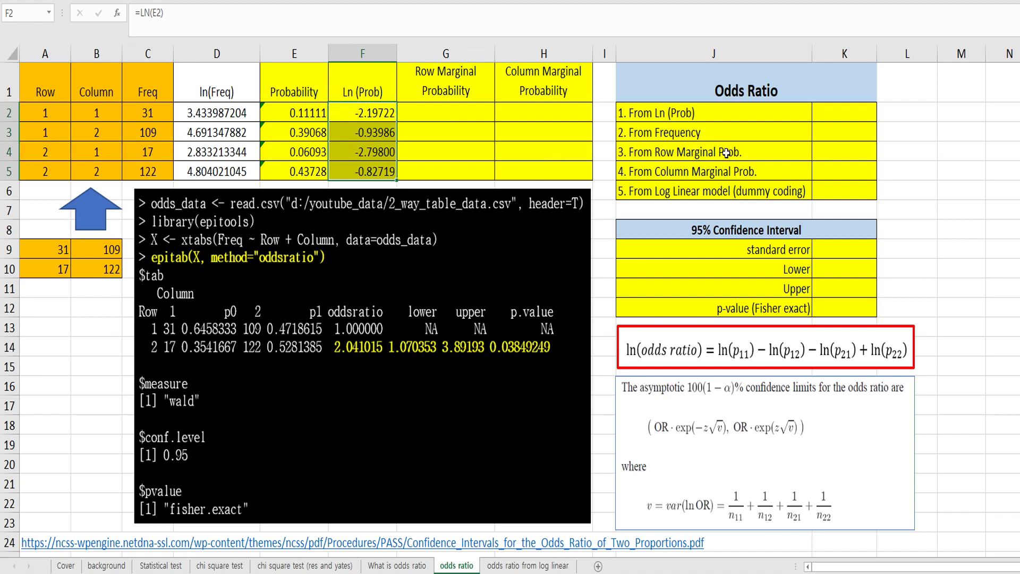
Step: Calculate the log odds ratio in K2, beside "1. From Ln (Prob)", with the formula =F2-F3-F4+F5
left_click(755, 118)
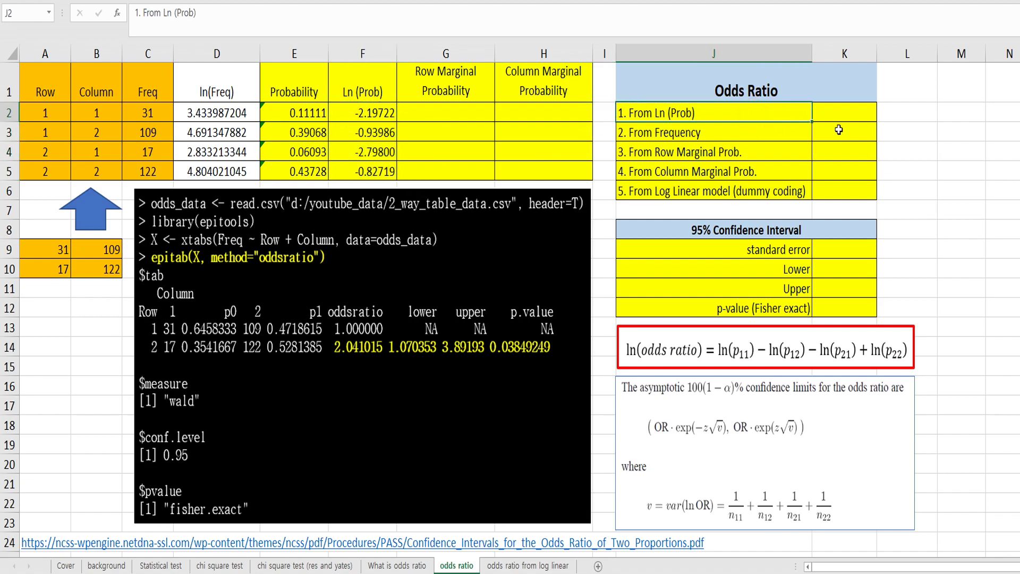
key("Right")
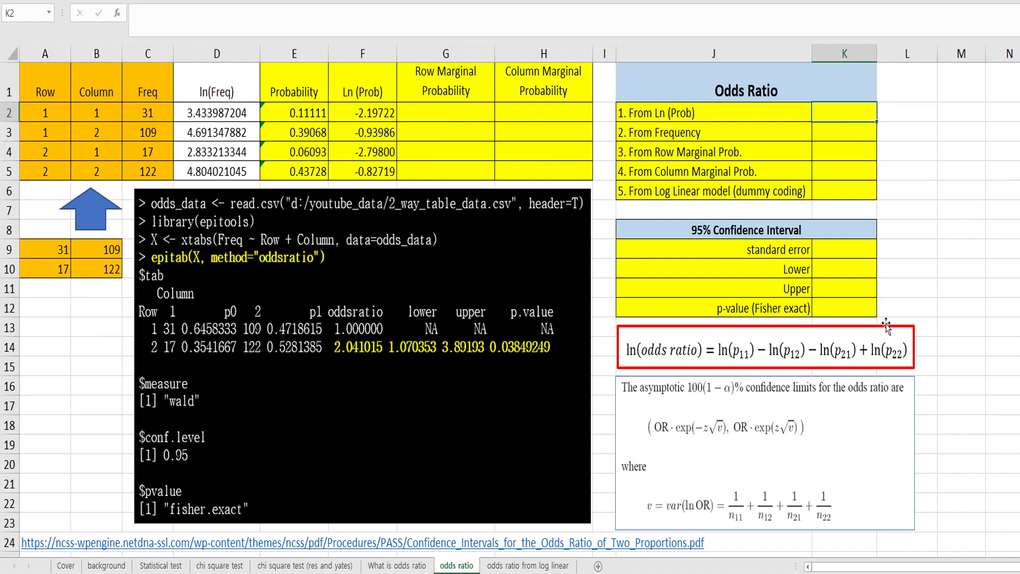
type("=")
left_click(363, 111)
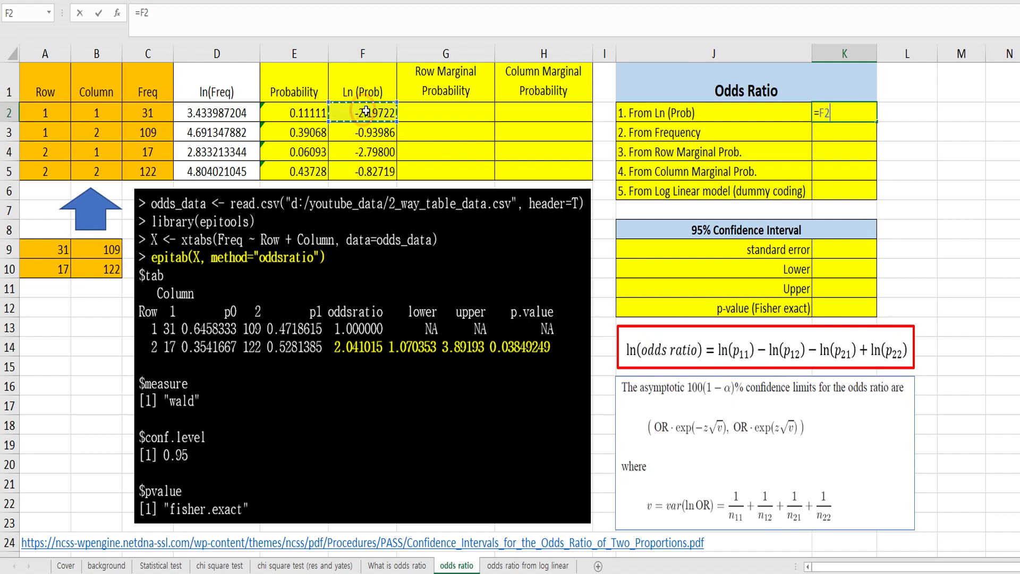
type("-")
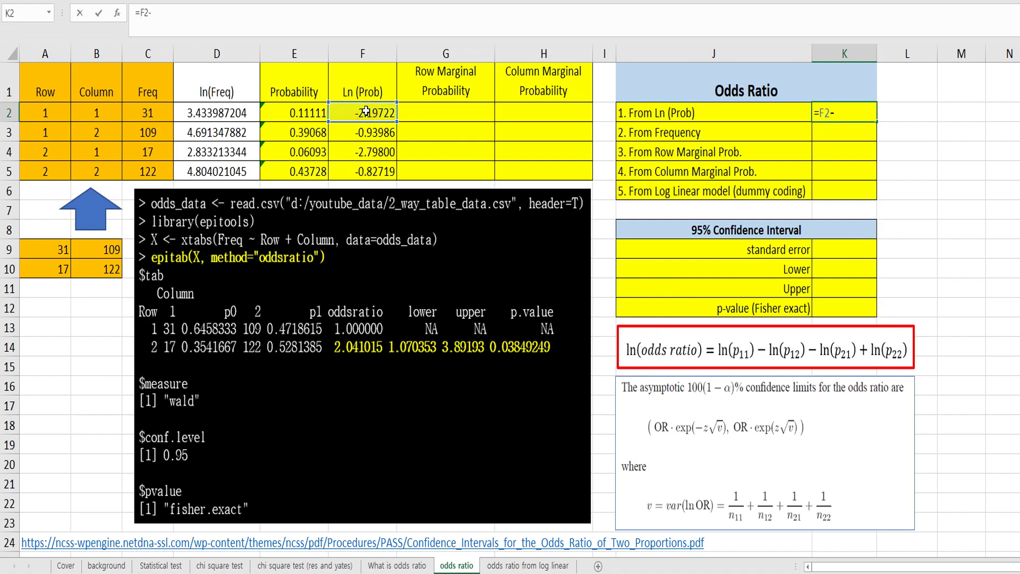
left_click(362, 133)
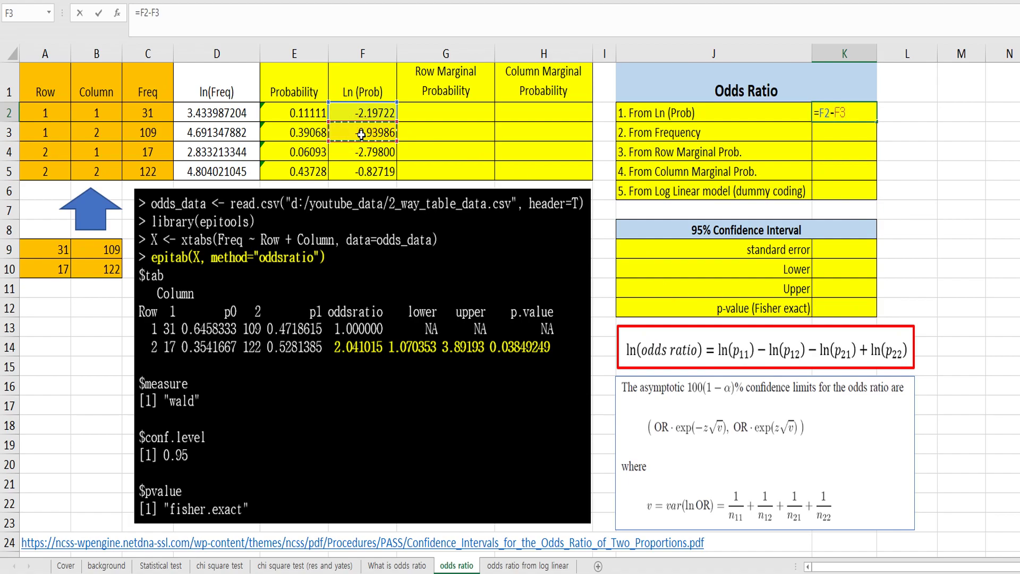
type("-")
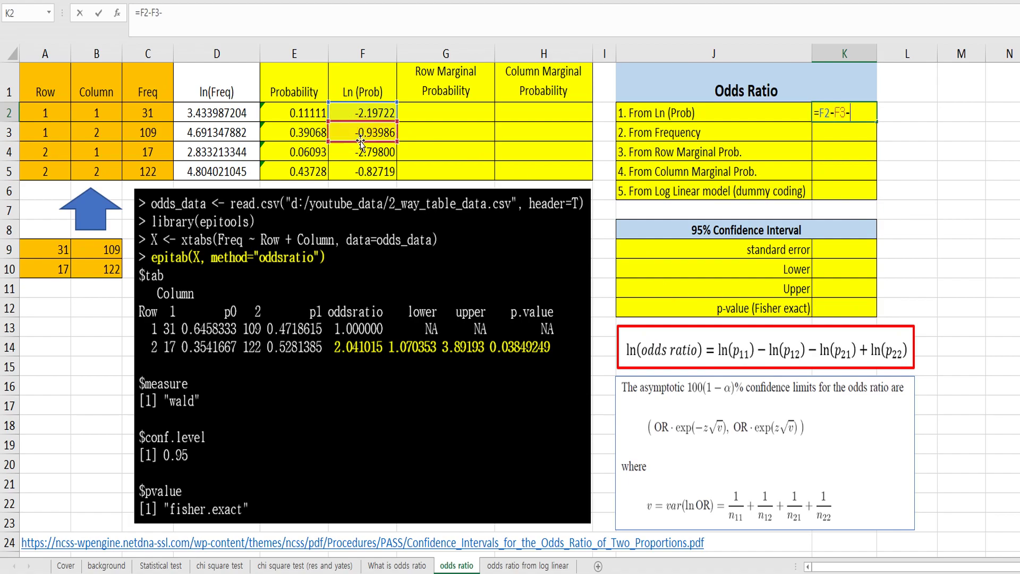
left_click(352, 154)
type("+")
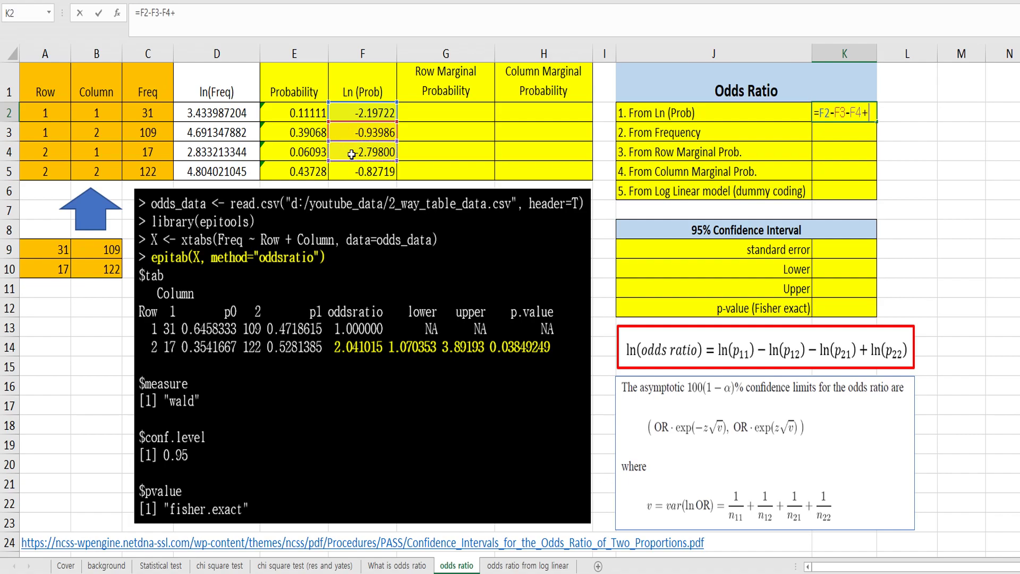
left_click(354, 172)
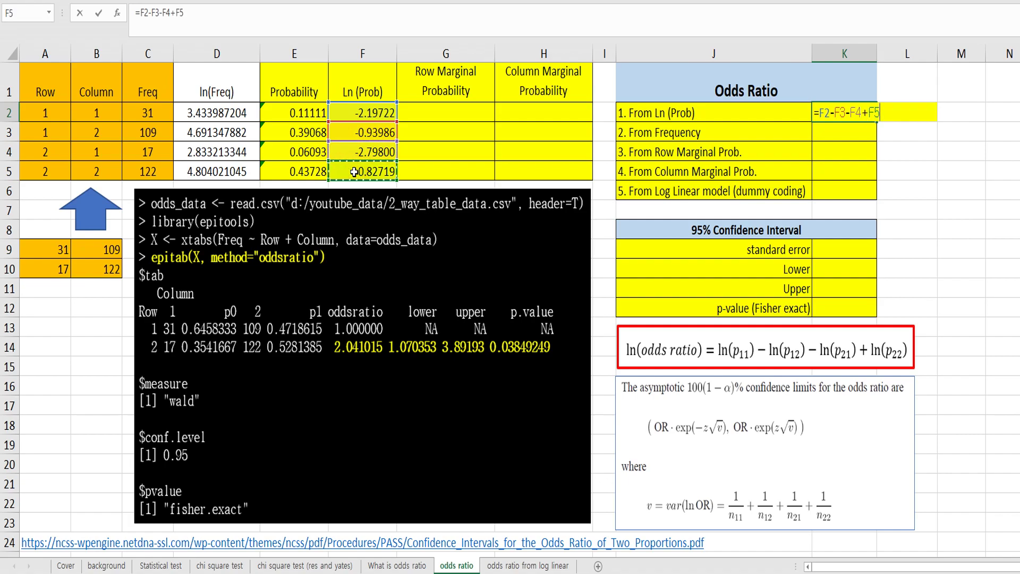
key("Return")
key("Up")
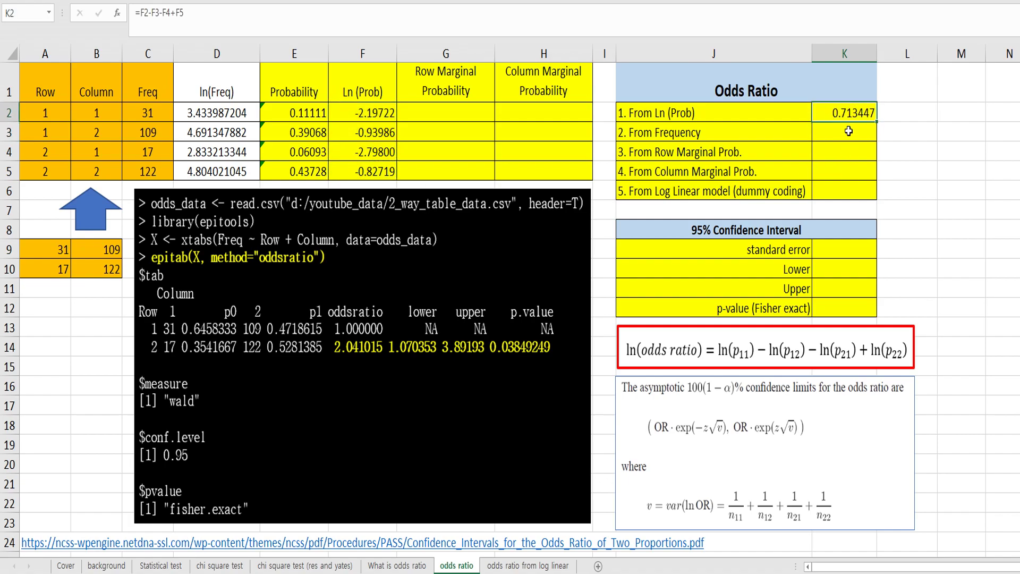
Step: Wrap the K2 formula in the exponential function so it reads =EXP(F2-F3-F4+F5)
left_click(146, 7)
type("e")
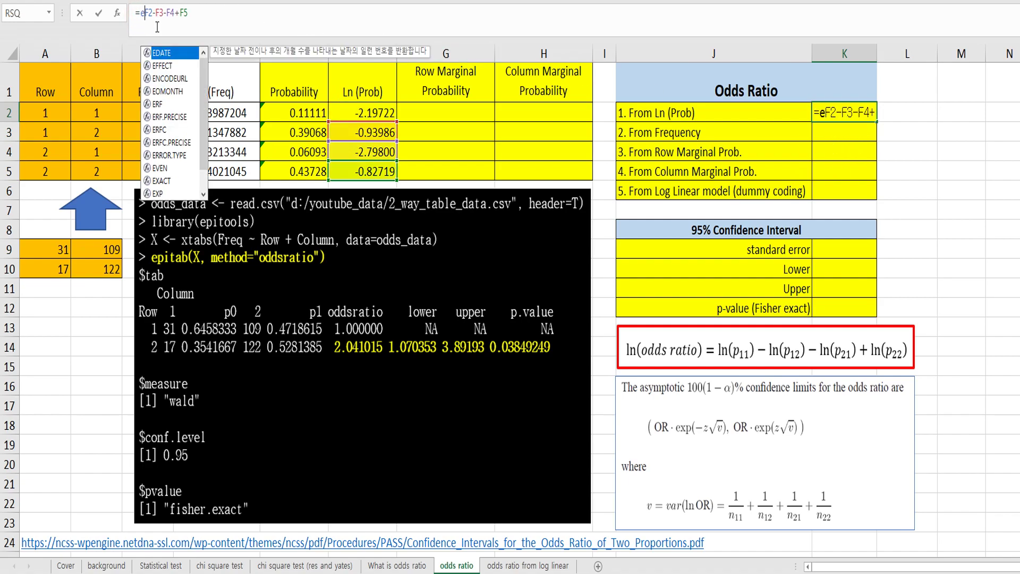
type("p")
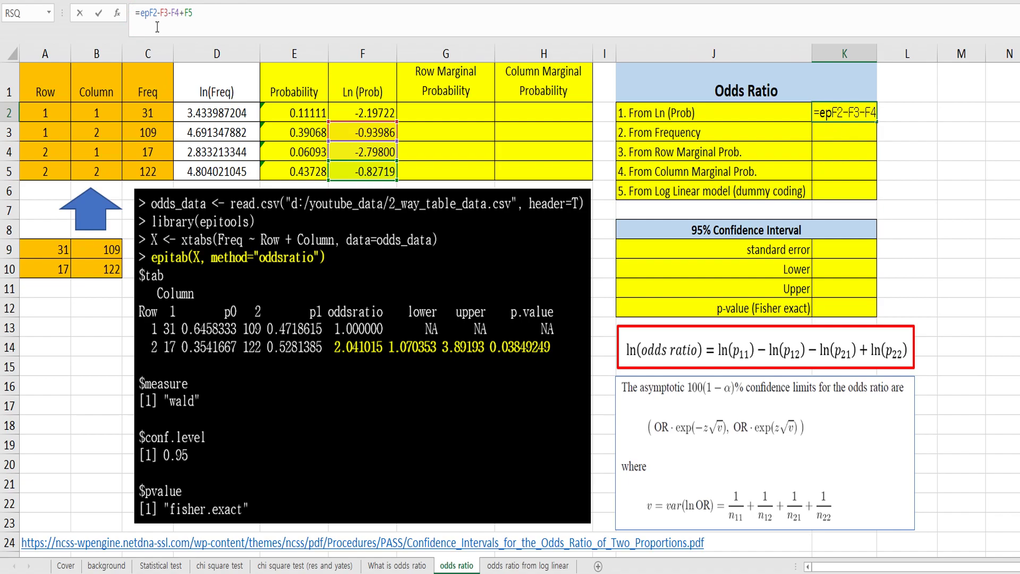
key("BackSpace")
type("xp(")
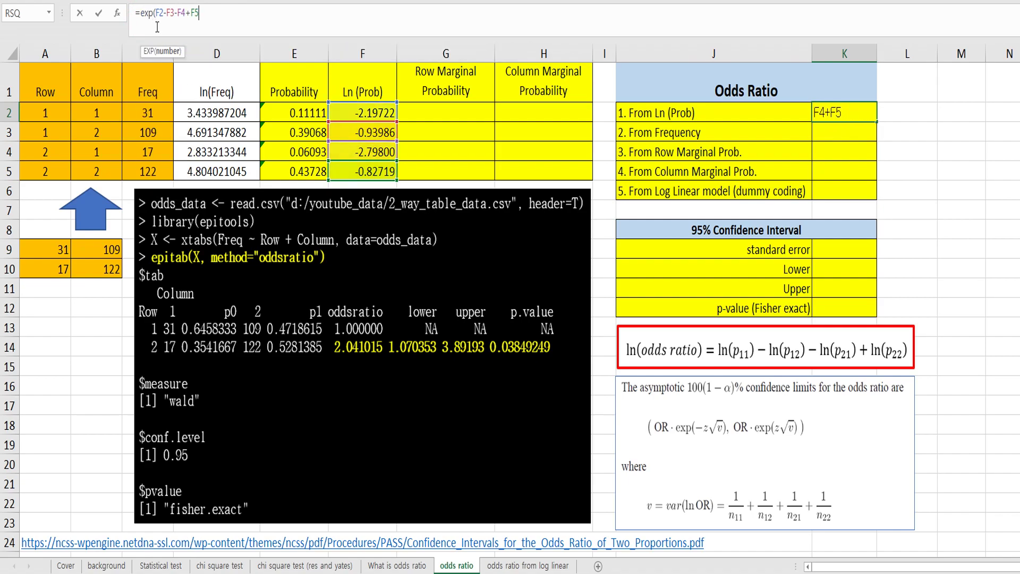
type(")")
key("Return")
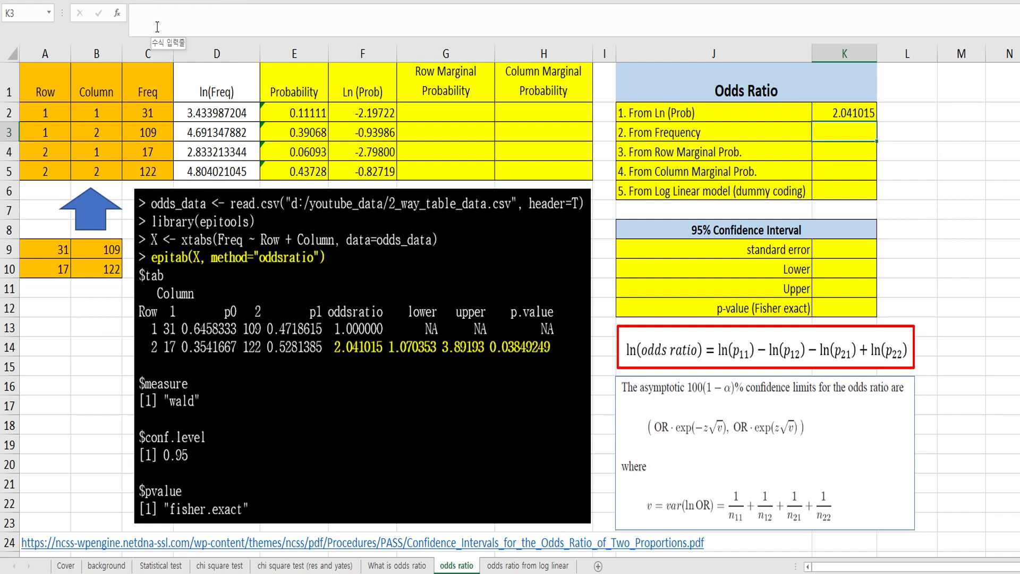
Step: Calculate the odds ratio from the frequencies in K3 with the formula =(C2*C5)/(C3*C4)
key("Left")
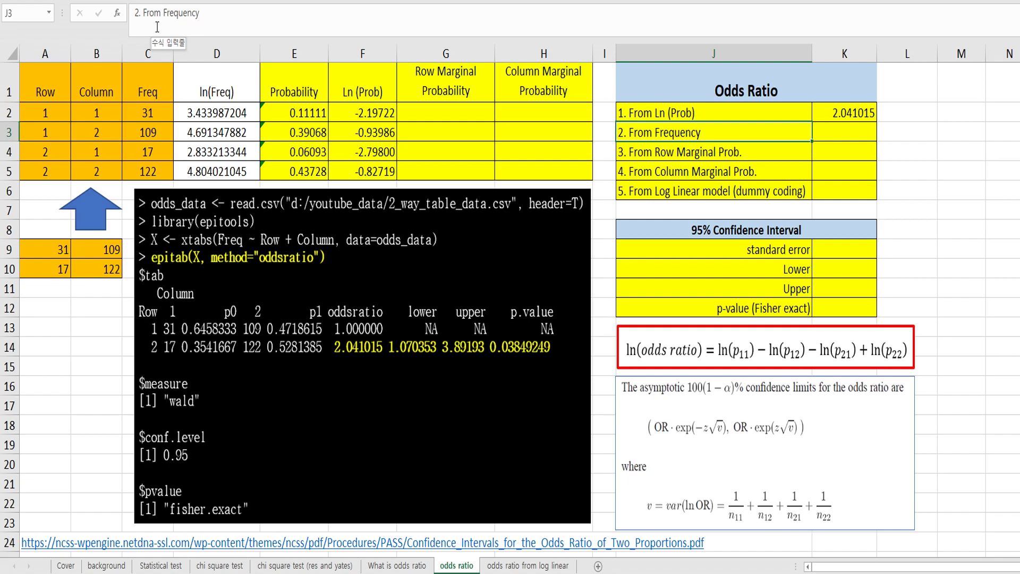
key("Right")
key("F2")
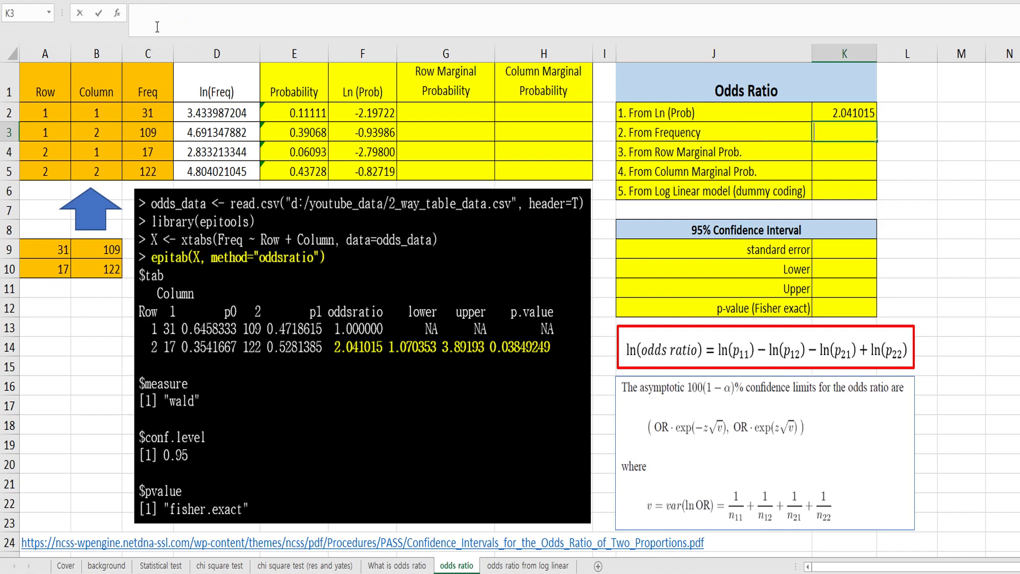
type("=(")
left_click(139, 113)
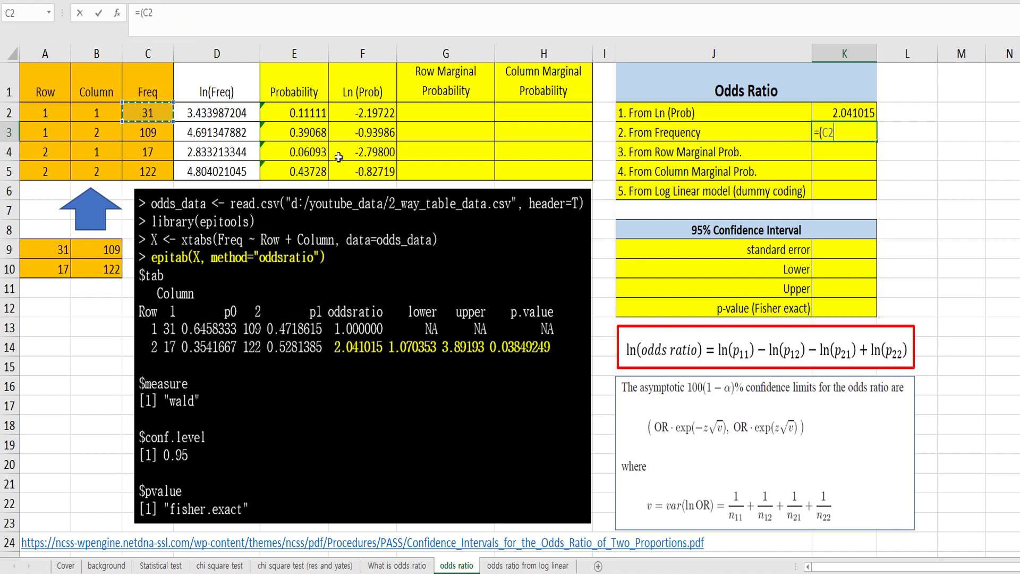
type("*")
left_click(153, 171)
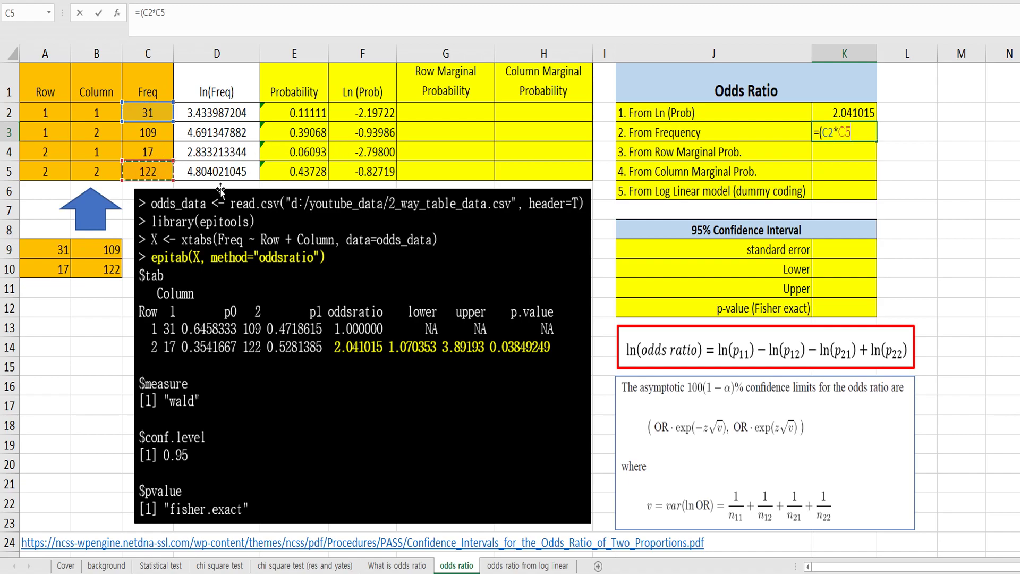
type(")/(")
left_click(158, 134)
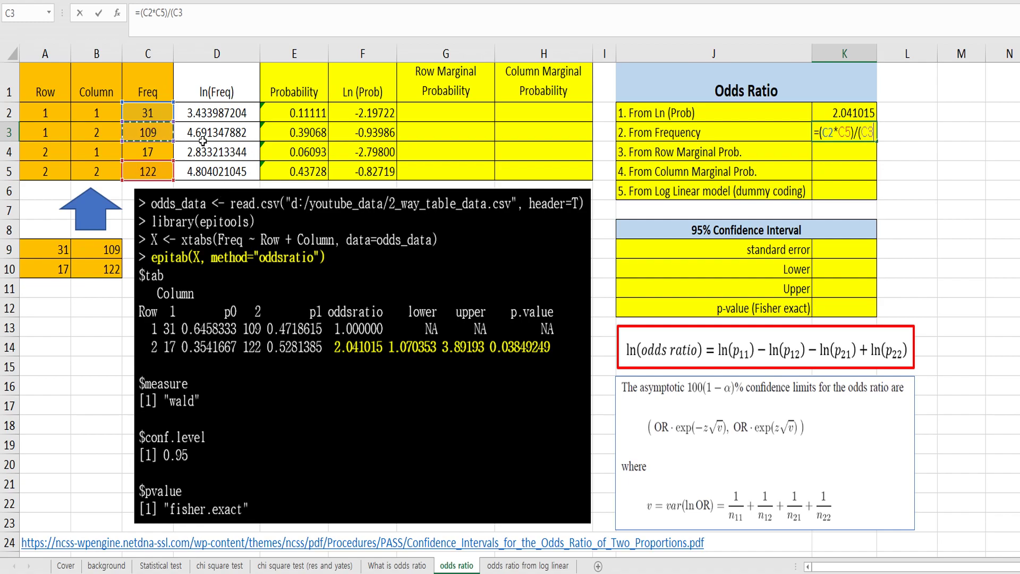
type("*")
left_click(153, 147)
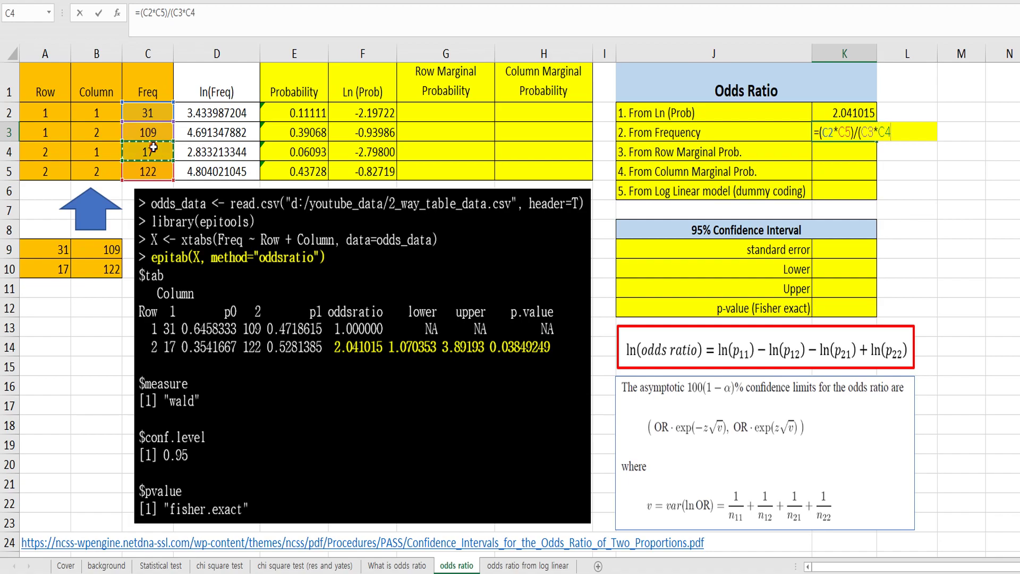
type(")")
key("Return")
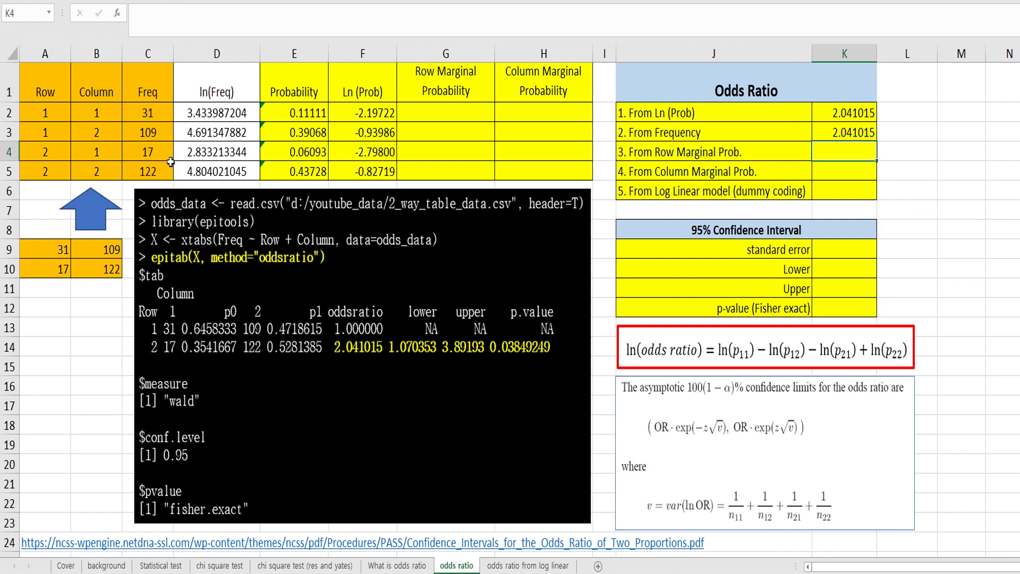
Step: Calculate the row marginal probability in G2 with the formula =C2/(C2+C3)
key("Left")
key("Down")
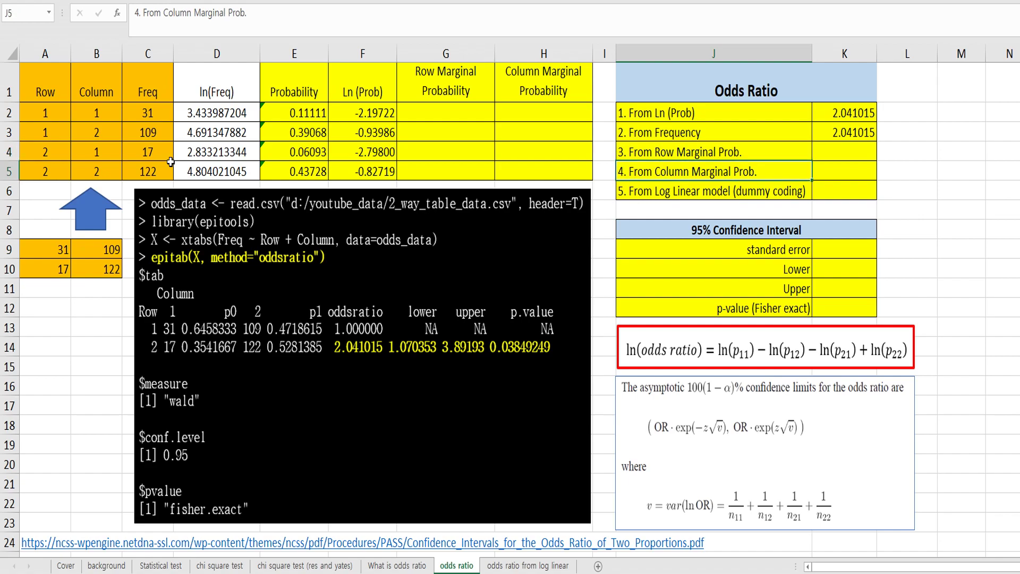
key("Up")
key("Left")
key("Left")
key("Left")
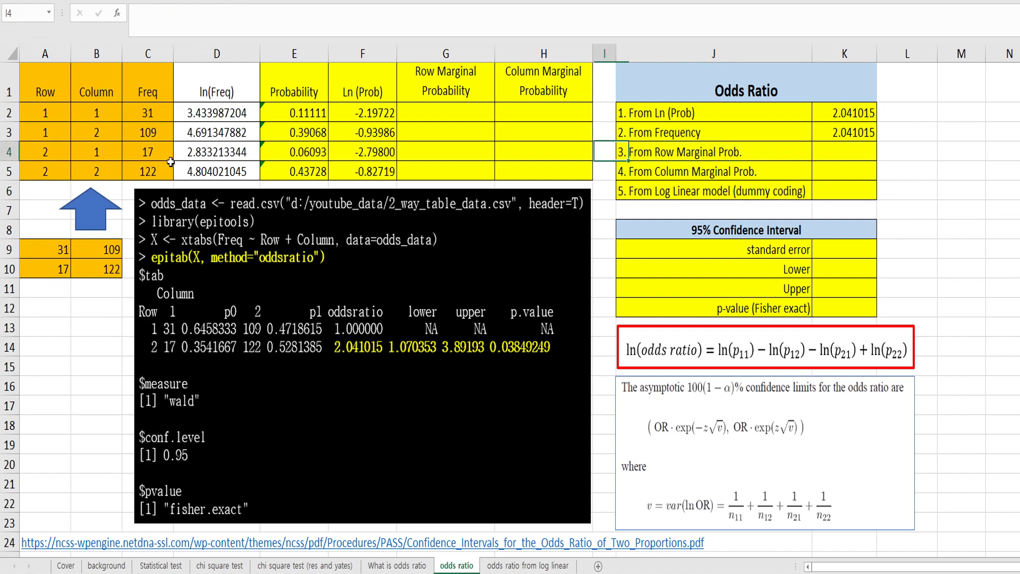
key("Up")
key("Up")
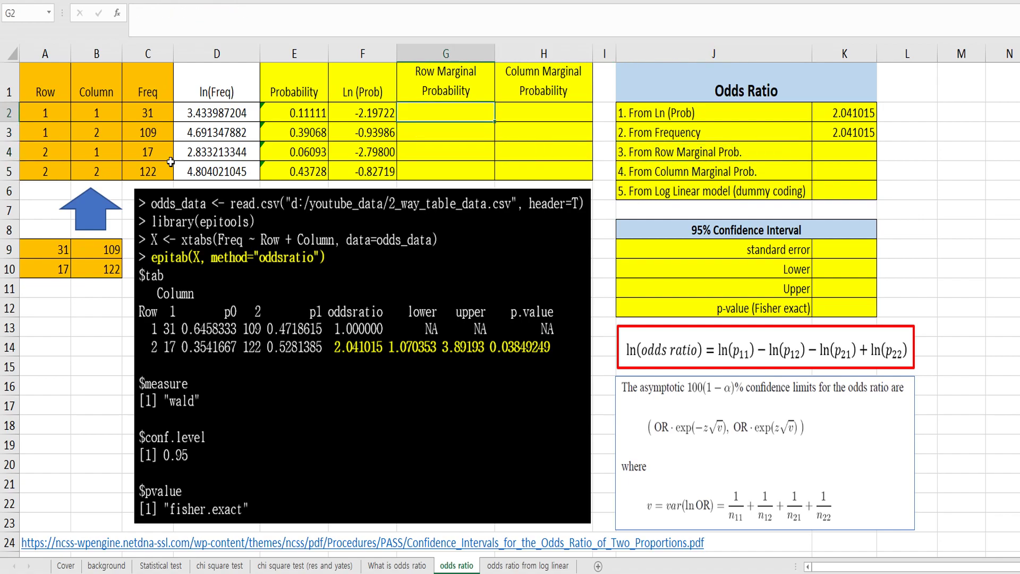
type("=")
key("Left")
key("Left")
key("Left")
key("Left")
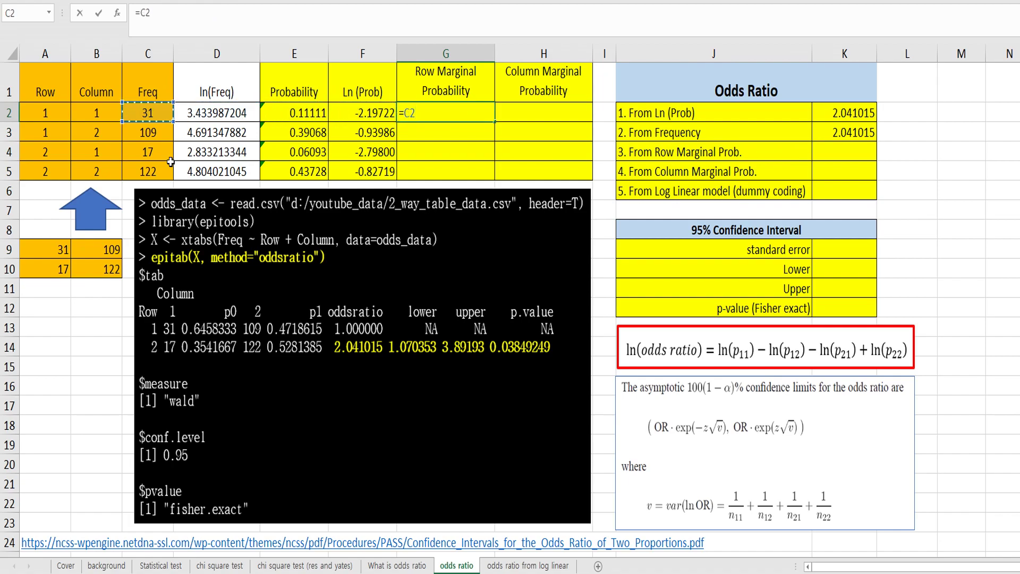
type("/(")
key("Left")
key("Left")
key("Left")
key("Left")
type("+")
key("Left")
key("Left")
key("Left")
key("Left")
key("Down")
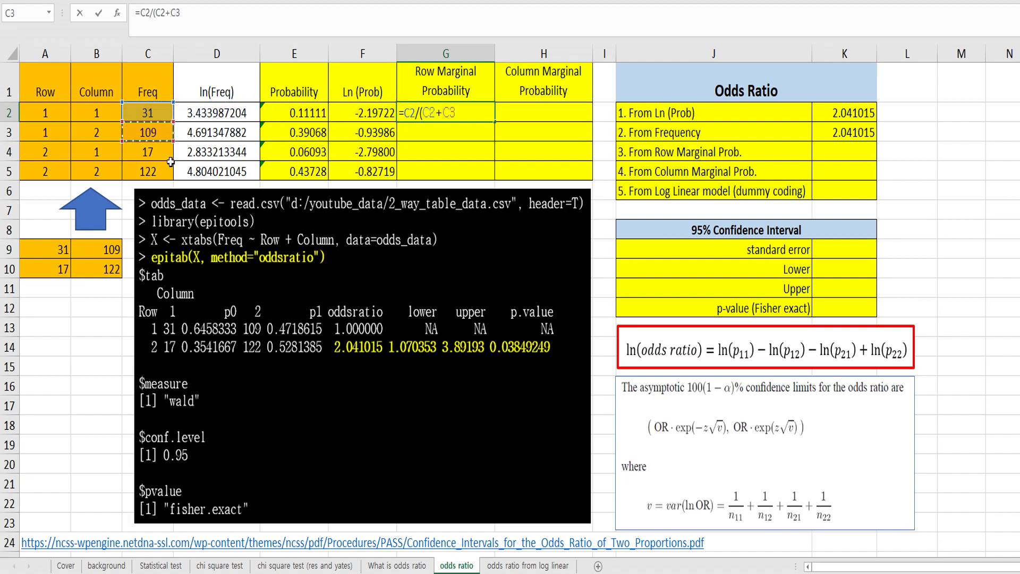
type(")")
key("Return")
Step: Calculate the row marginal probability in G3 with the formula =C3/(C2+C3)
type("=")
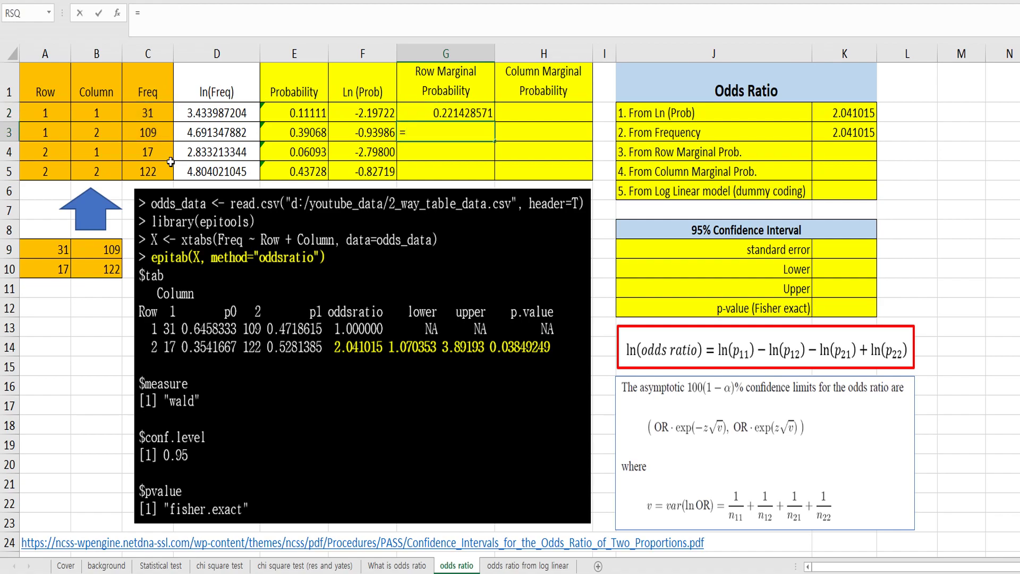
key("Left")
key("Left")
key("Left")
key("Left")
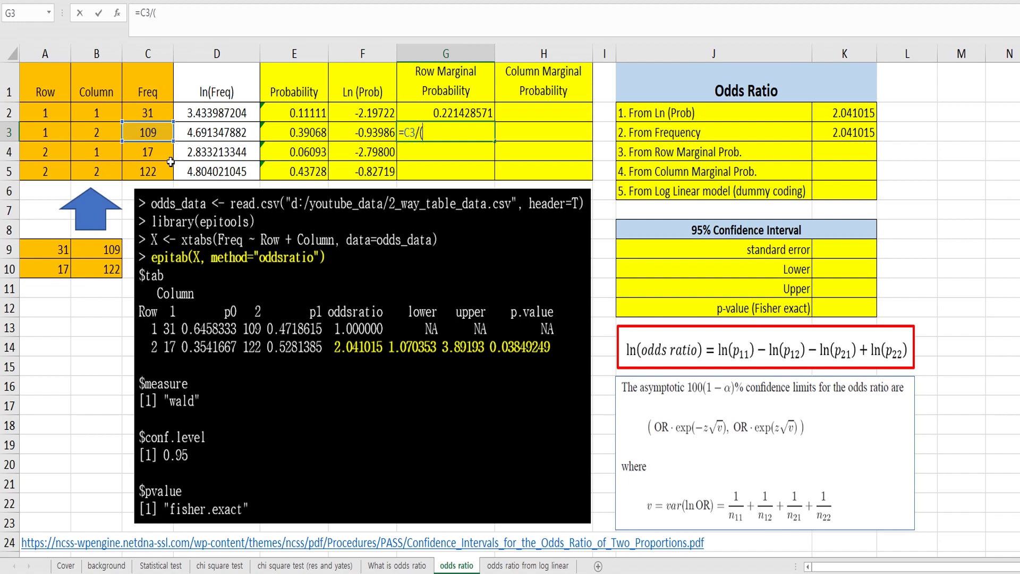
type("/(")
key("Left")
key("Left")
key("Left")
key("Left")
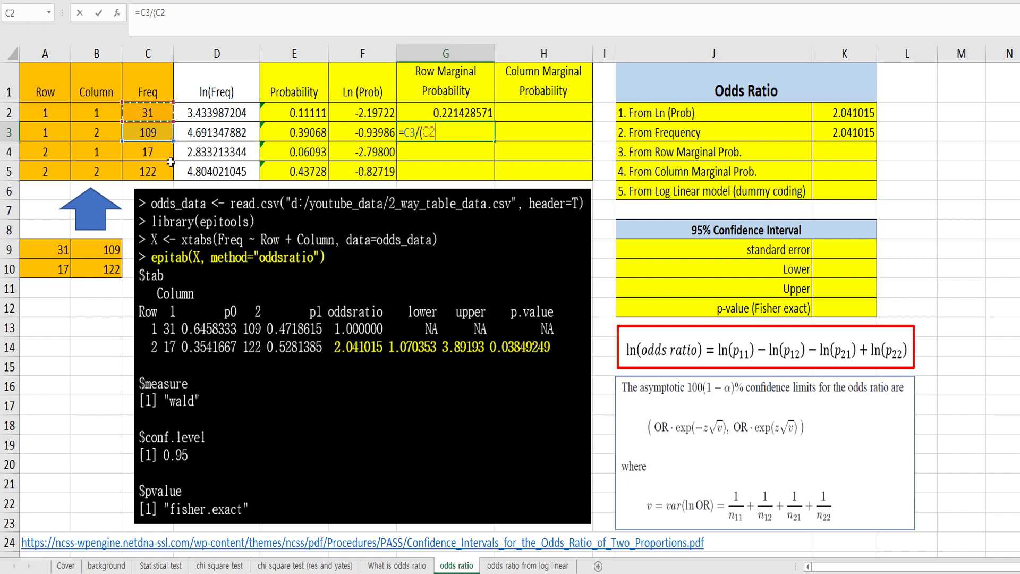
type("+")
key("Left")
key("Left")
key("Left")
key("Left")
type(")")
key("Return")
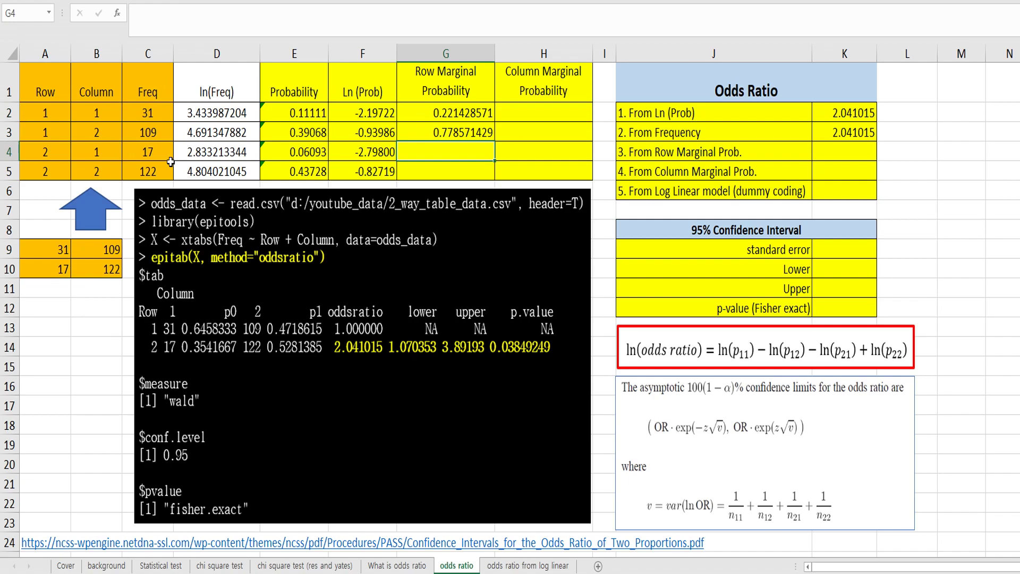
Step: Calculate the row marginal probability in G4 with the formula =C4/(C4+C5)
type("=")
left_click(169, 160)
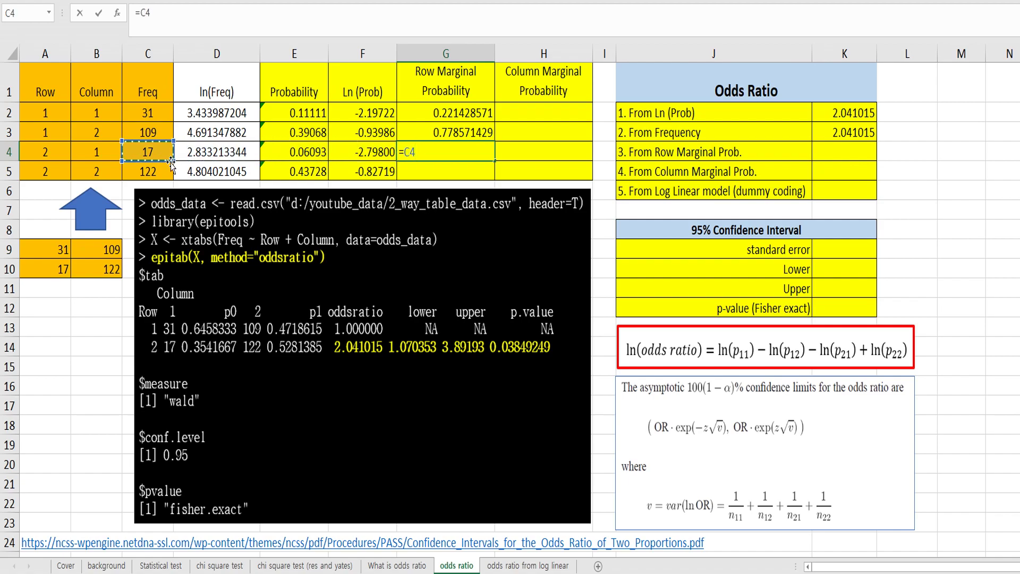
type("/(")
key("Left")
key("Left")
key("Left")
key("Left")
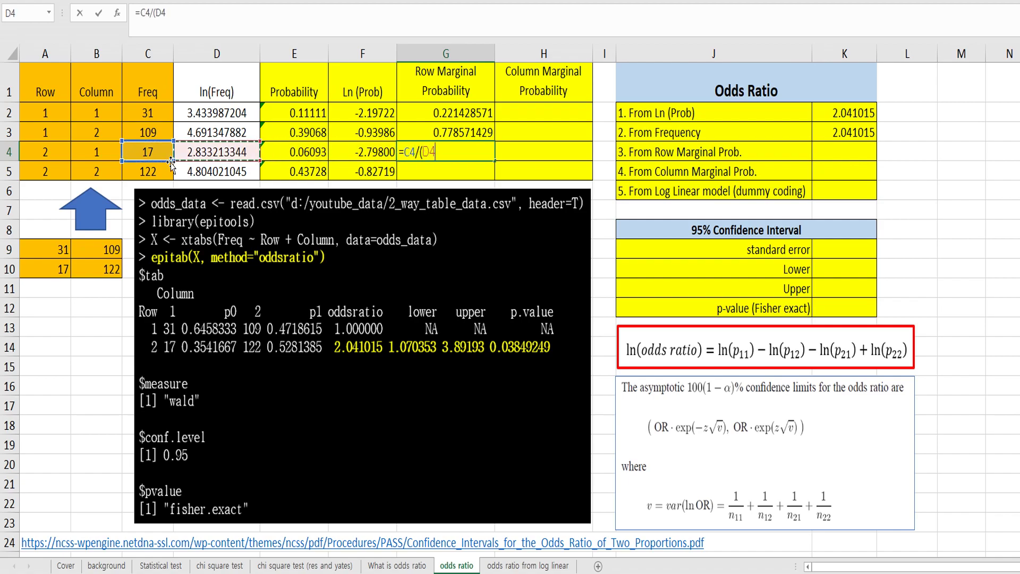
type("+")
key("Left")
key("Left")
key("Left")
key("Left")
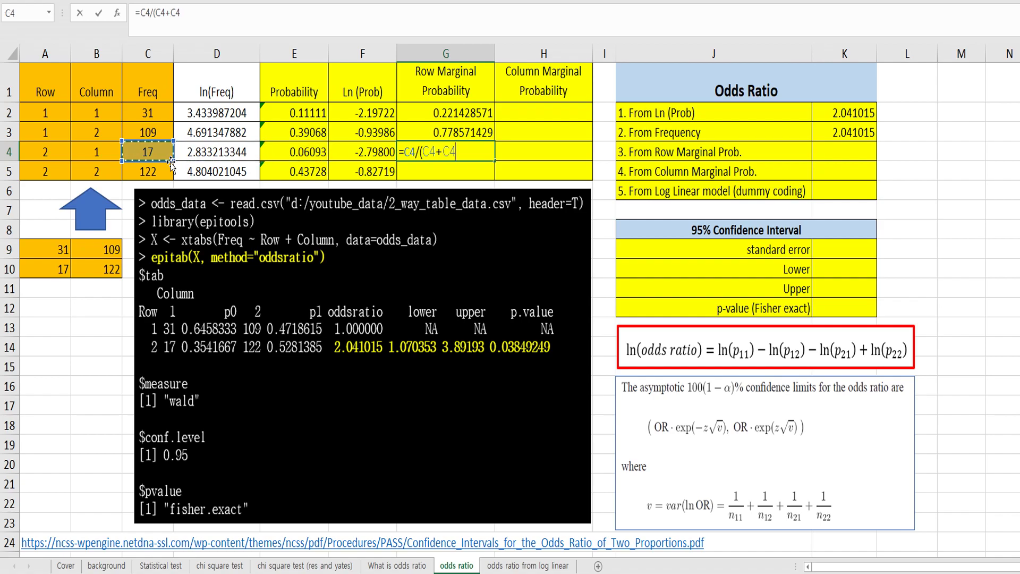
key("Down")
type(")")
key("Return")
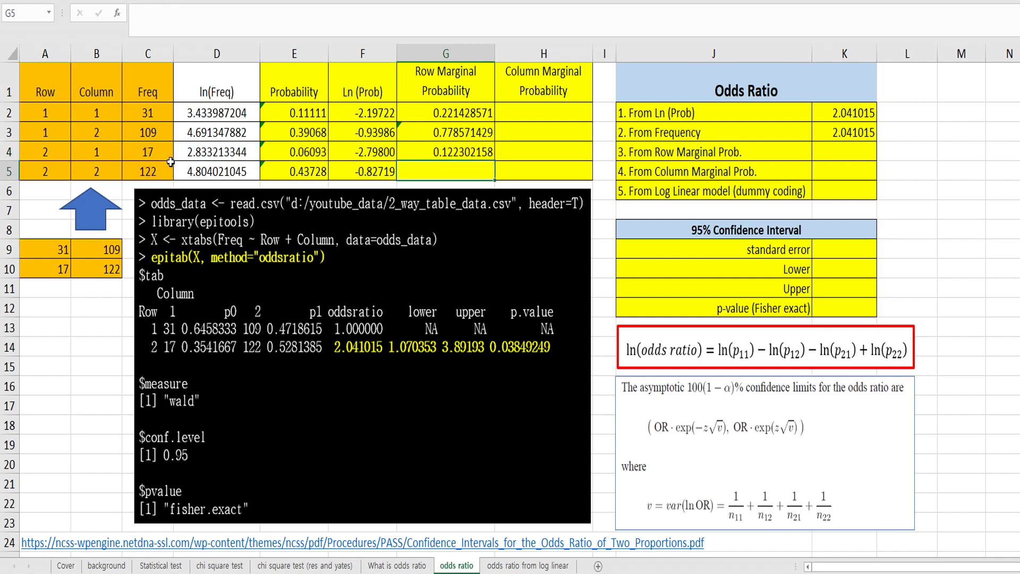
Step: Calculate the row marginal probability in G5 with the formula =C5/(C4+C5)
type("=")
key("Left")
key("Left")
key("Left")
key("Left")
type("/")
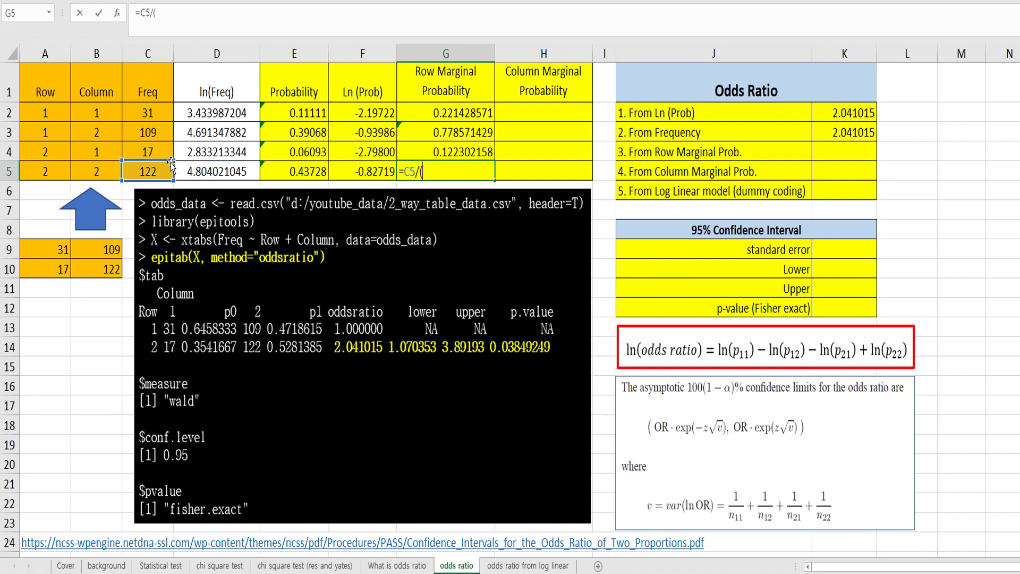
type("(")
key("Left")
key("Left")
key("Left")
key("Left")
key("Up")
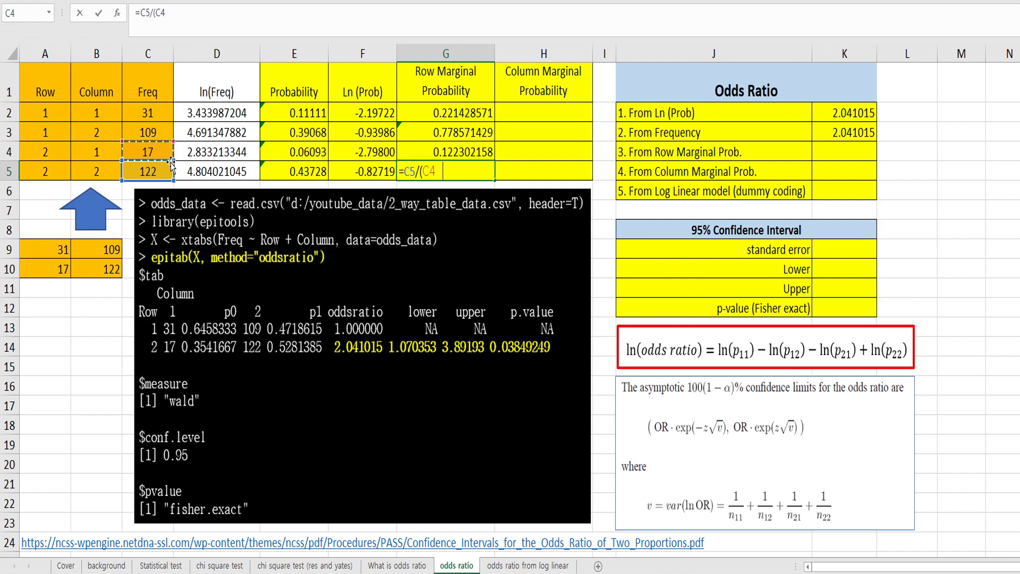
type("+")
key("Left")
key("Left")
key("Left")
key("Left")
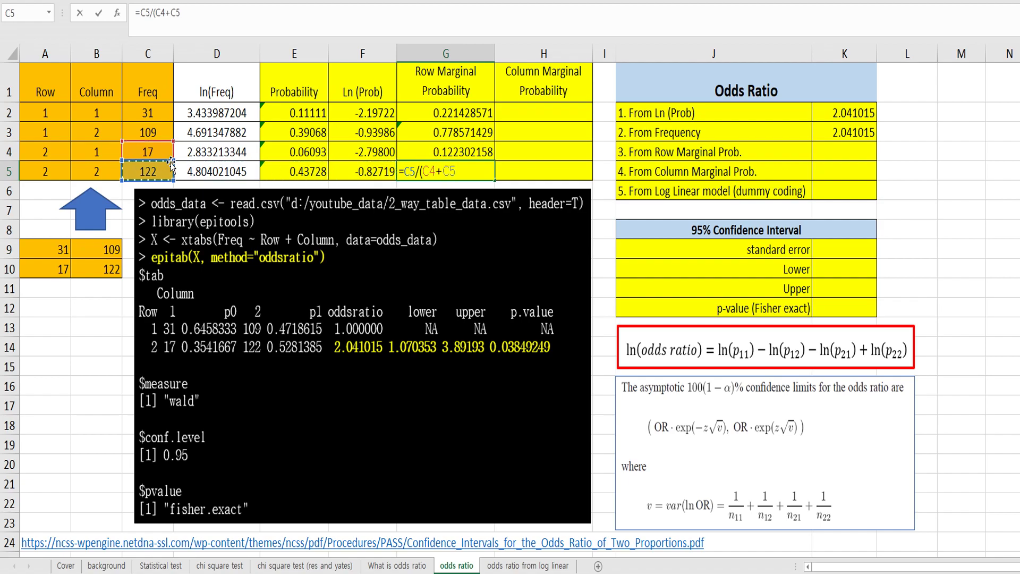
type(")")
key("Return")
Step: Calculate the column marginal probability in H2 with the formula =C2/(C2+C4)
key("Up")
key("Up")
key("Up")
key("Up")
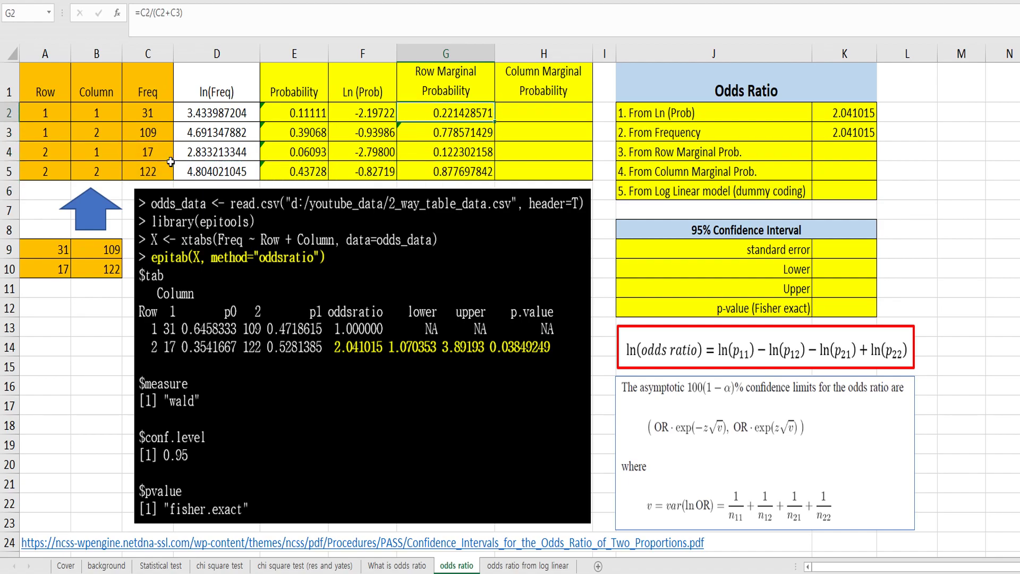
key("Right")
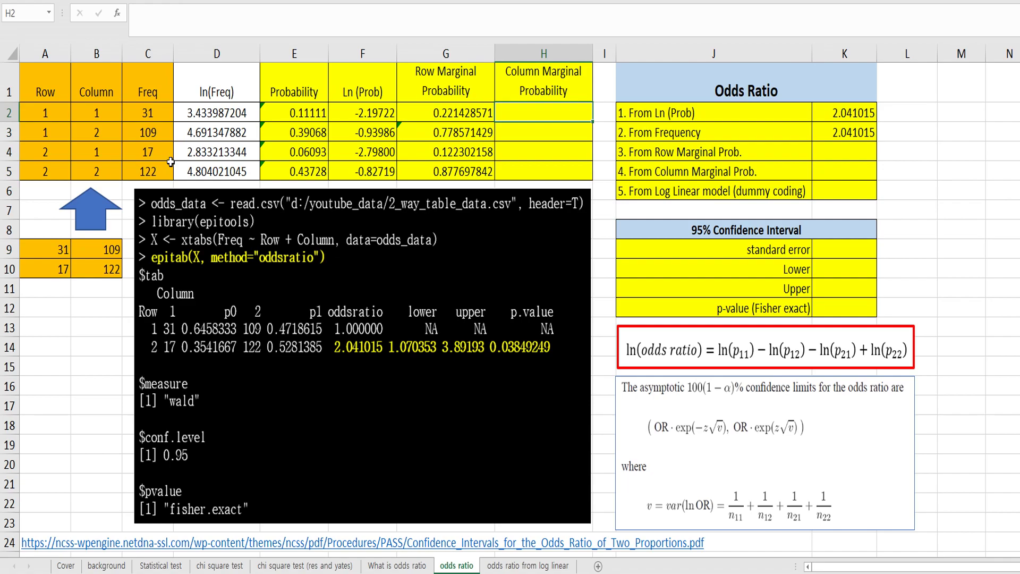
type("=")
key("Left")
key("Left")
key("Left")
key("Left")
key("Left")
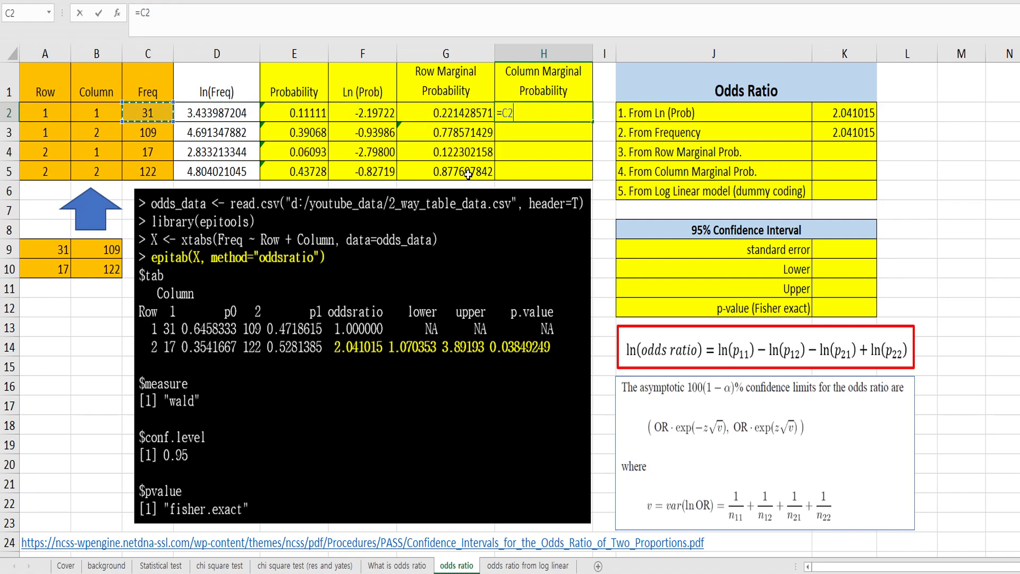
type("/(")
key("Left")
key("Left")
key("Left")
key("Left")
key("Left")
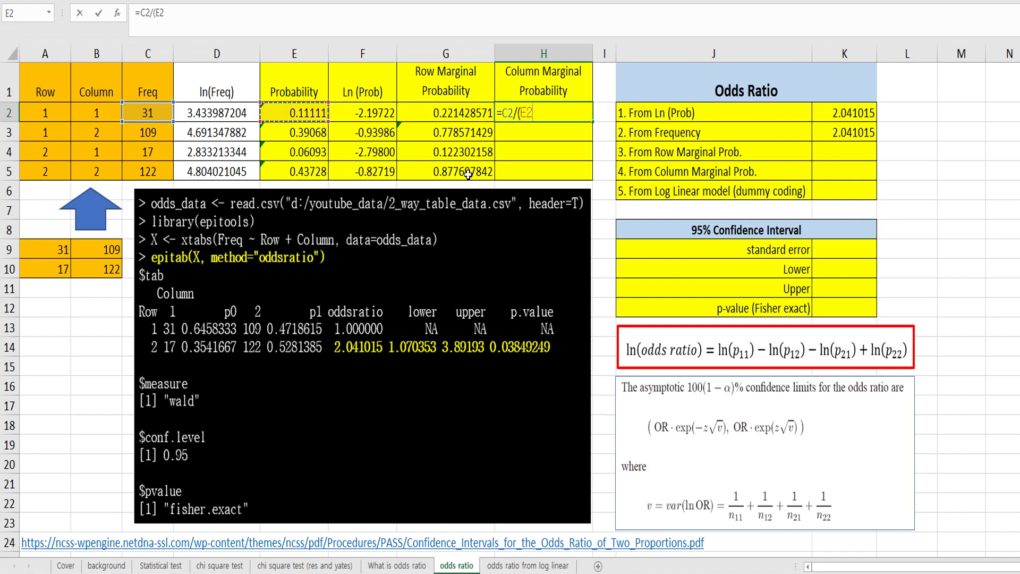
type("+")
key("Left")
key("Left")
key("Left")
key("Left")
key("Left")
key("Down")
key("Down")
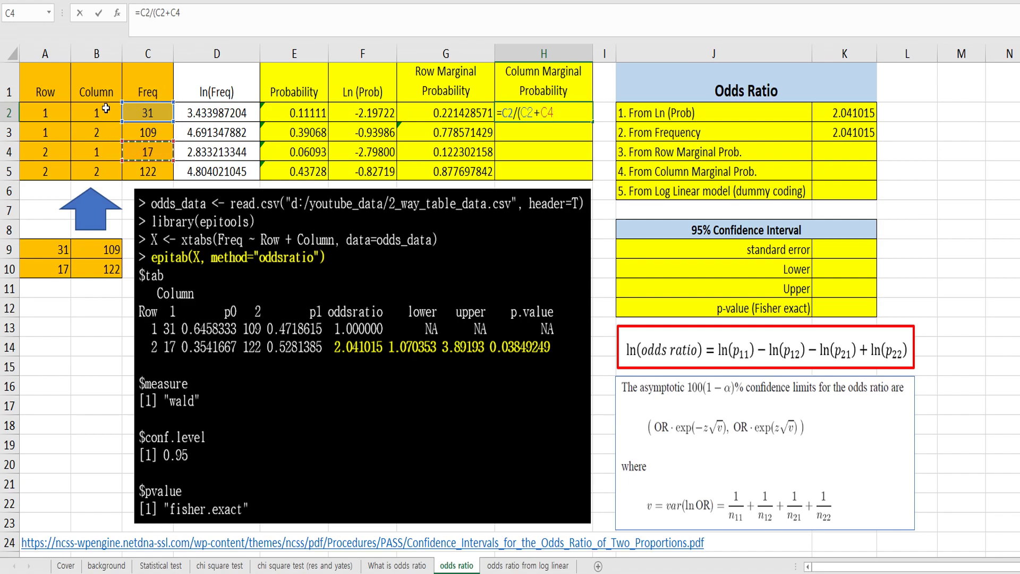
type(")")
key("Return")
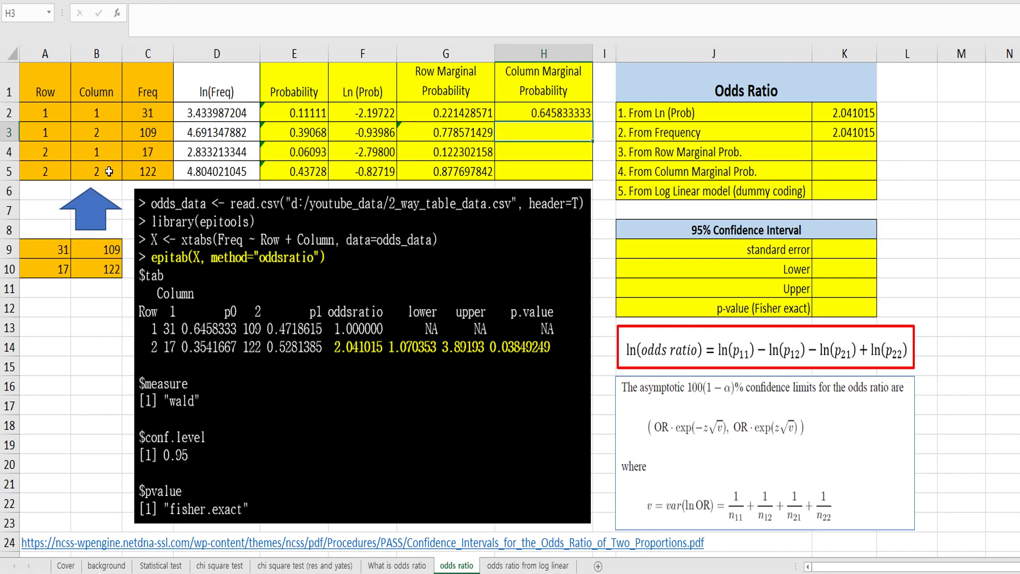
Step: Calculate the column marginal probability in H4 with the formula =C4/(C2+C4)
key("Down")
type("=")
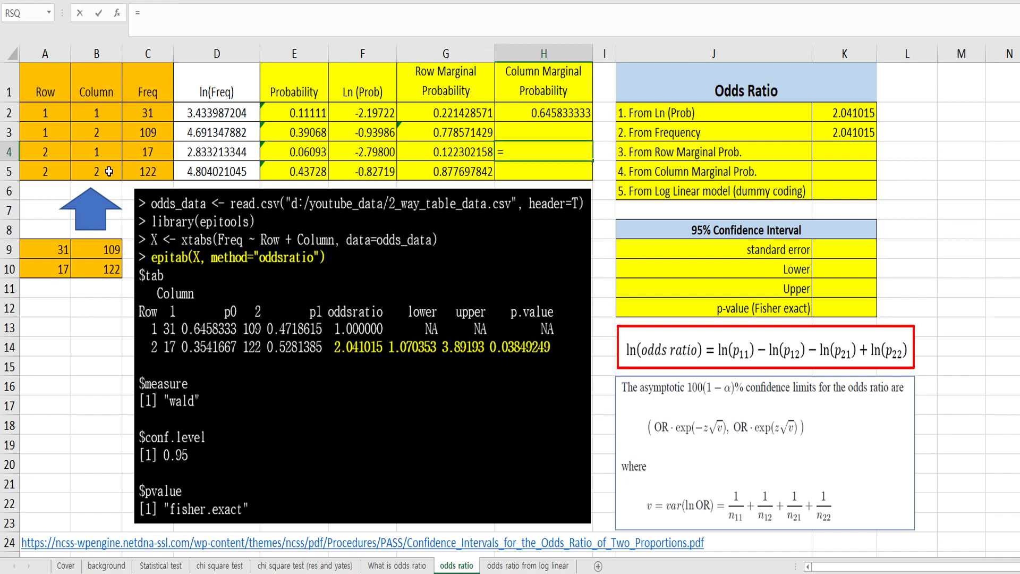
key("Left")
key("Left")
key("Left")
key("Left")
key("Left")
type("/")
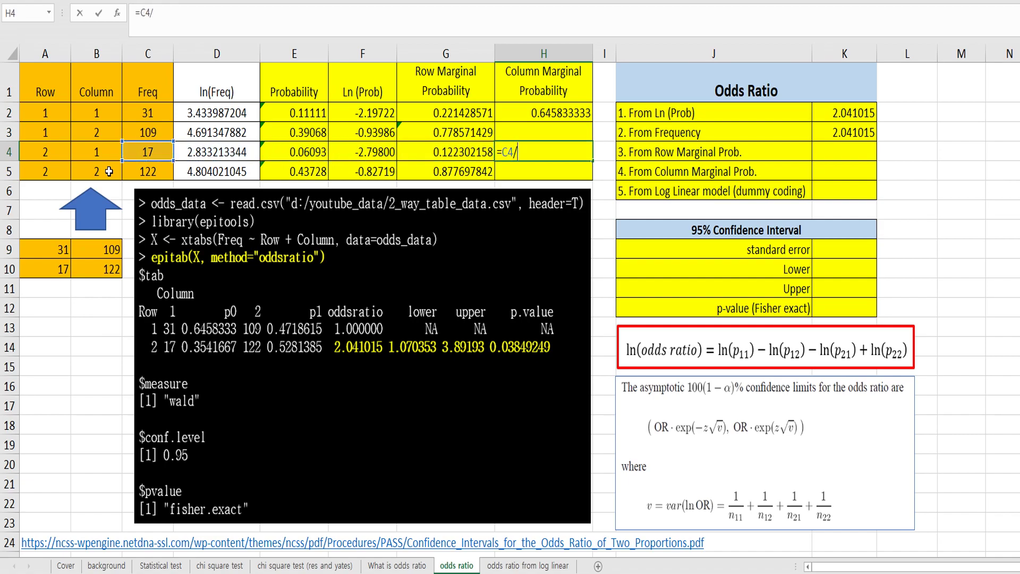
type("(")
key("Left")
key("Left")
key("Left")
key("Left")
key("Left")
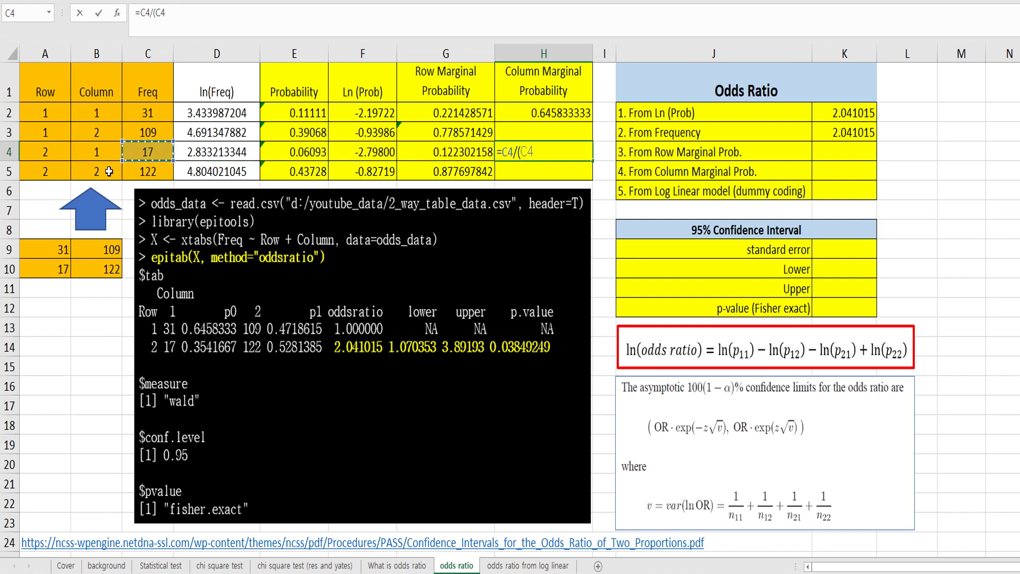
key("Up")
key("Up")
type("+")
key("Left")
key("Left")
key("Left")
key("Left")
key("Left")
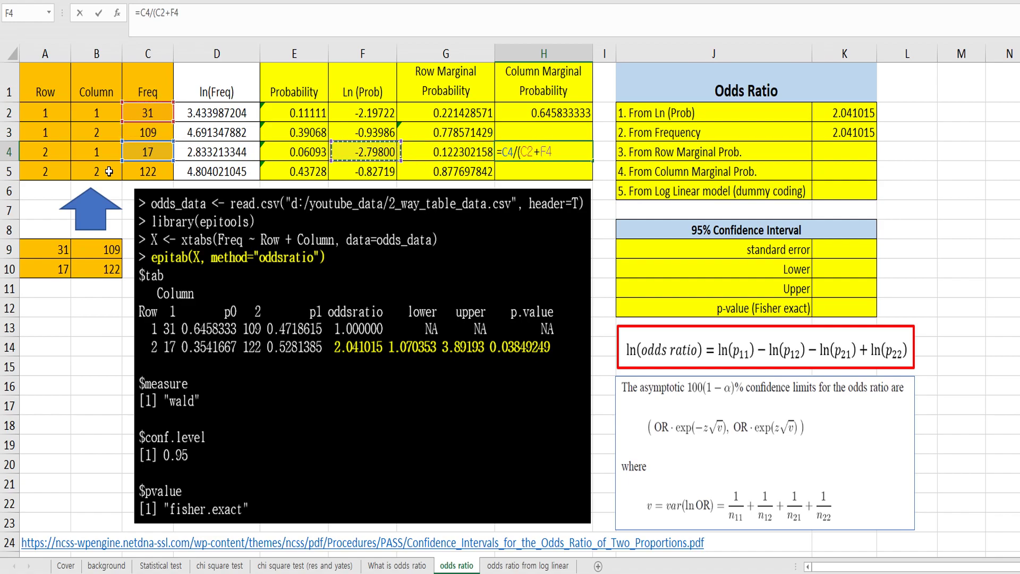
key("Return")
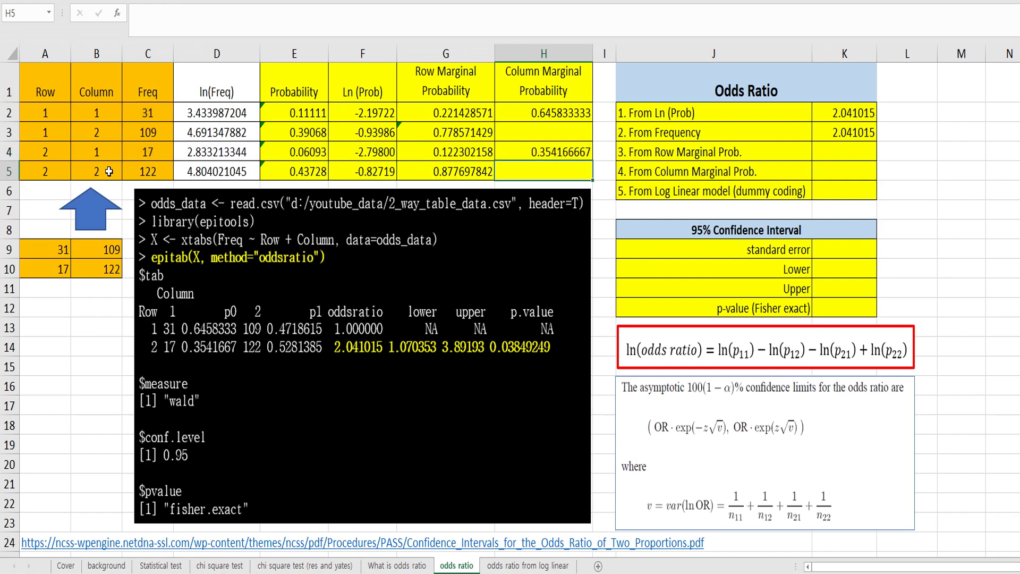
Step: Calculate the column marginal probability in H3 with the formula =C3/(C3+C5)
key("Up")
key("Up")
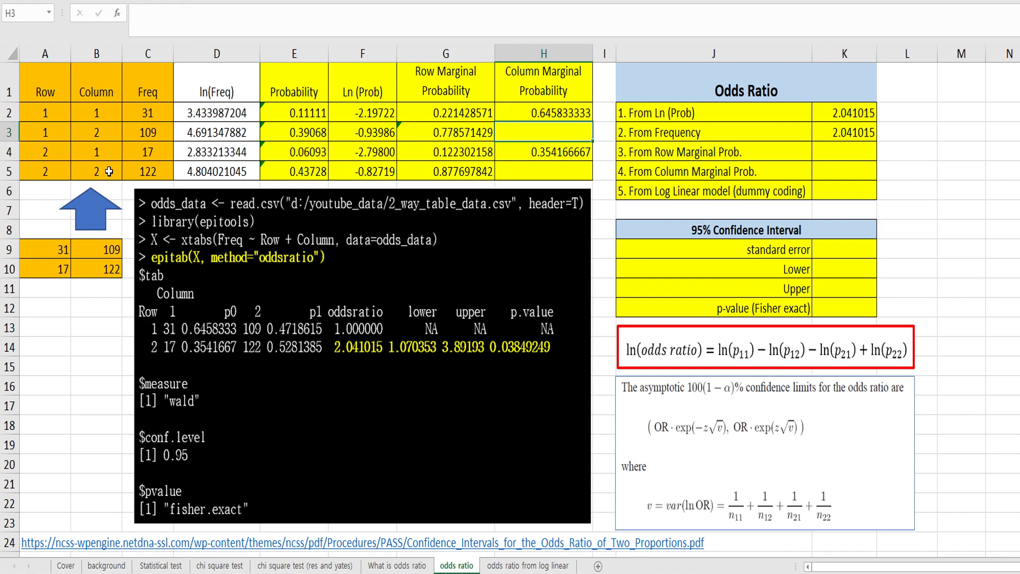
type("=")
key("Left")
key("Left")
key("Left")
key("Left")
key("Left")
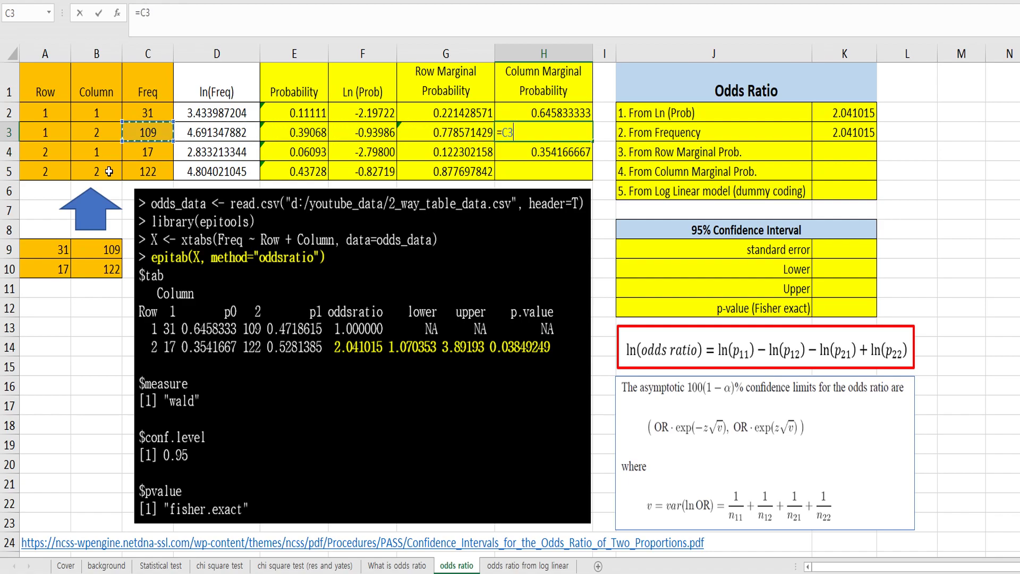
type("/(")
key("Left")
key("Left")
key("Left")
key("Left")
key("Left")
type("+")
key("Left")
key("Left")
key("Left")
key("Left")
key("Left")
key("Down")
key("Down")
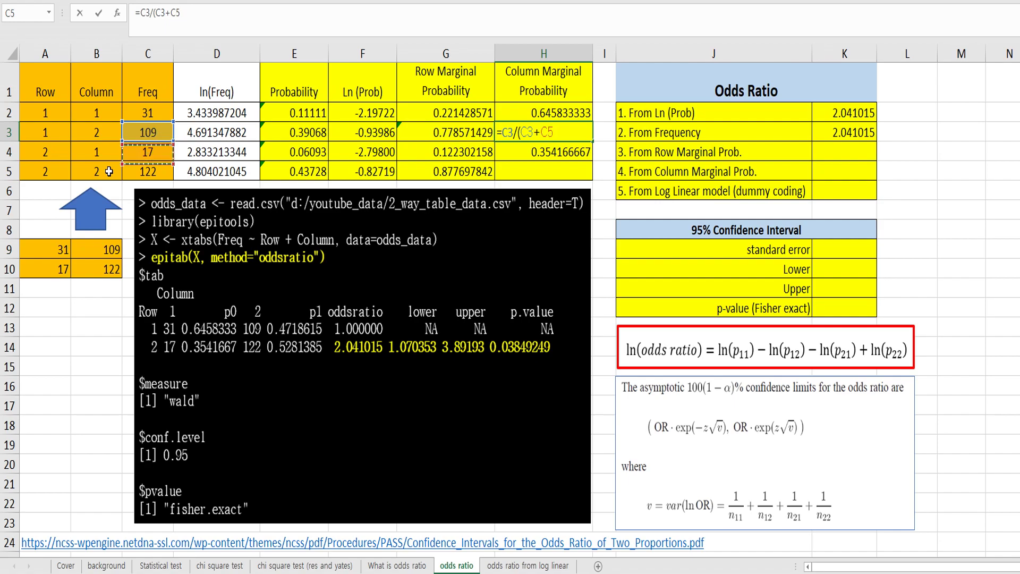
key("Return")
Step: Confirm the H3 formula and calculate the column marginal probability in H5 with the formula =C5/(C3+C5)
key("Return")
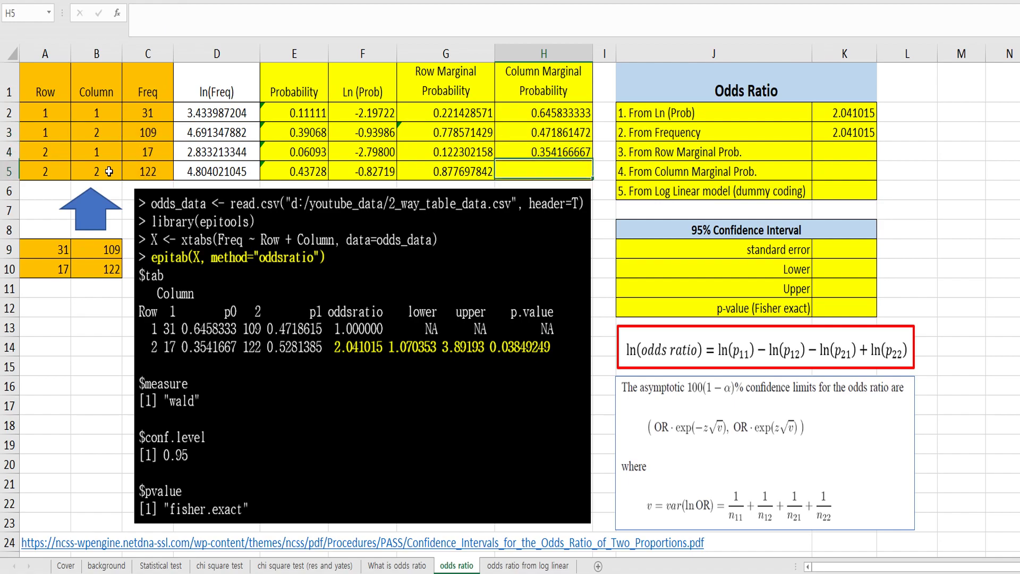
type("=")
key("Left")
key("Left")
key("Left")
key("Left")
key("Left")
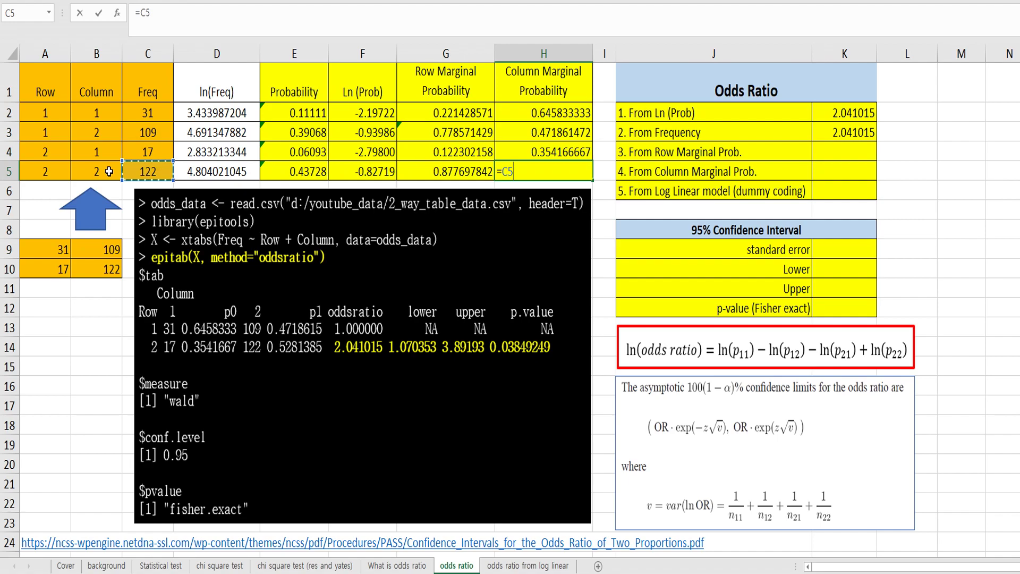
type("/(")
key("Left")
key("Left")
key("Left")
key("Left")
key("Left")
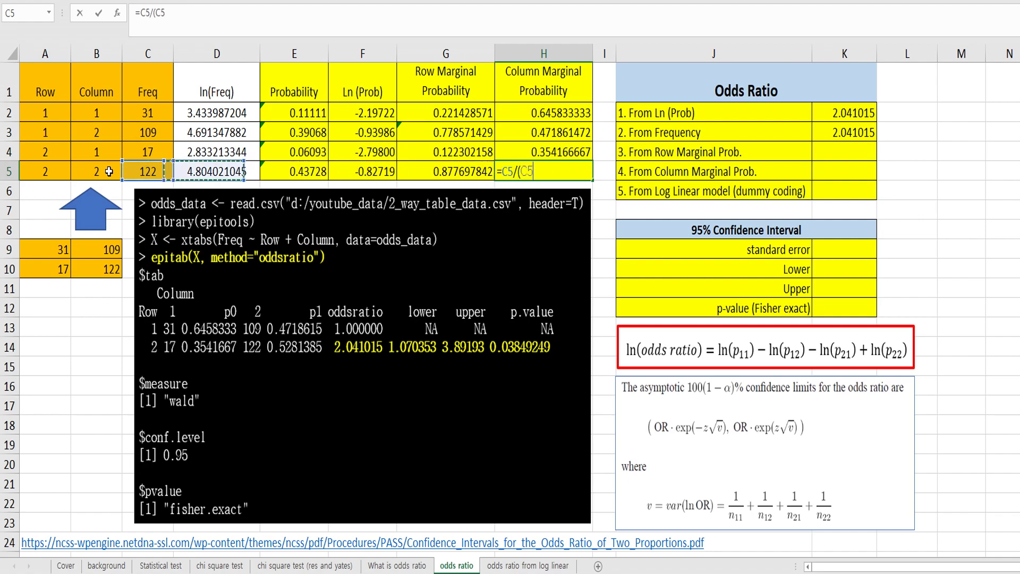
key("Up")
key("Up")
key("Up")
key("Down")
type("+")
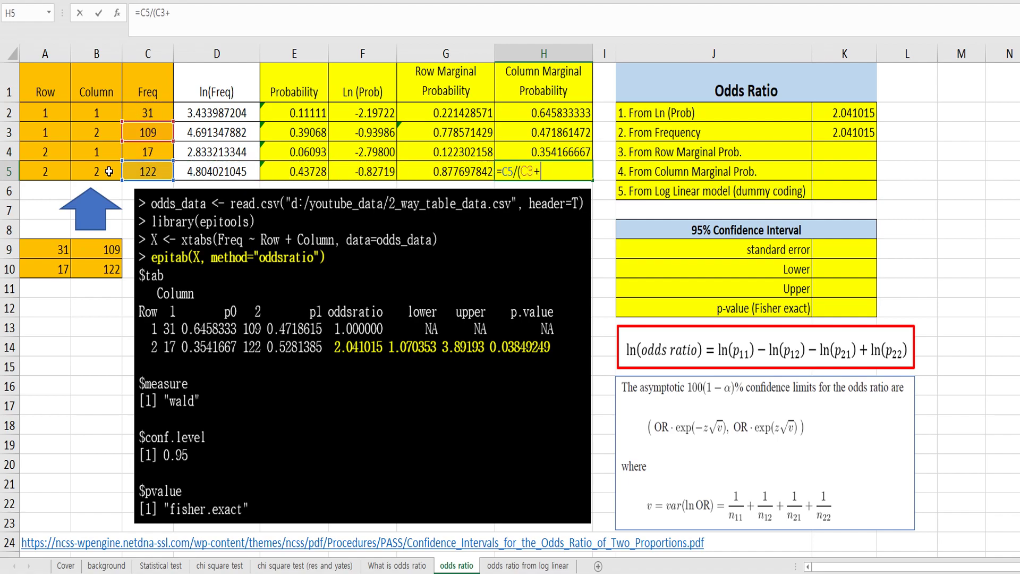
key("Left")
key("Left")
key("Left")
key("Left")
key("Left")
type(")")
key("Return")
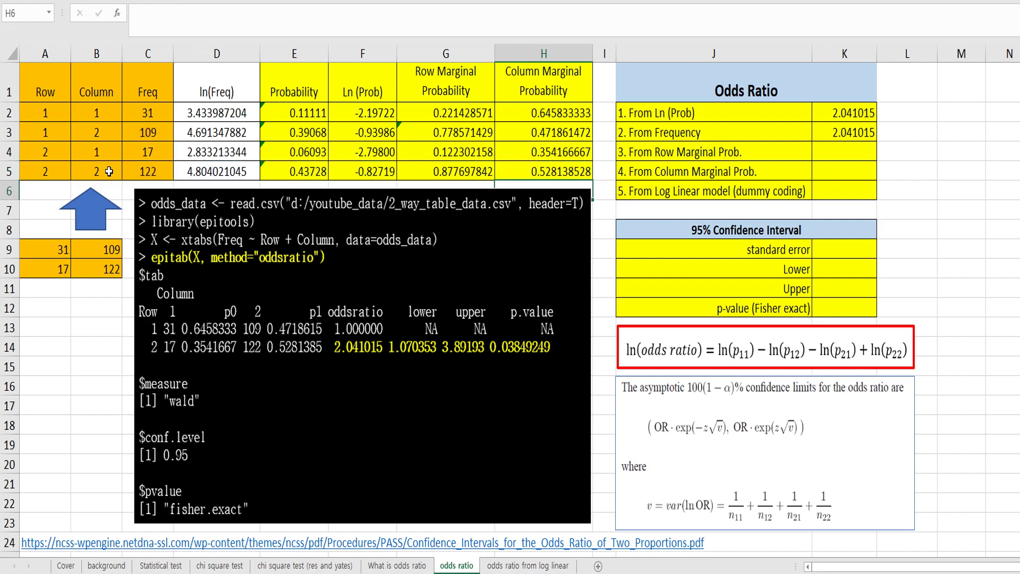
Step: Calculate the odds ratio from the row marginal probabilities in K4 with the formula =(G2/G3)/(G4/G5)
key("Right")
key("Right")
key("Right")
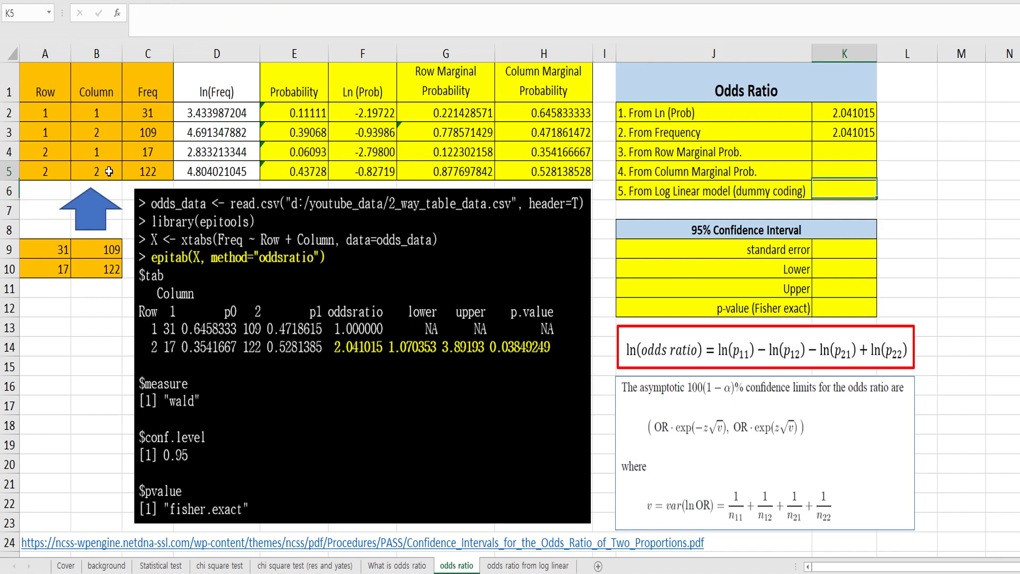
key("Up")
key("Up")
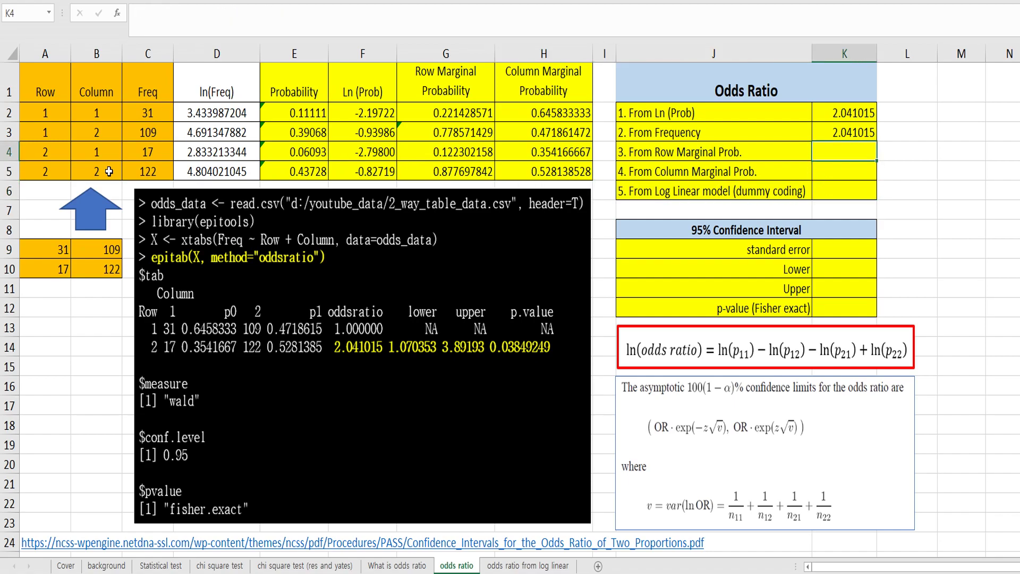
key("Left")
key("Right")
type("=")
left_click(446, 113)
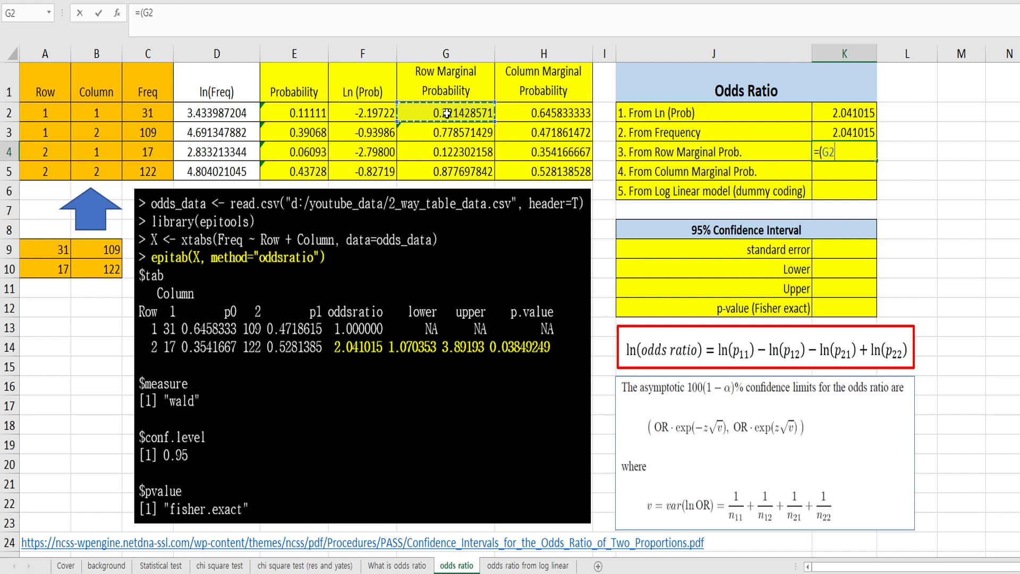
type("/")
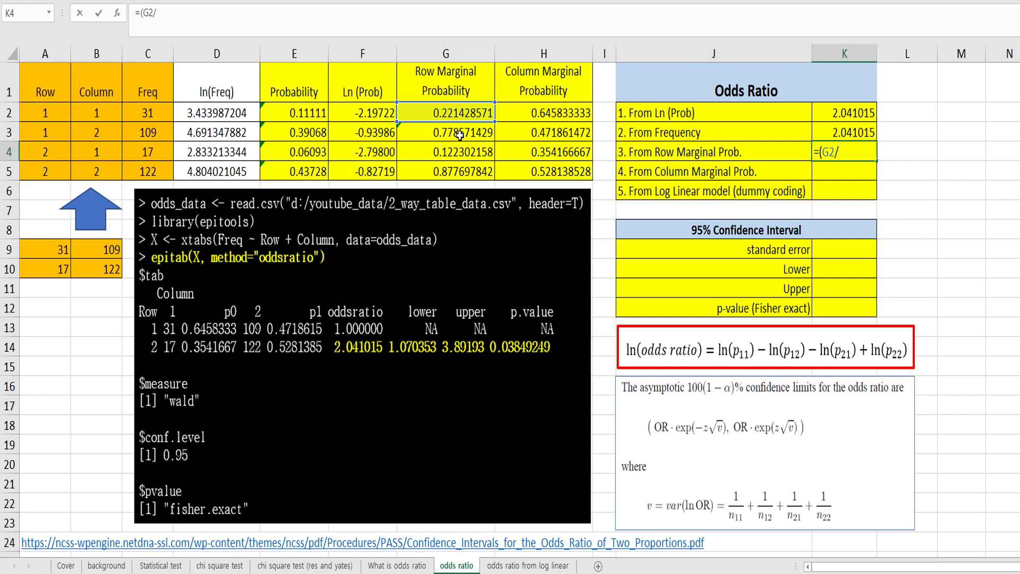
left_click(460, 134)
type(")/(")
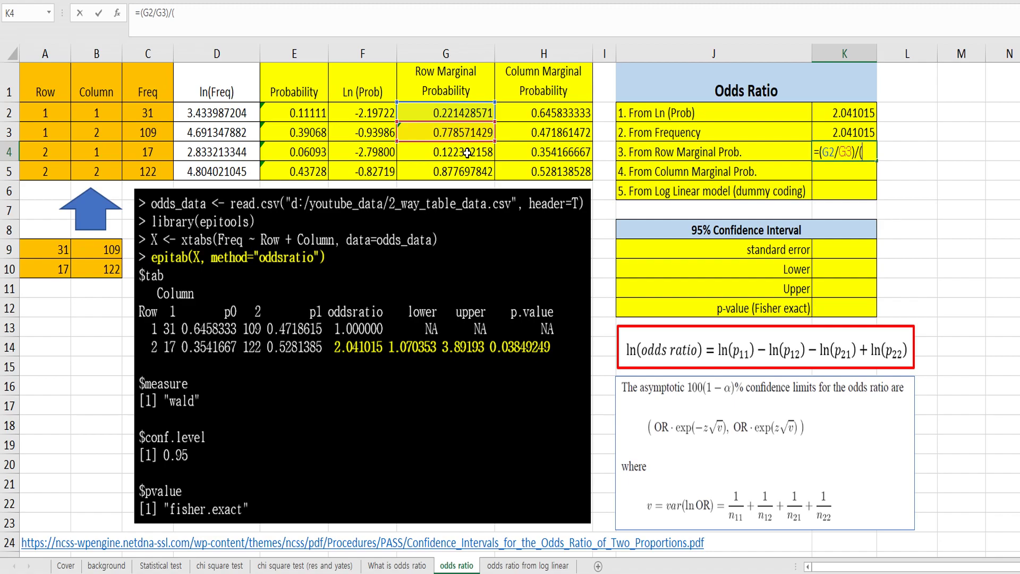
left_click(467, 151)
type("/")
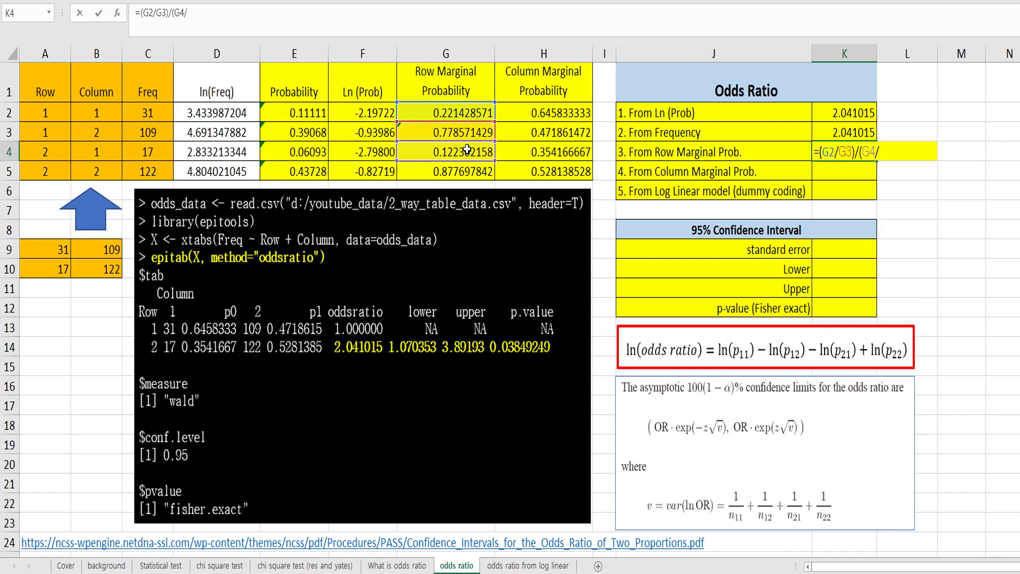
left_click(466, 169)
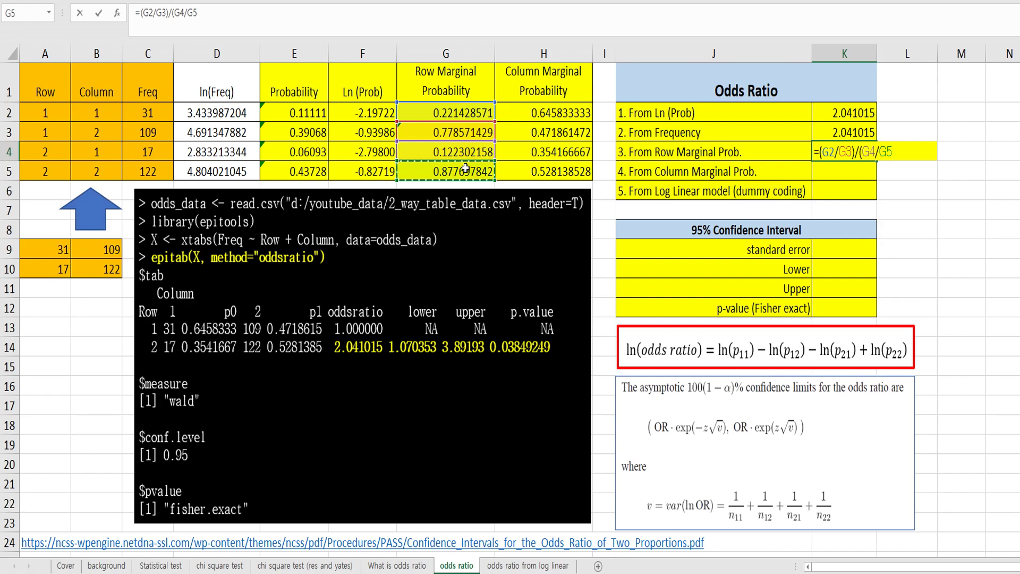
type(")")
key("Return")
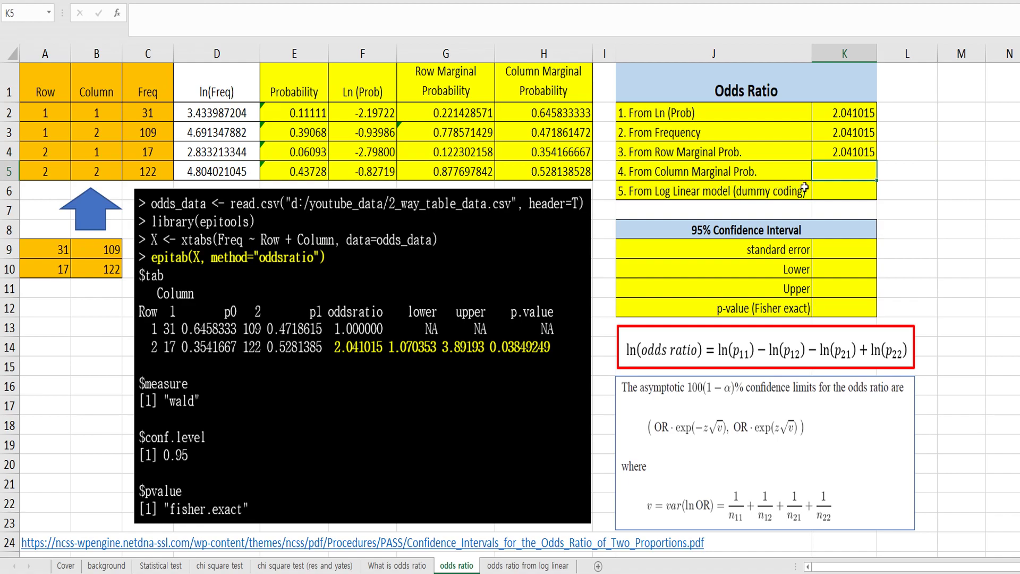
Step: Calculate the odds ratio from the column marginal probabilities in K5 with the formula =(H2/H4)/(H3/H5)
type("=(")
left_click(568, 114)
type("/")
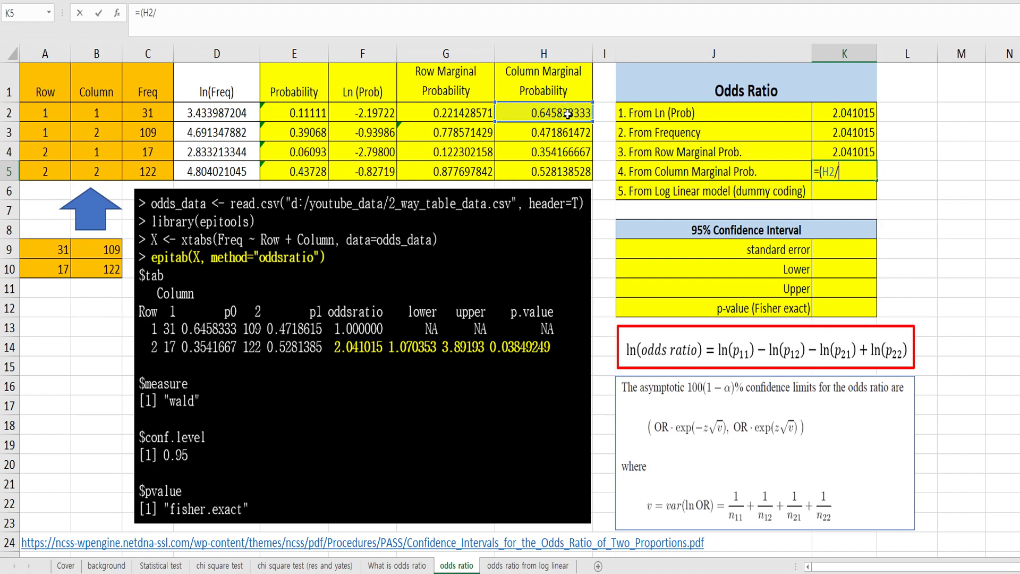
left_click(561, 154)
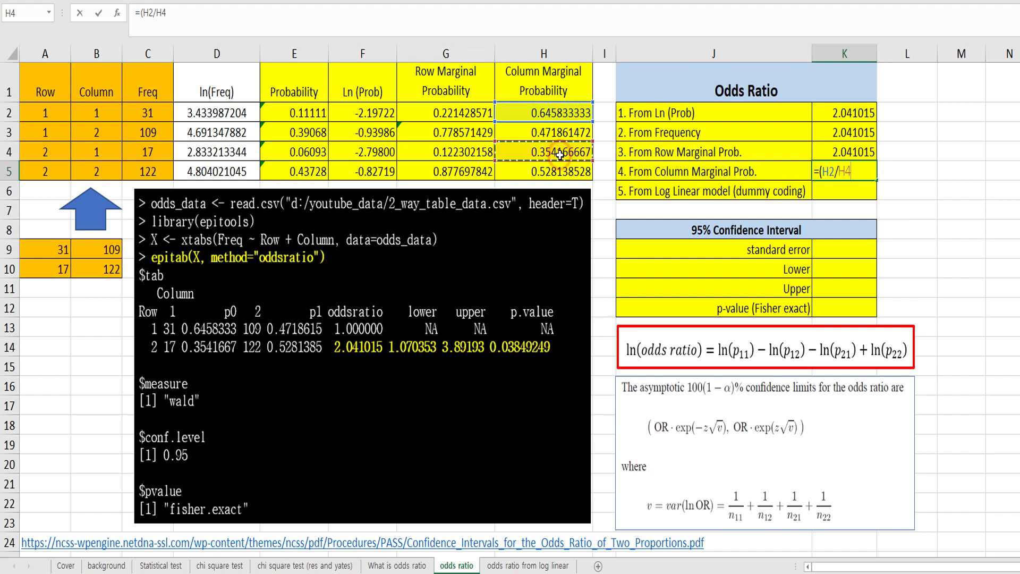
type(")/(")
left_click(566, 131)
type("/")
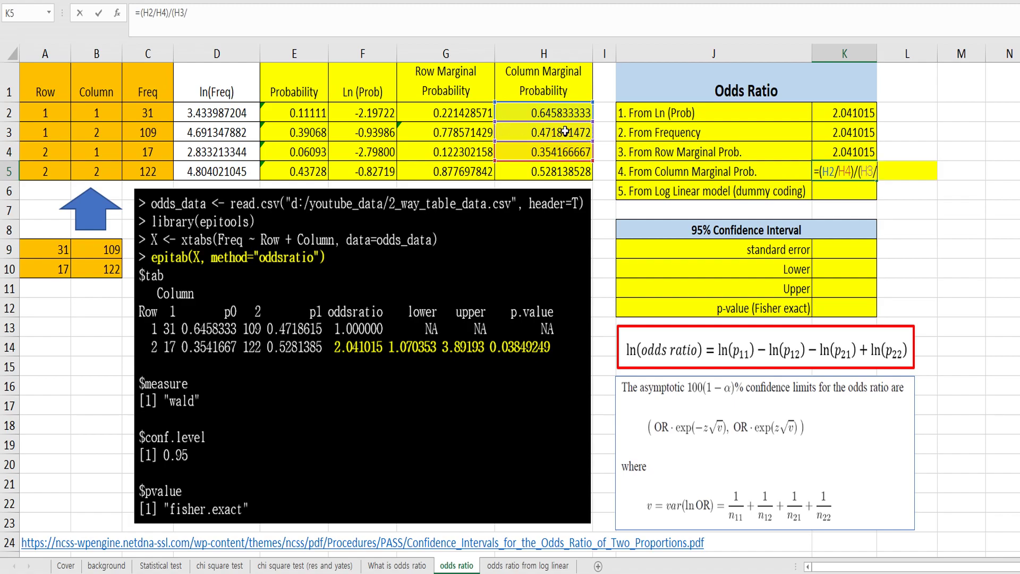
left_click(564, 174)
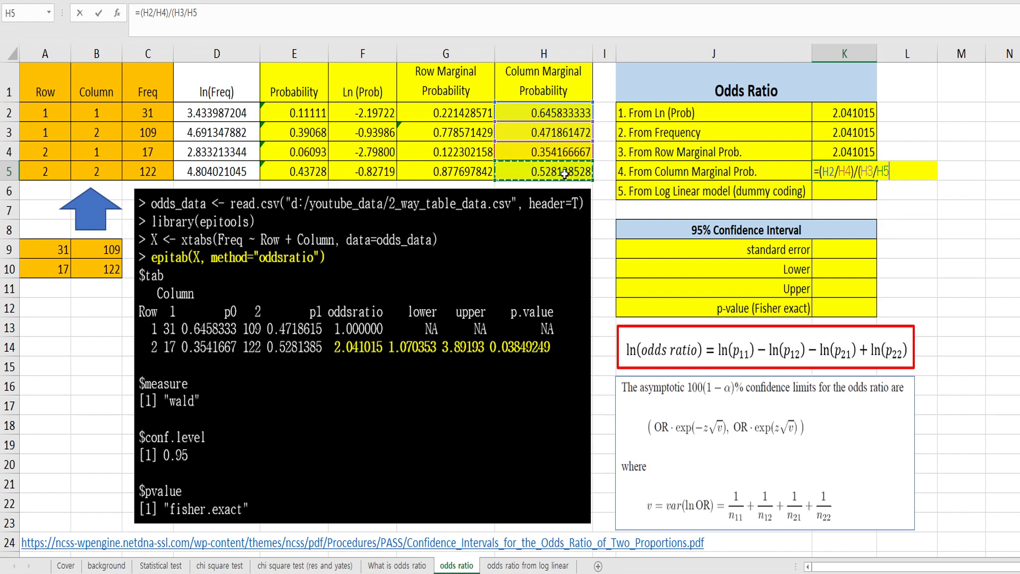
type(")")
key("Return")
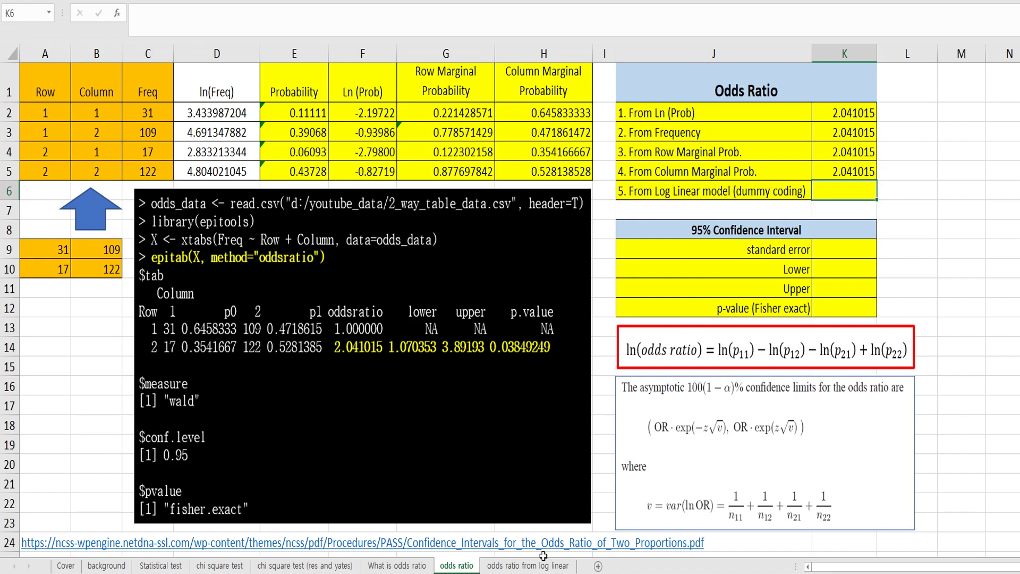
Step: Switch to the "odds ratio from log linear" sheet and examine its frequency table and the saturated model formulas
left_click(527, 566)
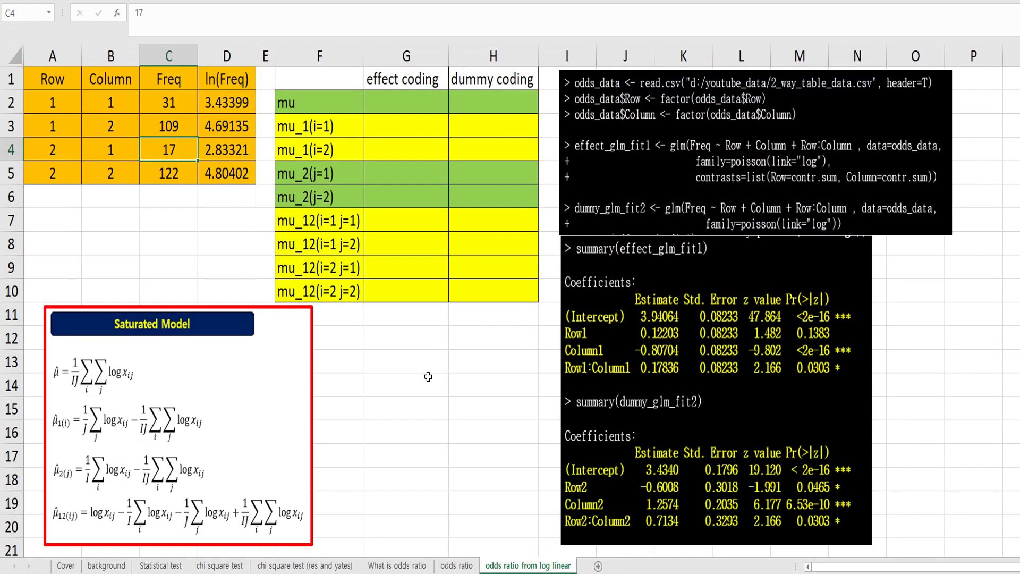
left_click(428, 376)
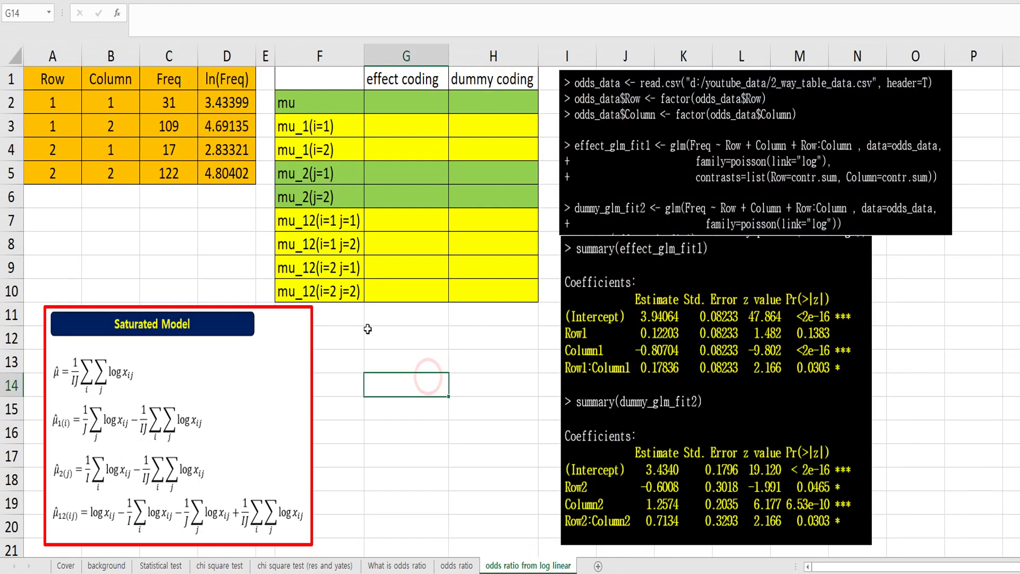
left_click_drag(218, 173, 45, 75)
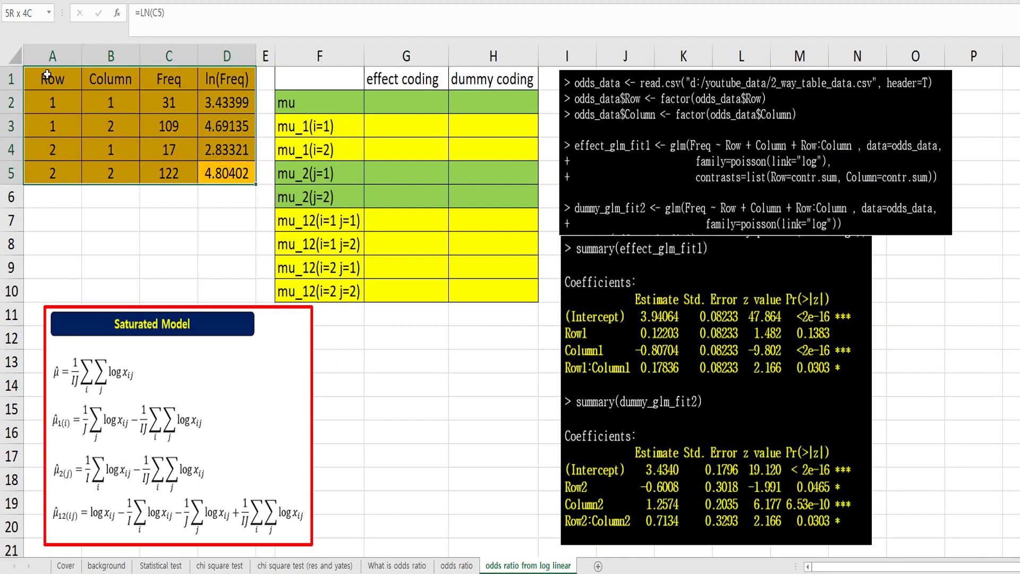
left_click(389, 351)
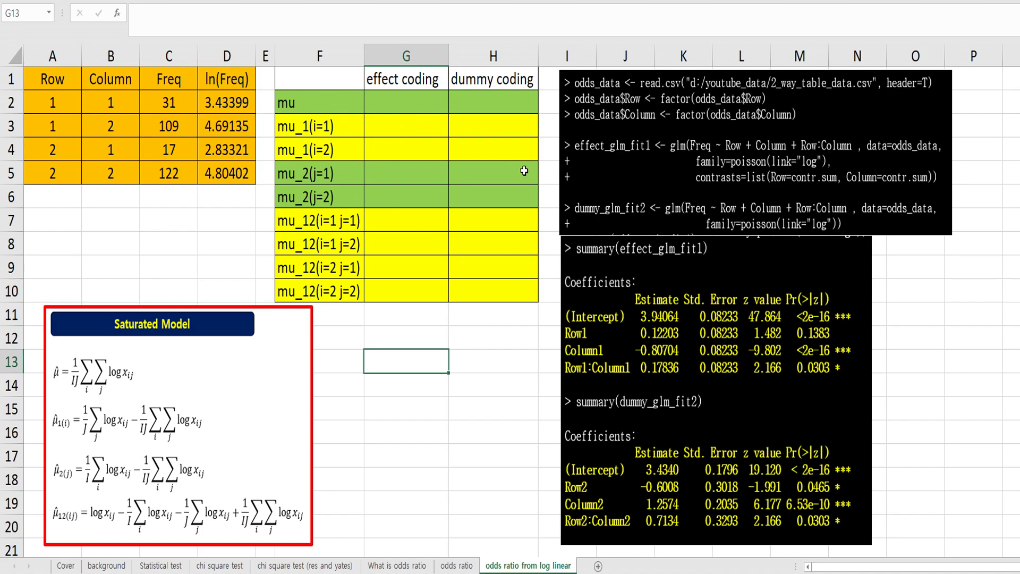
left_click(463, 380)
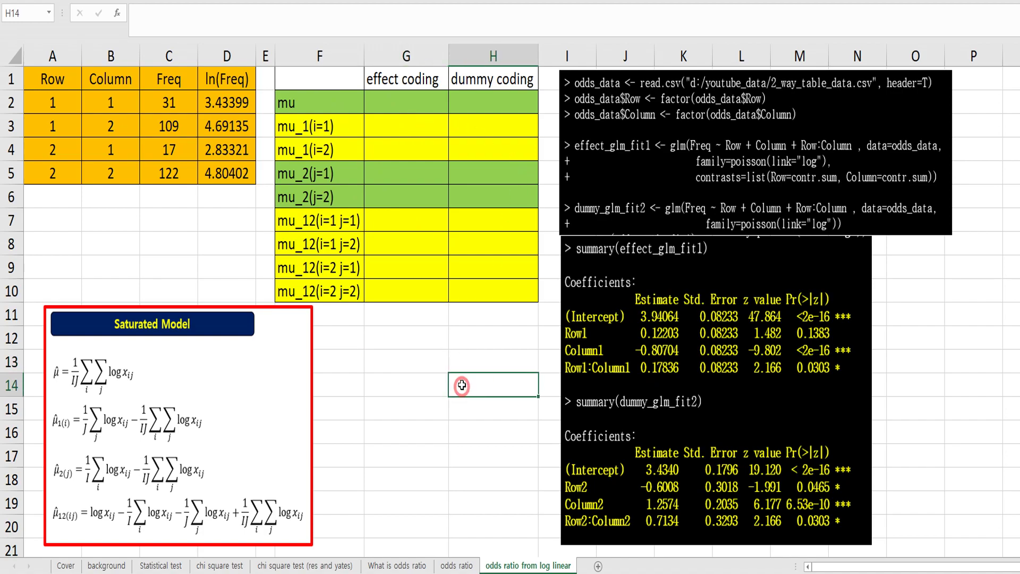
left_click(260, 420)
left_click(345, 408)
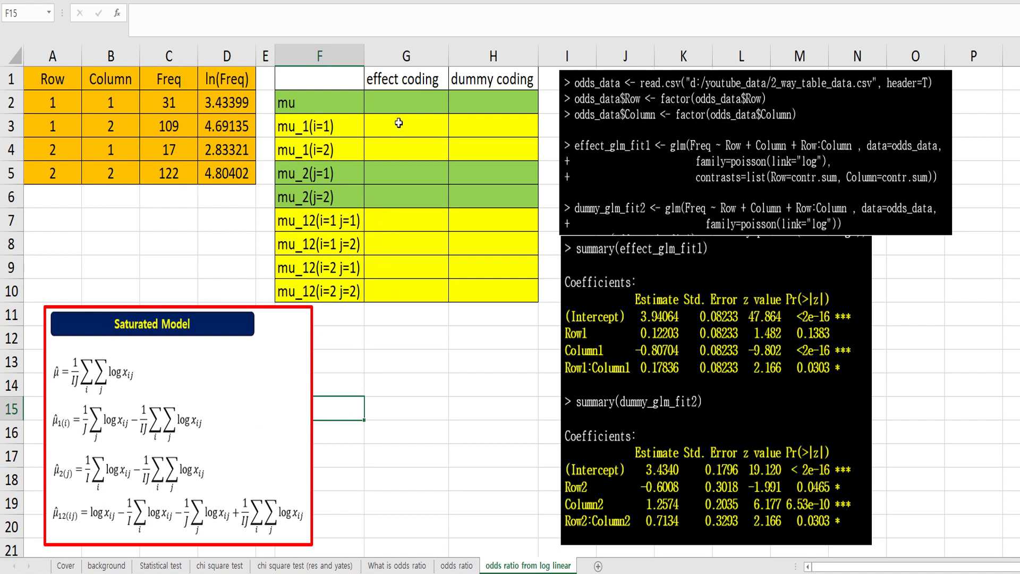
Step: Calculate the effect-coding mu in G2 as the sum of the log frequencies D2:D5 divided by 4
left_click(401, 101)
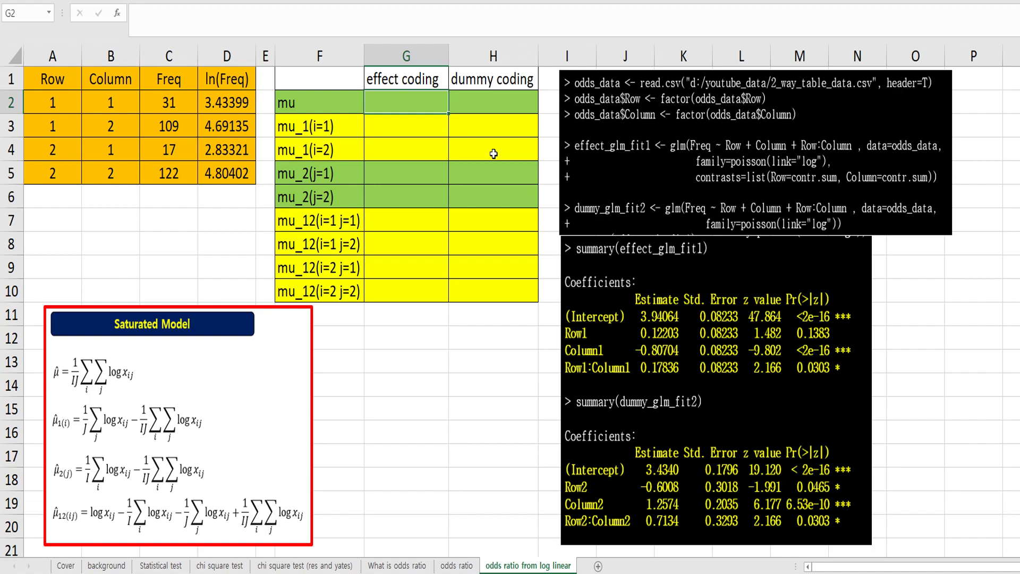
type("=sum(")
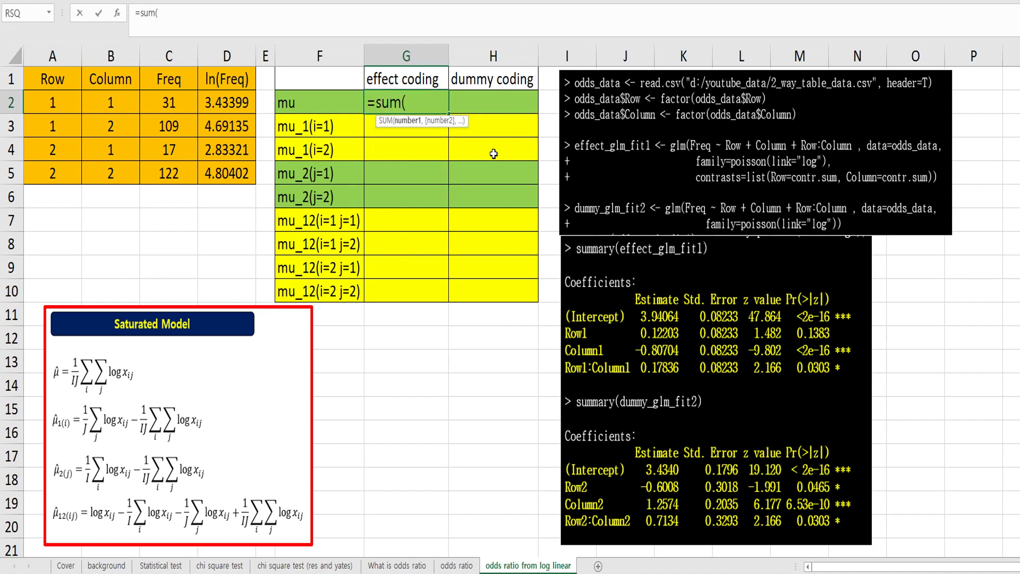
key("Left")
key("Left")
key("Left")
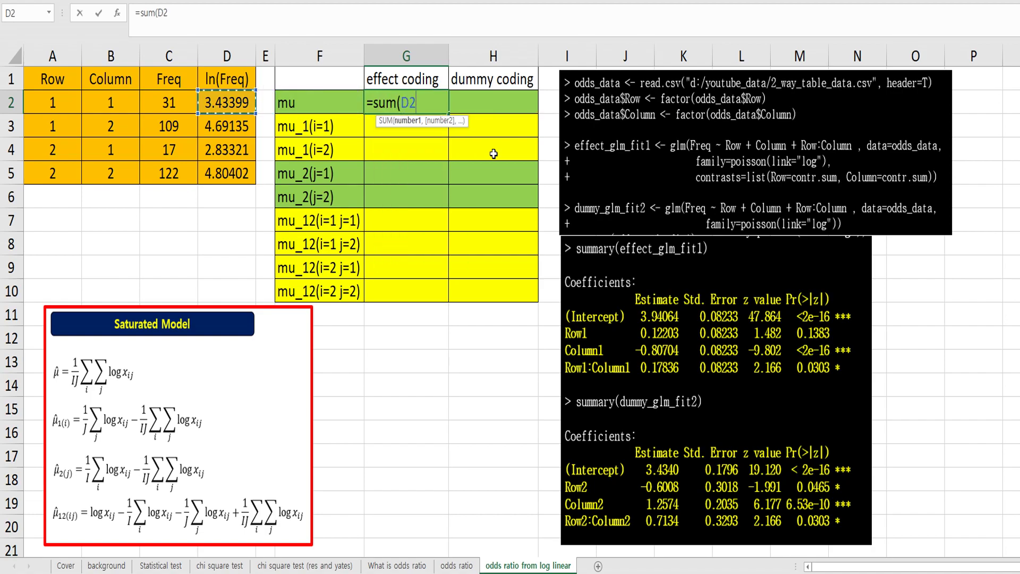
key("shift+Down")
key("shift+Down")
key("shift+Down")
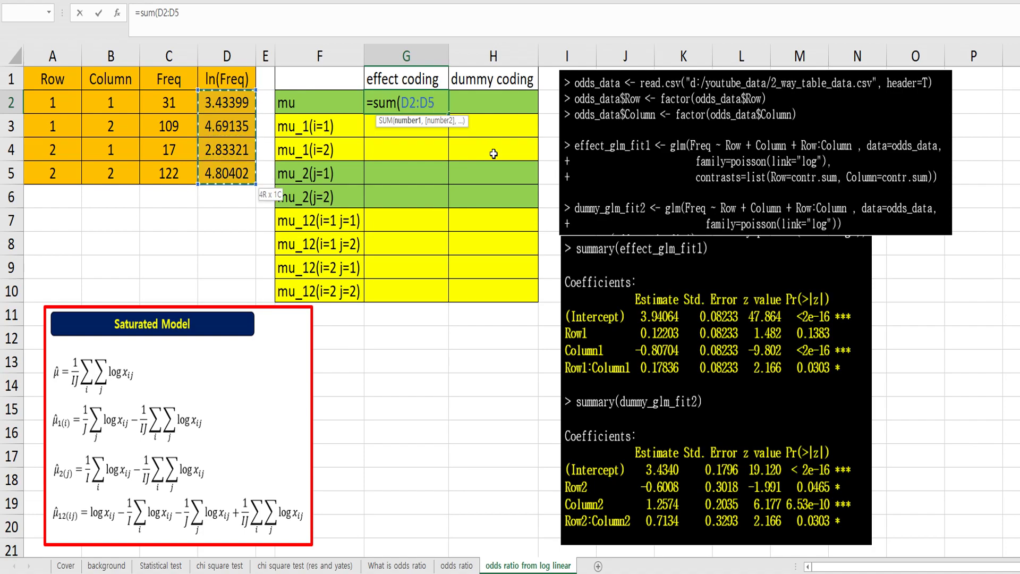
type(")/4")
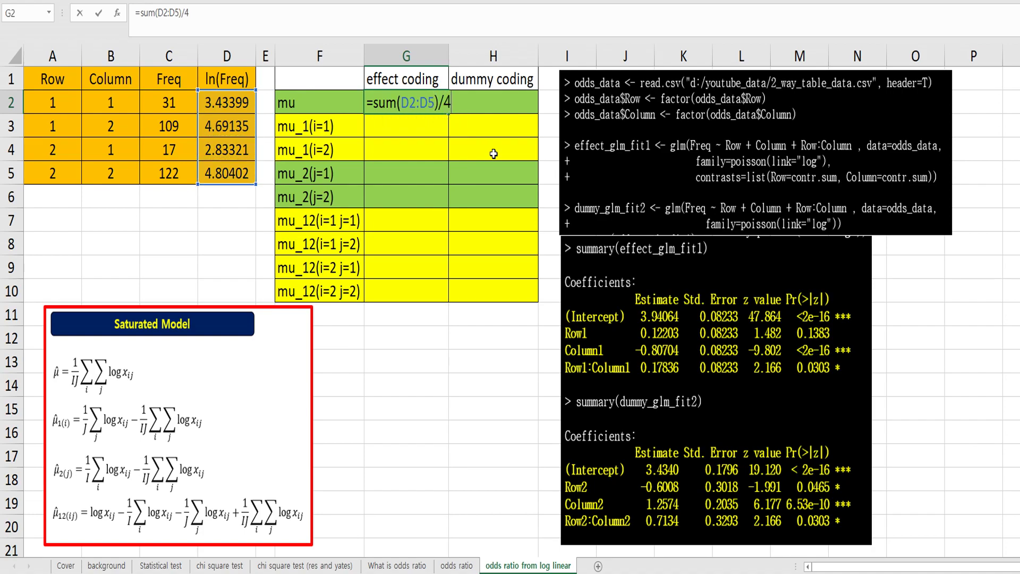
key("BackSpace")
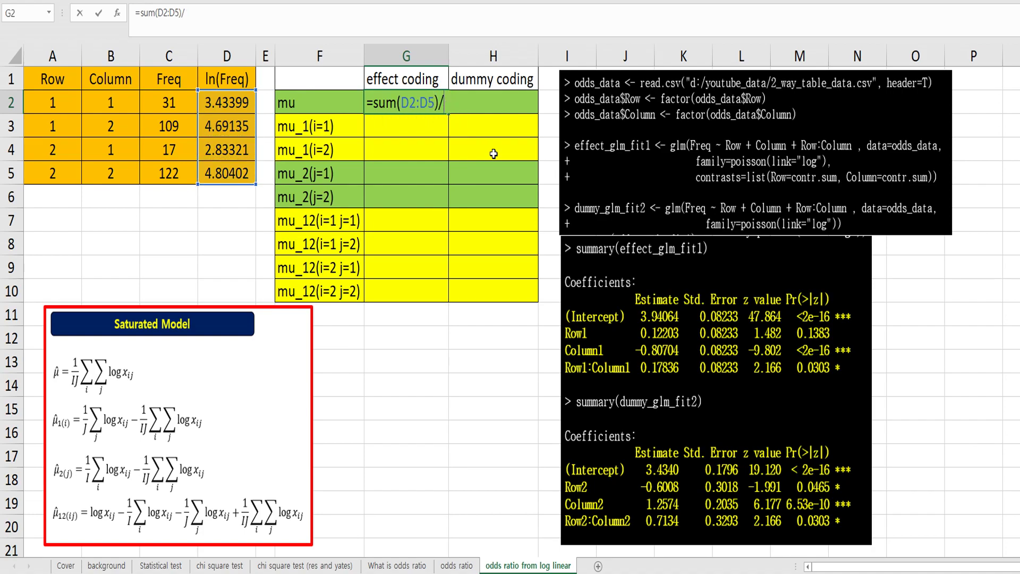
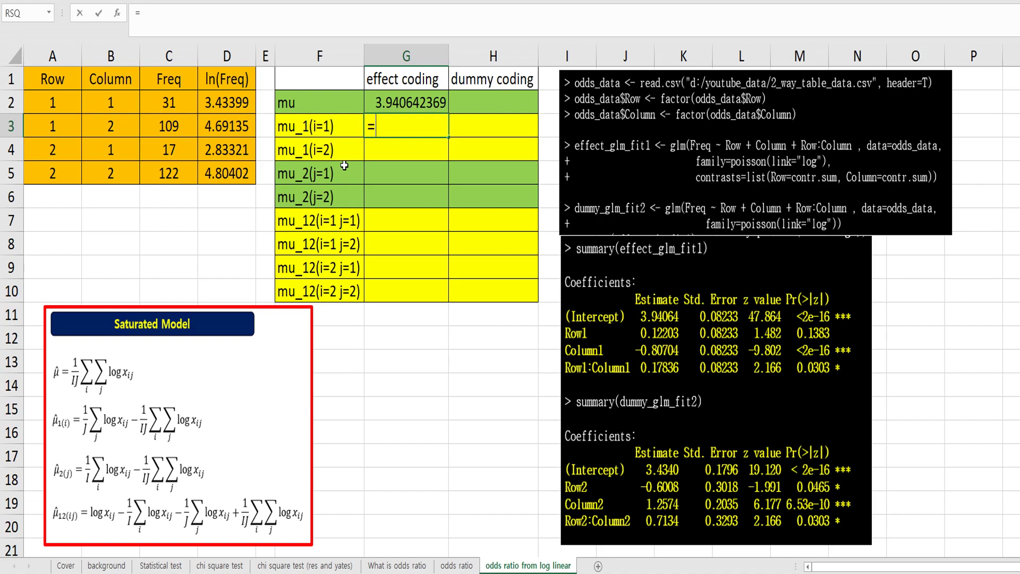
Step: Calculate the effect-coding mu_1(i=1) in G3 with the formula =SUM(D2:D3)/2-G2
type("(")
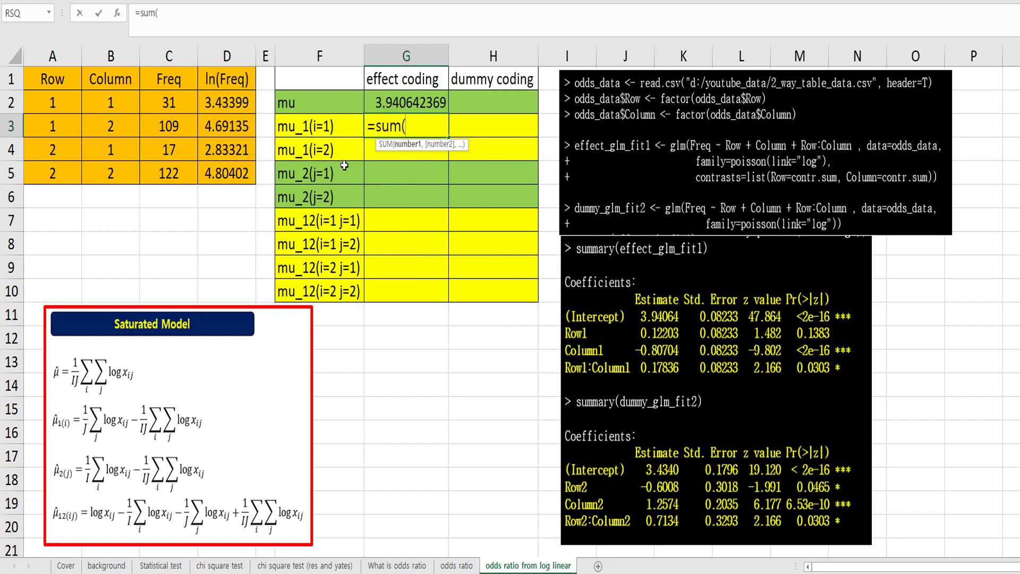
left_click_drag(228, 105, 229, 117)
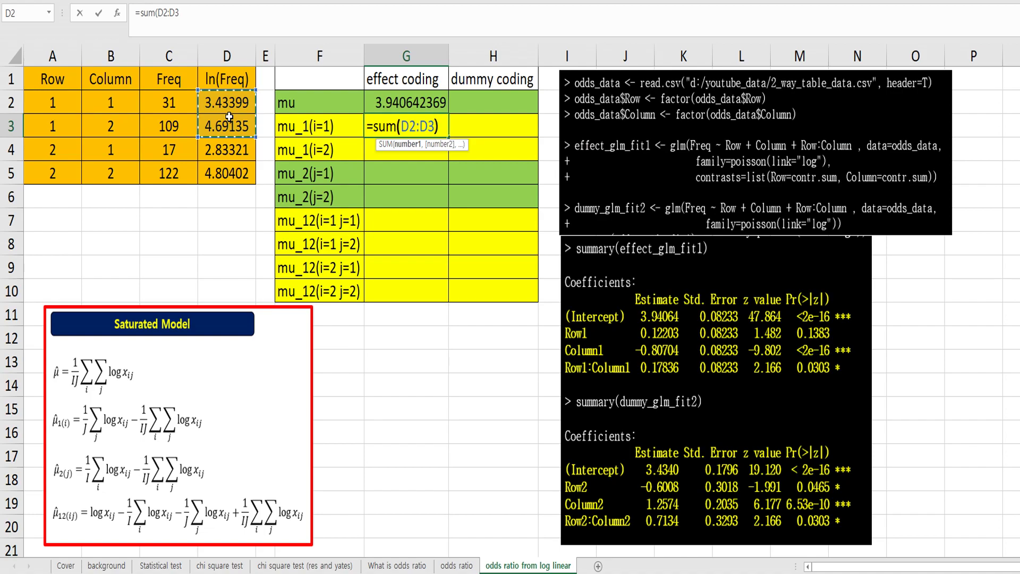
type(")/2")
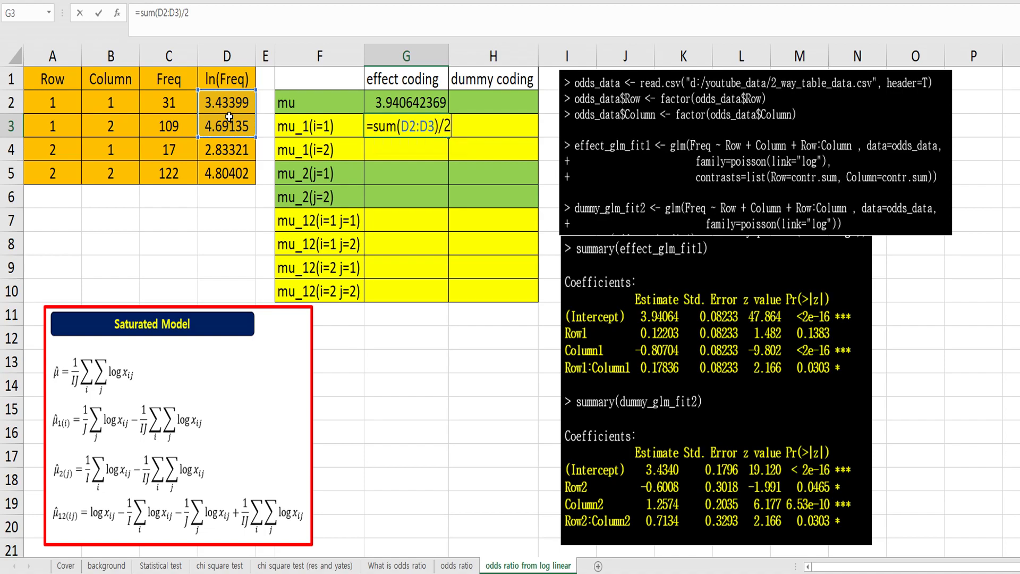
type("-")
left_click(406, 100)
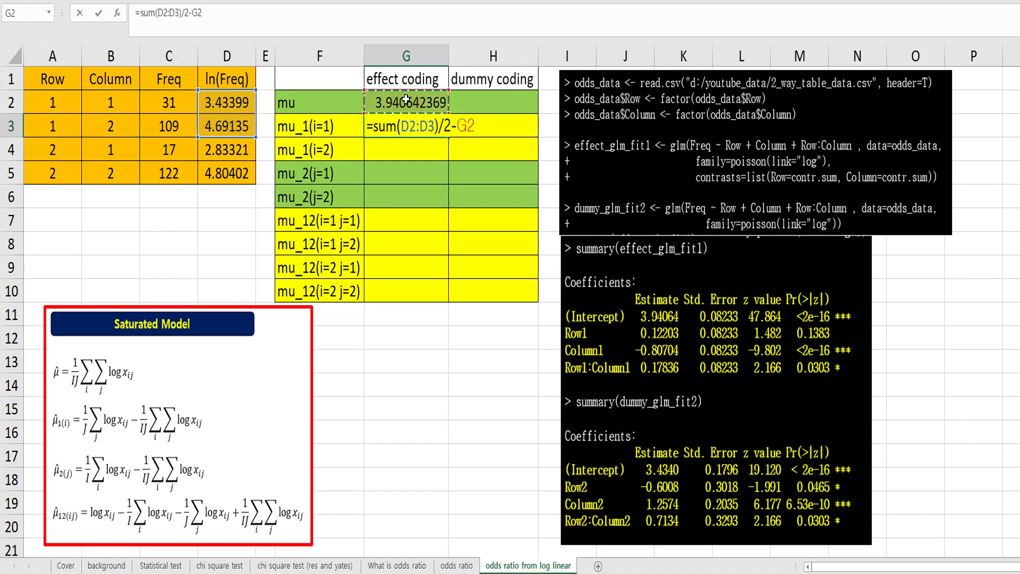
key("Return")
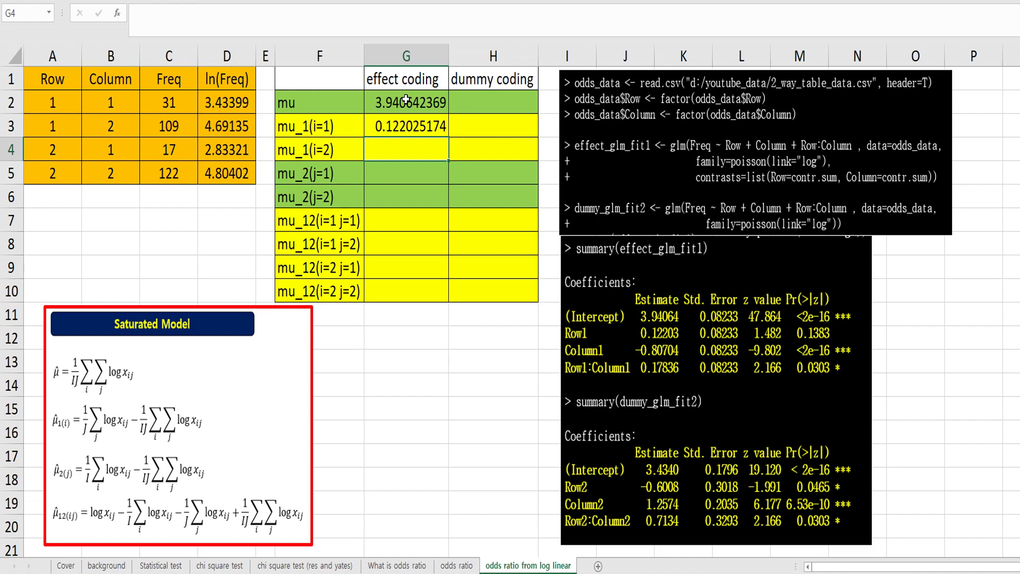
Step: Calculate the effect-coding mu_1(i=2) in G4 as the negative of G3 with the formula =-G3
key("Up")
key("shift+Down")
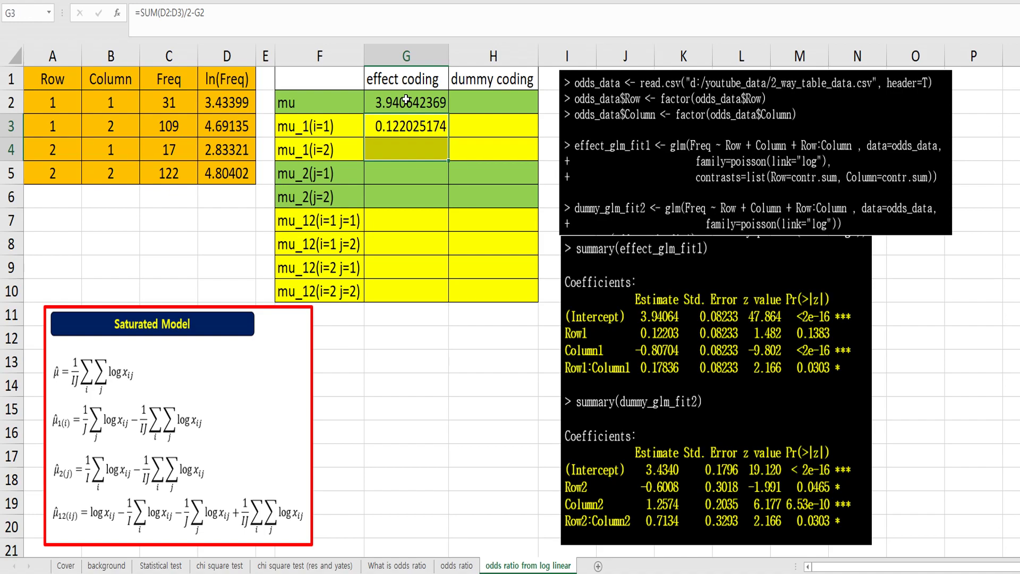
key("Down")
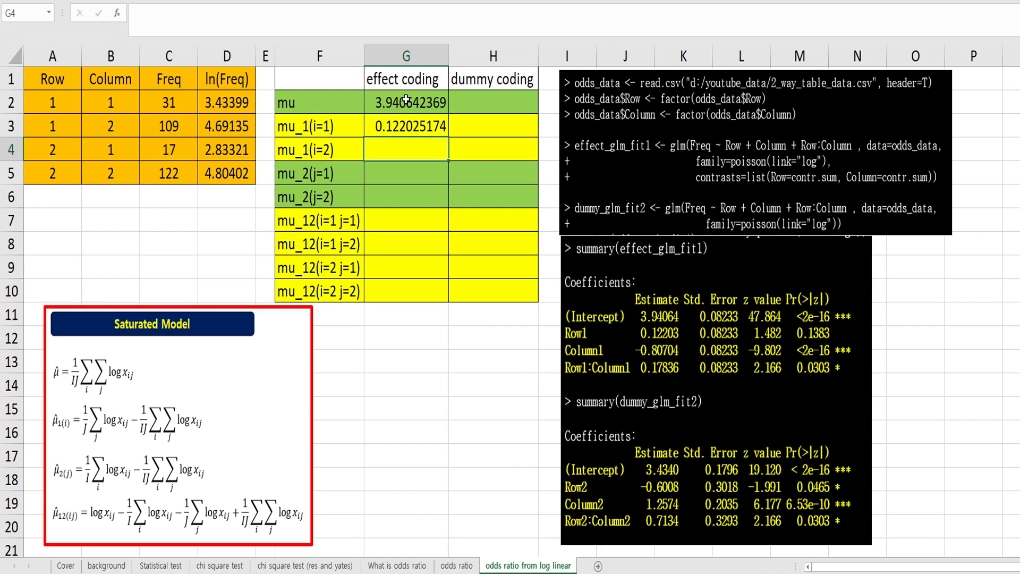
type("=-")
key("Up")
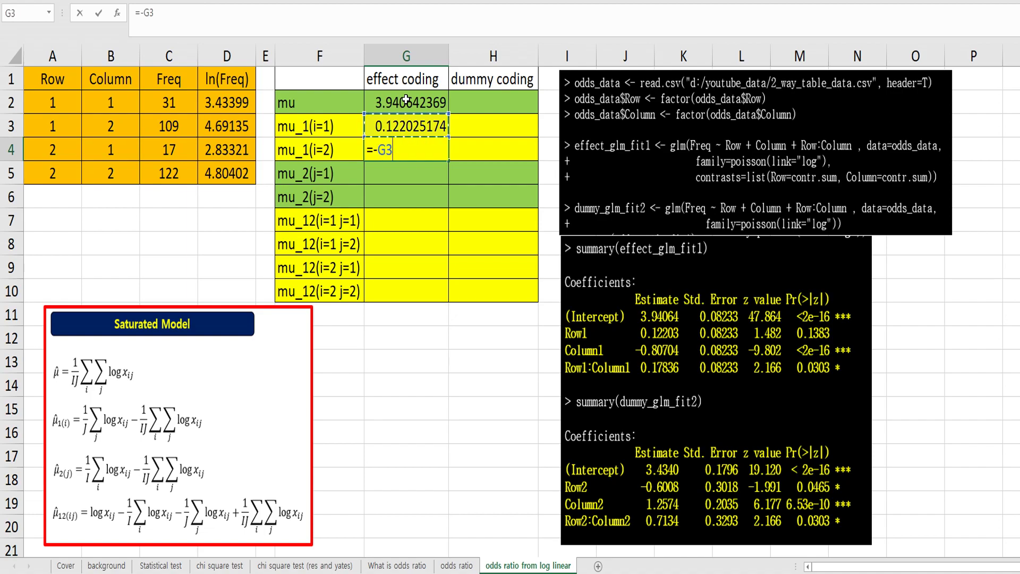
key("Return")
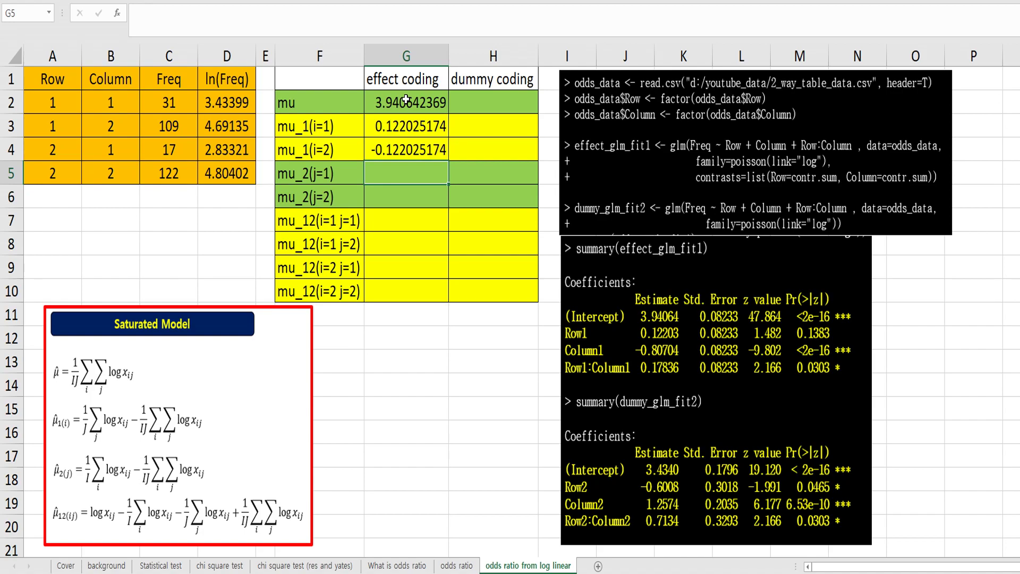
Step: Calculate the effect-coding mu_2(j=1) in G5 with the formula =(D2+D4)/2-G2
type("=(")
key("Left")
key("Left")
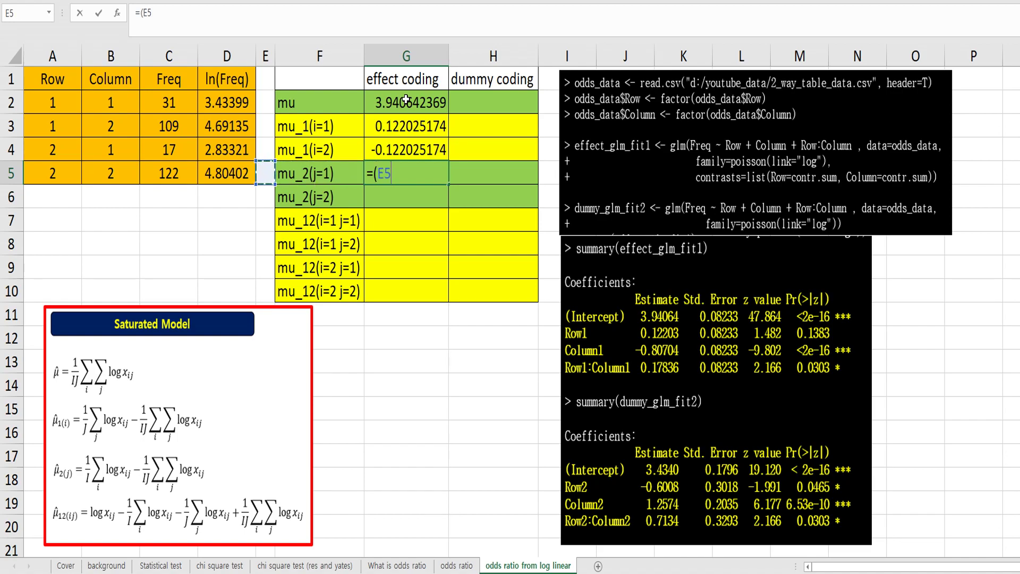
key("Up")
key("Up")
key("Left")
key("Up")
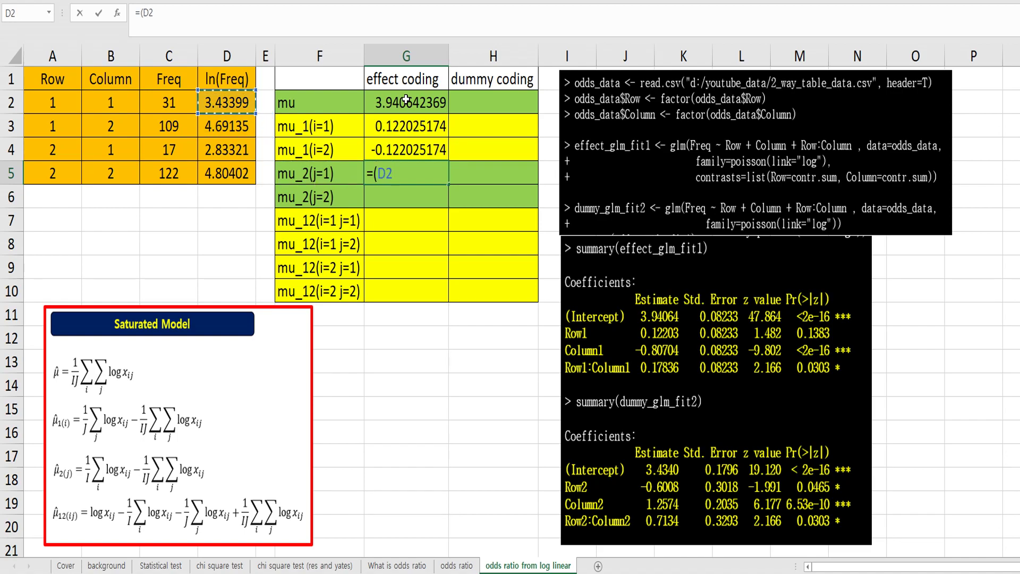
type("+")
key("Left")
key("Left")
key("Up")
key("Left")
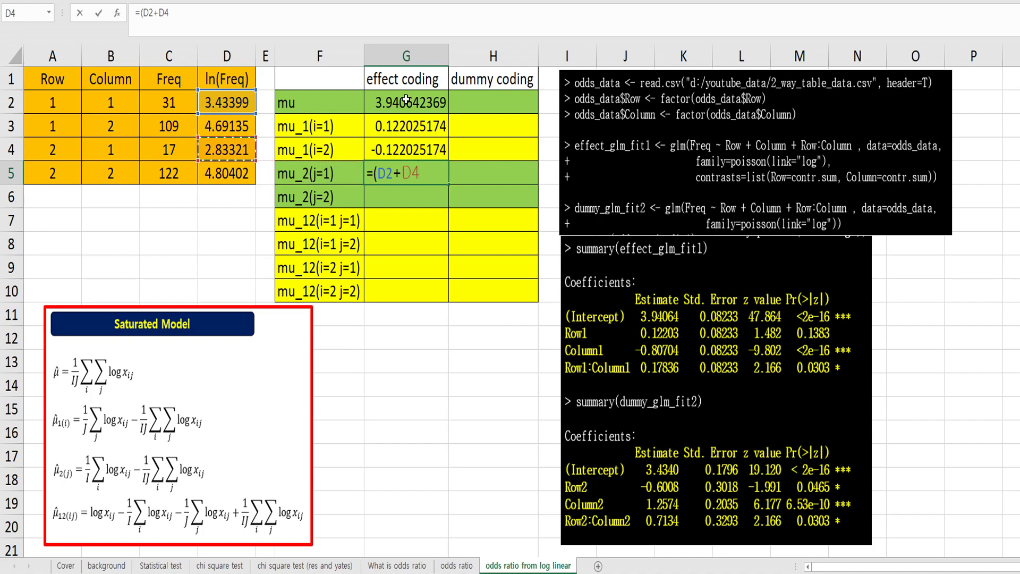
type(")/2-")
left_click(433, 101)
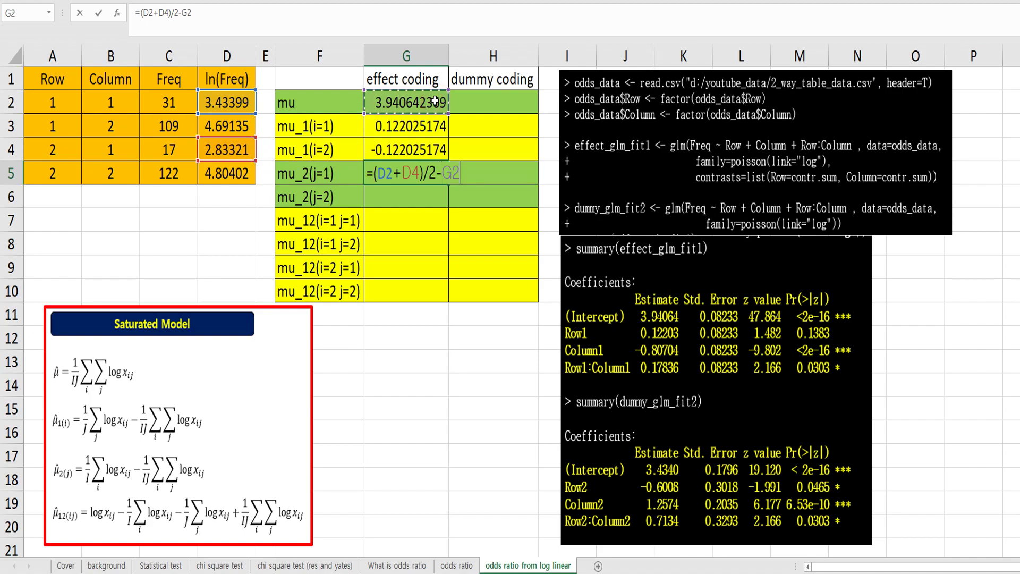
key("Return")
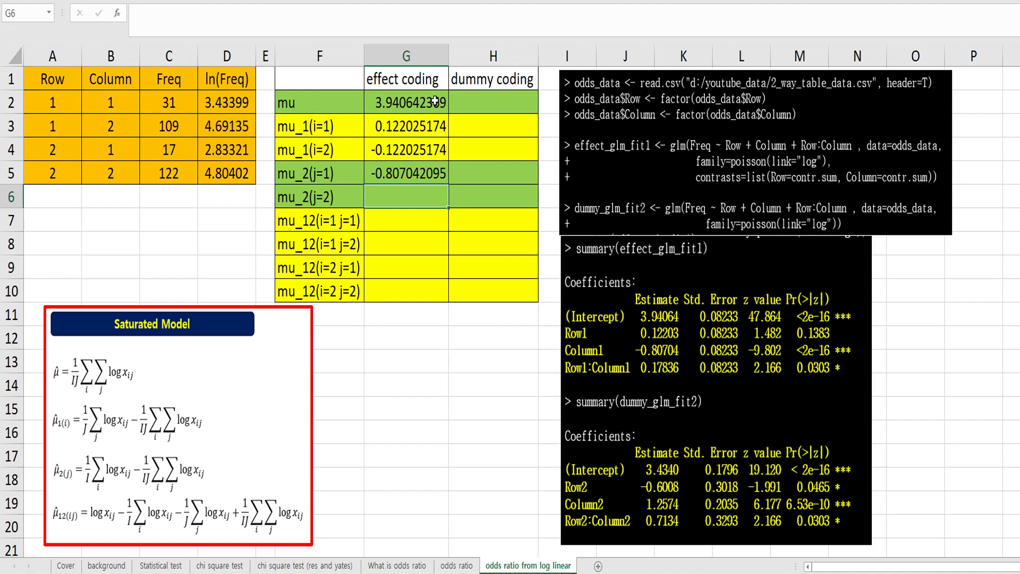
Step: Calculate the effect-coding mu_2(j=2) in G6 as the negative of G5 with the formula =-G5
type("=")
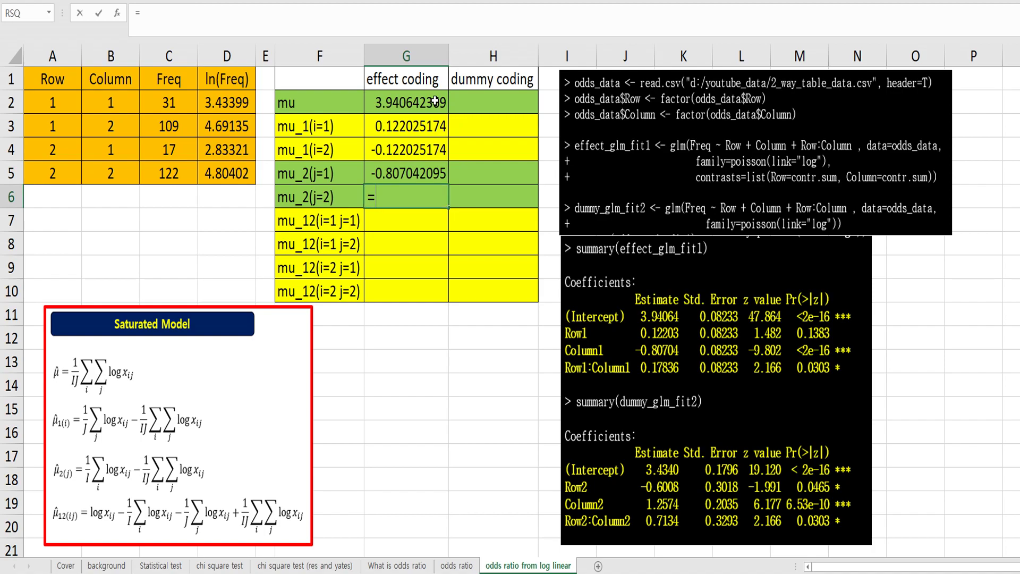
type("-")
key("Up")
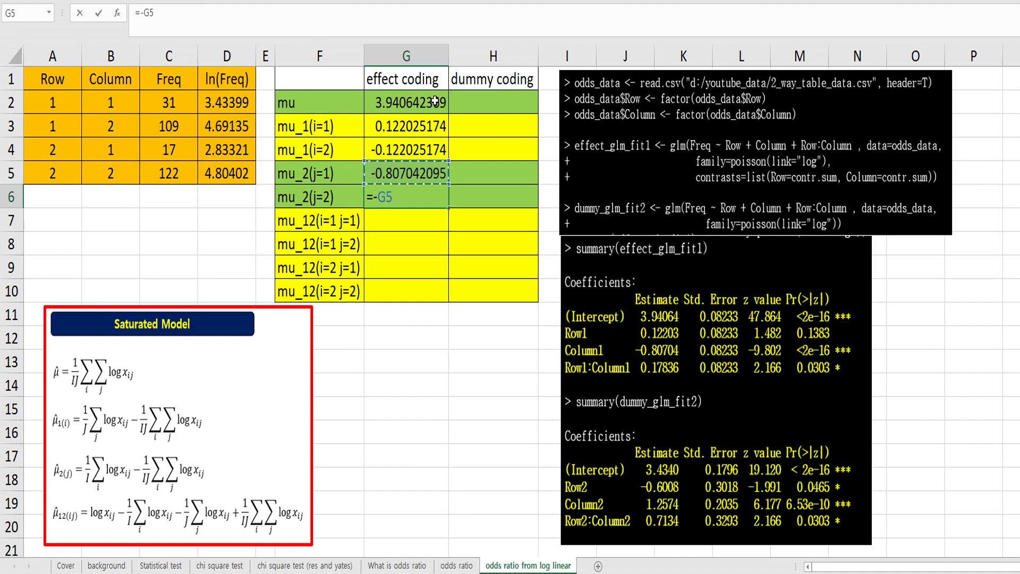
key("Return")
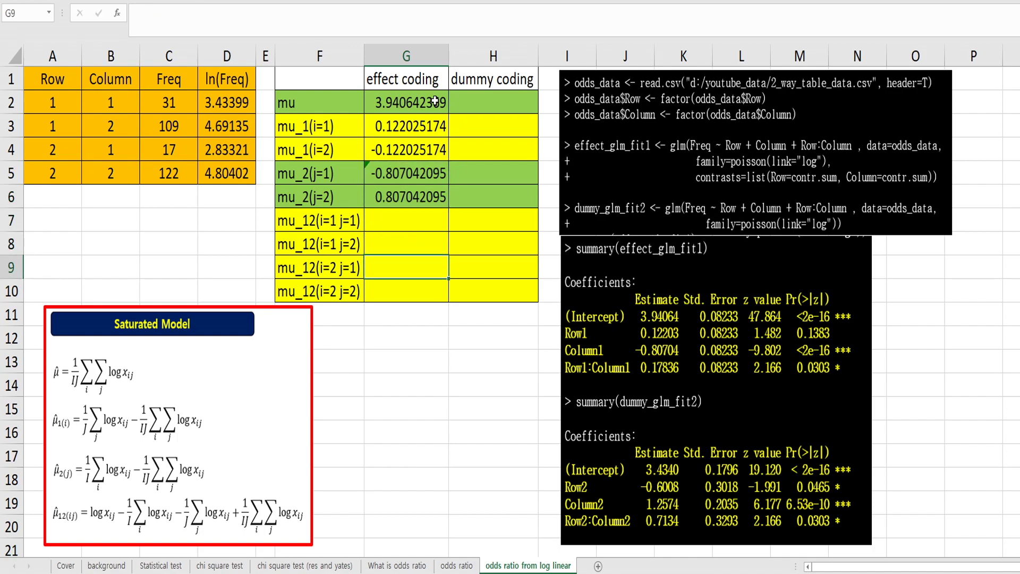
Step: Examine the mu_12 interaction rows in F7:H10
key("Left")
key("shift+Right")
key("shift+Right")
key("shift+Down")
key("shift+Down")
key("shift+Down")
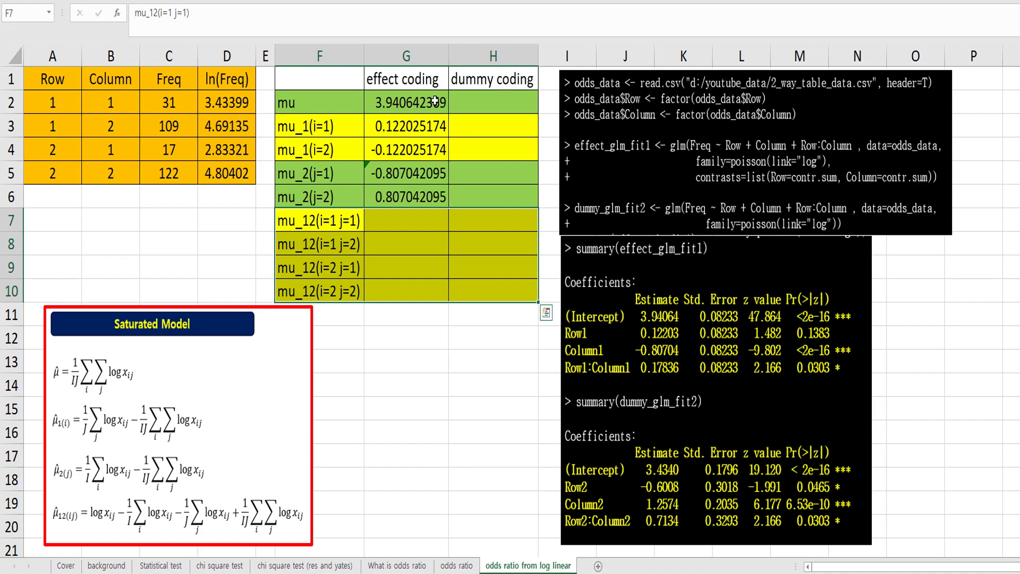
key("Down")
key("Up")
key("Right")
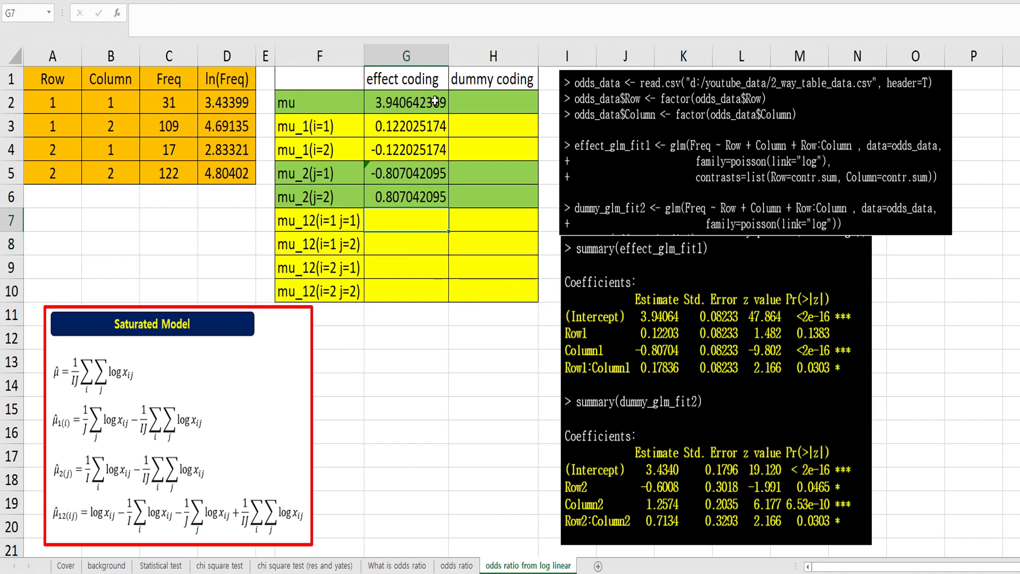
Step: Start the effect-coding mu_12(i=1 j=1) formula in G7 as =D2-(D2+D3)/2-(D2+D4)/2
type("=")
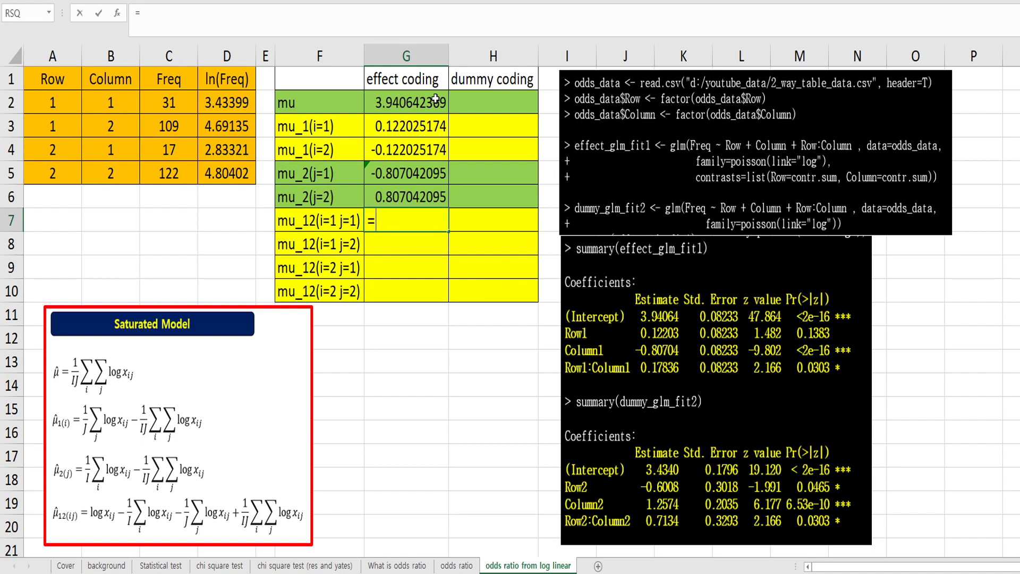
left_click(206, 102)
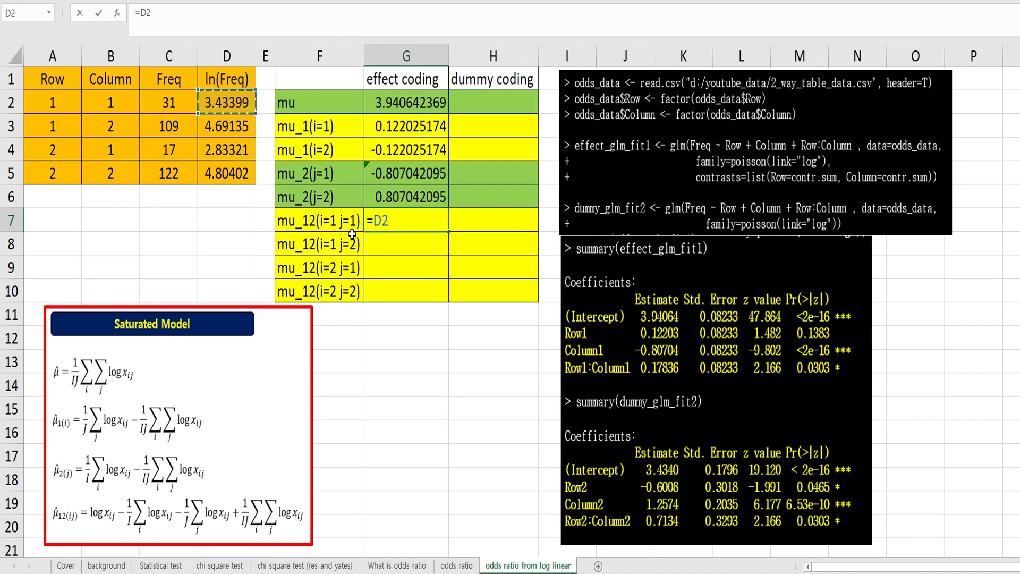
type("-(")
left_click(234, 104)
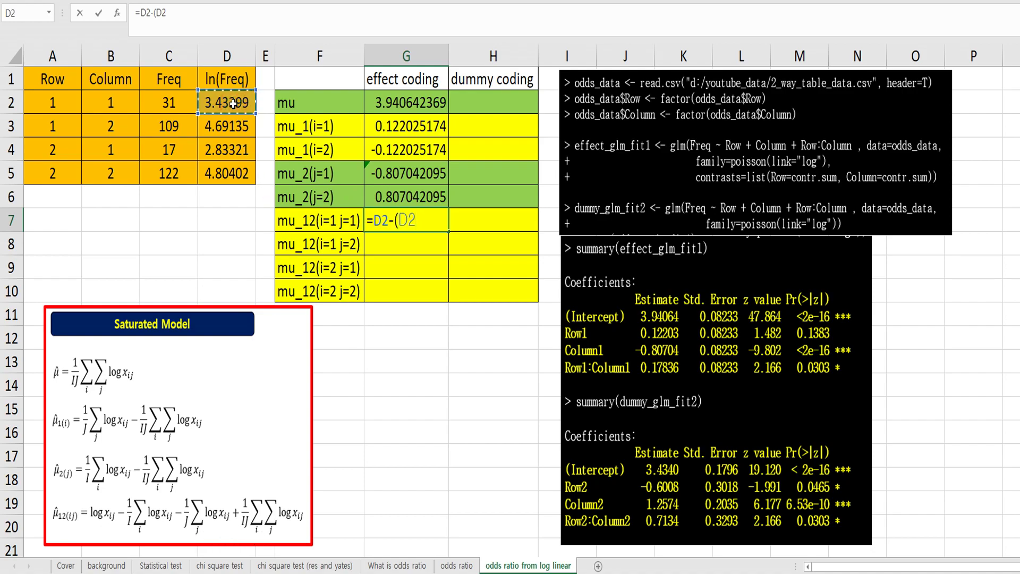
type("+")
left_click(231, 152)
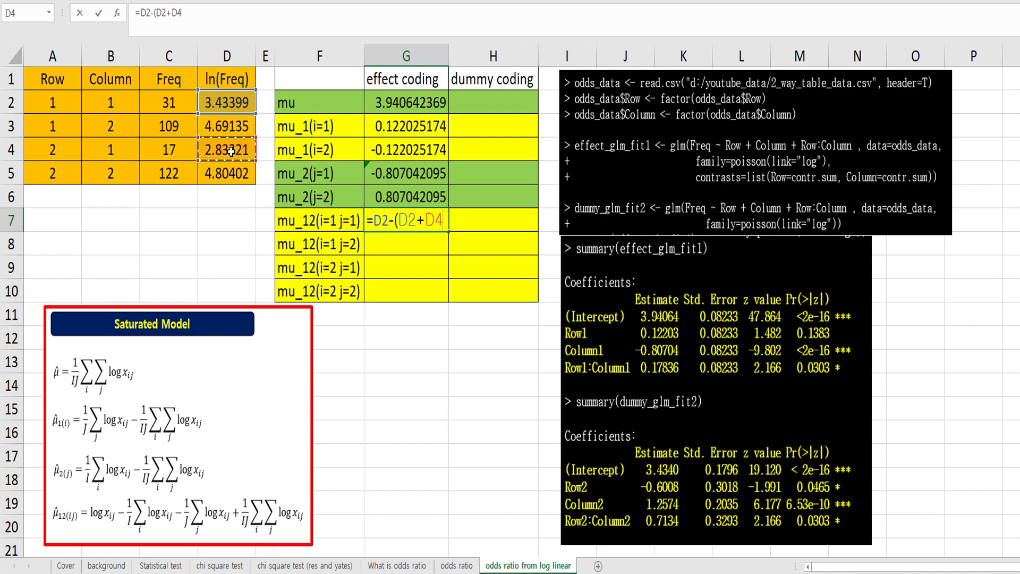
type(")/2-(")
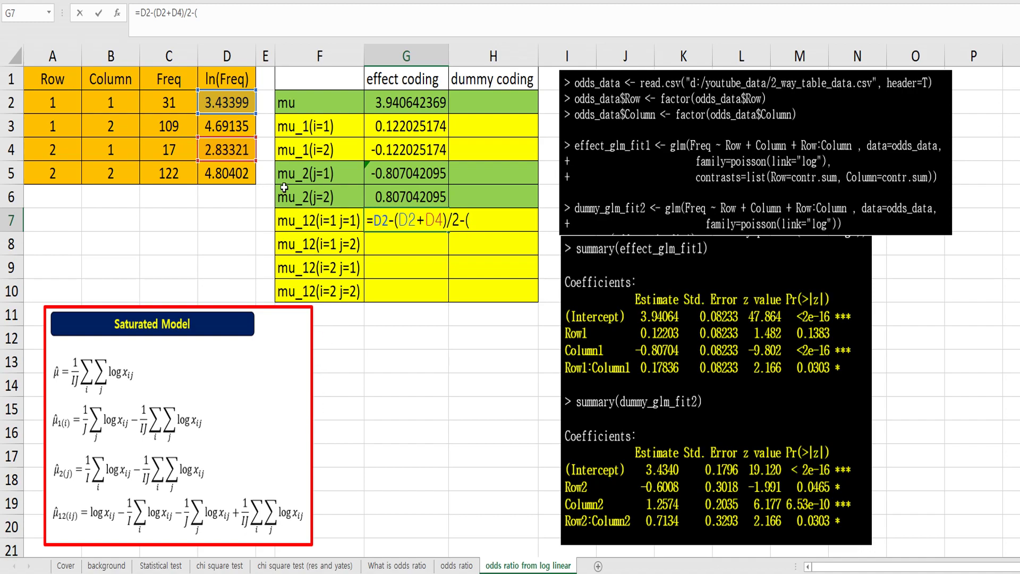
left_click(234, 103)
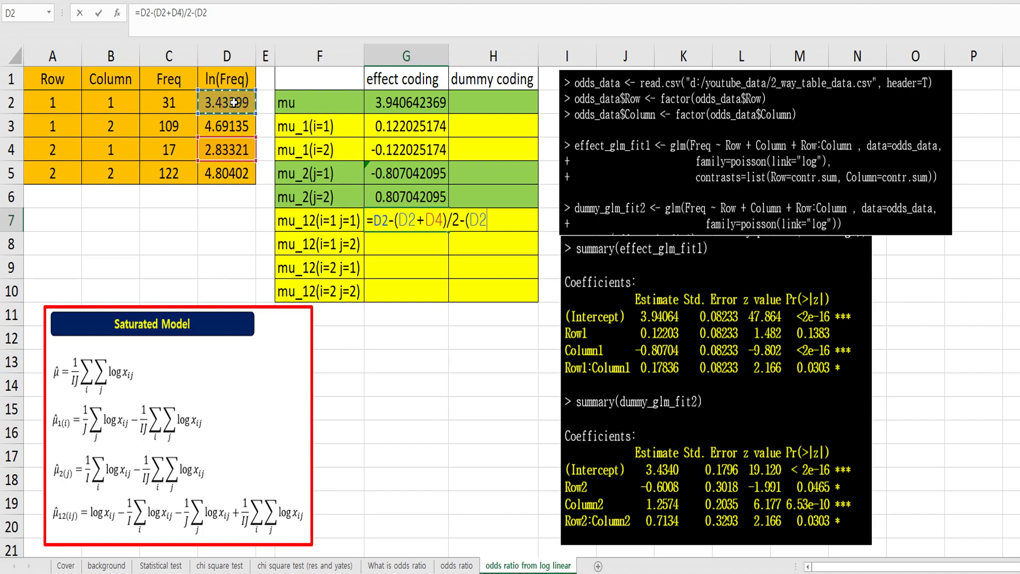
type("+")
left_click(231, 149)
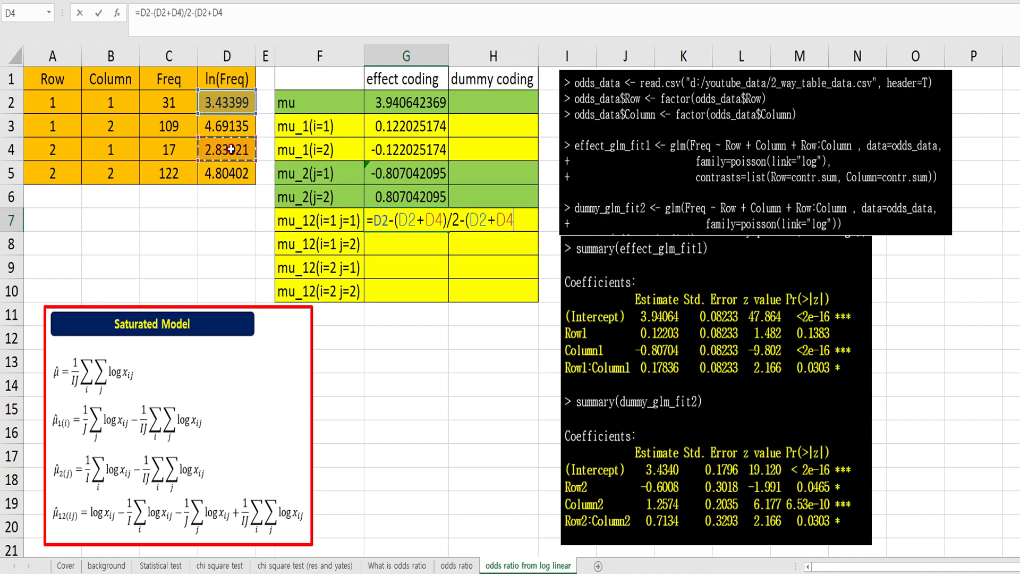
type(")/2")
left_click(183, 11)
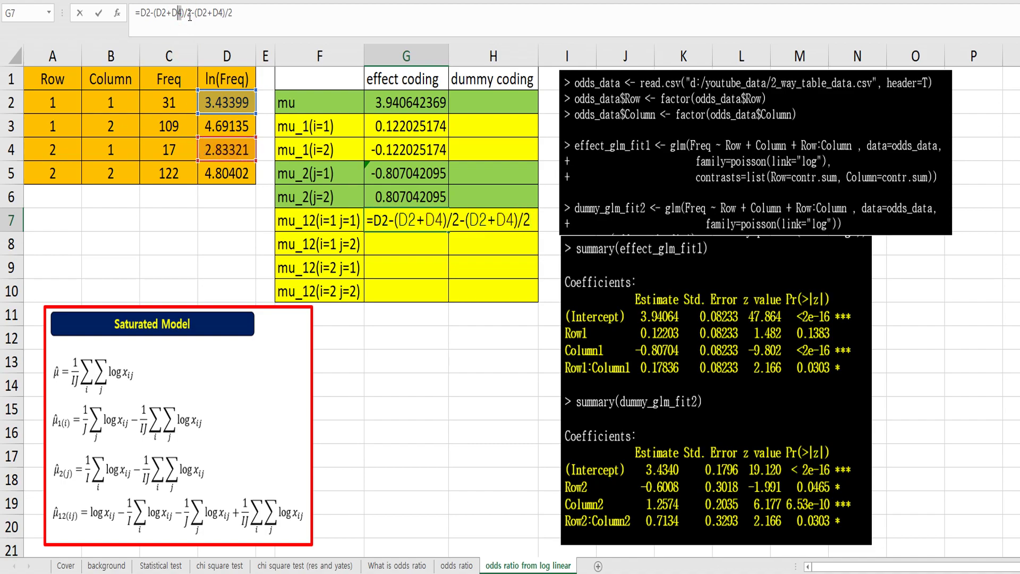
type("3")
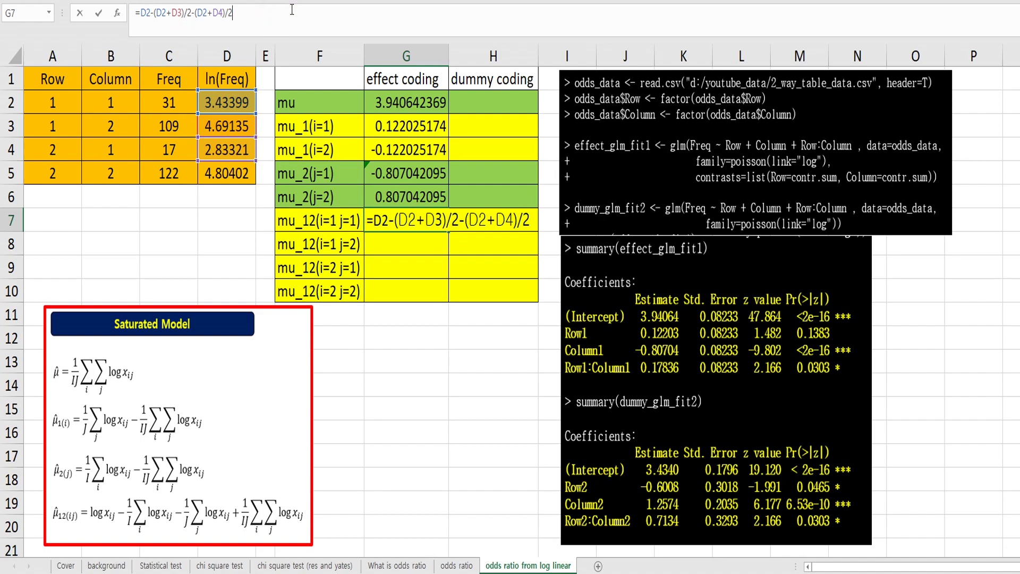
Step: Complete the mu_12(i=1 j=1) formula in G7 by adding the overall mean term +SUM(D2:D5)/4
type("+sum")
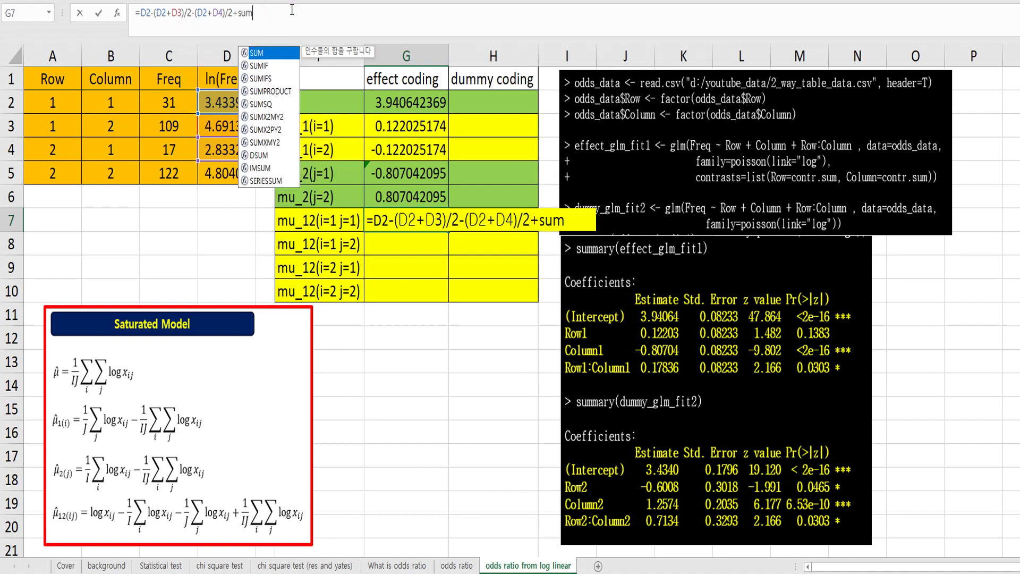
type("(")
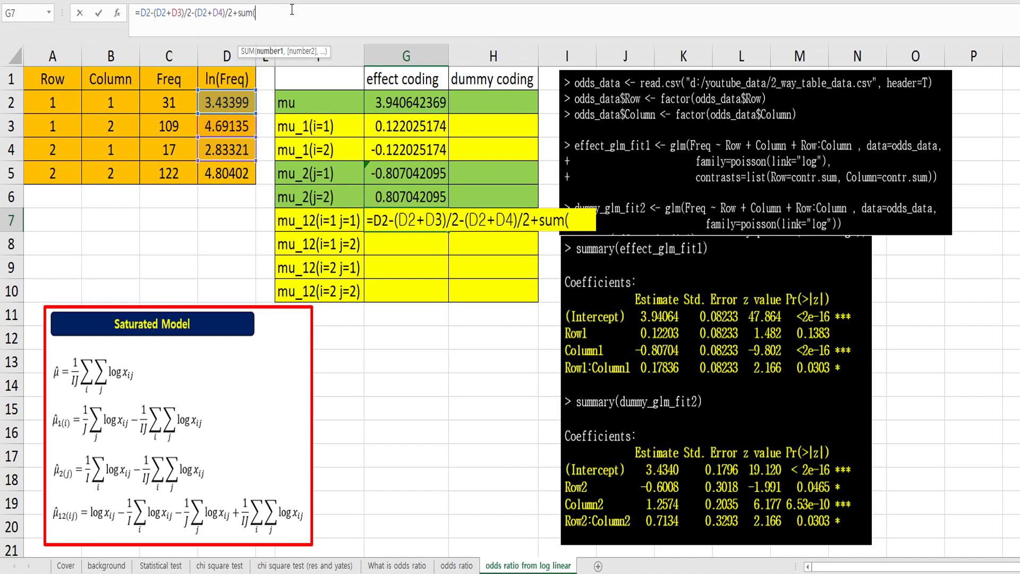
left_click_drag(227, 104, 223, 168)
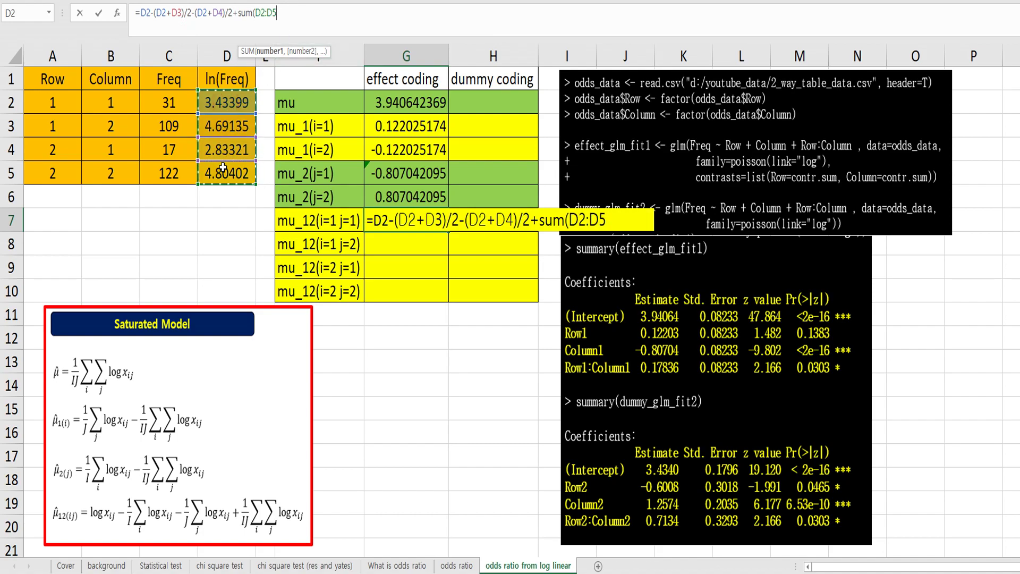
type(")/")
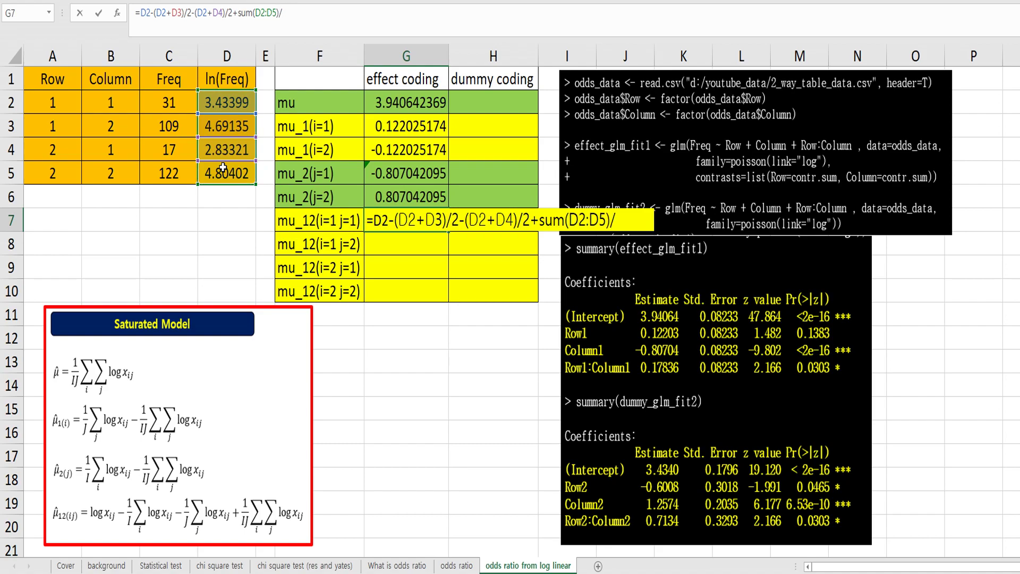
type("4")
key("Return")
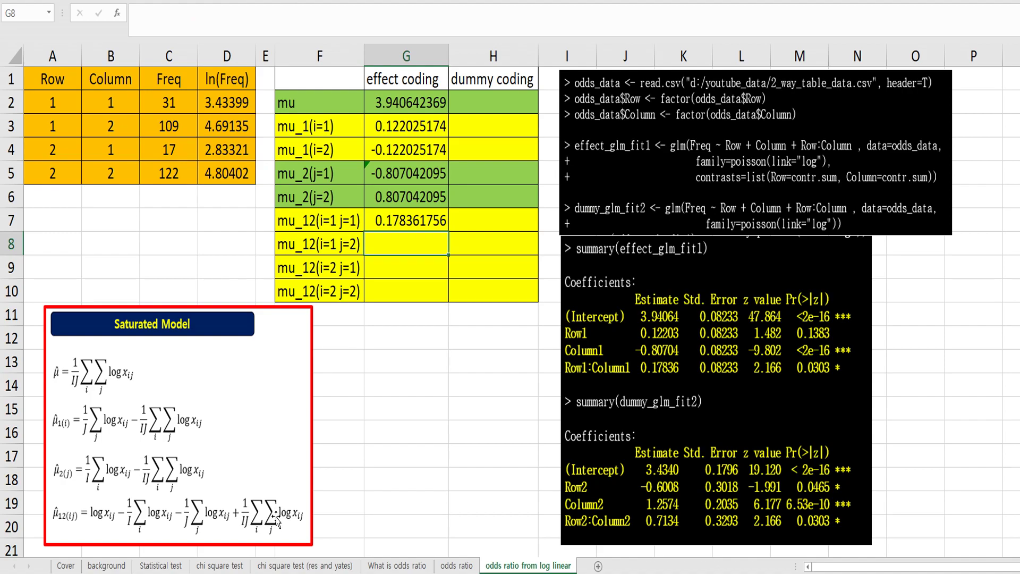
Step: Calculate the effect-coding mu_12(i=1 j=2) in G8 and mu_12(i=2 j=1) in G9, each with the formula =-G7
type("=-")
key("Up")
key("Return")
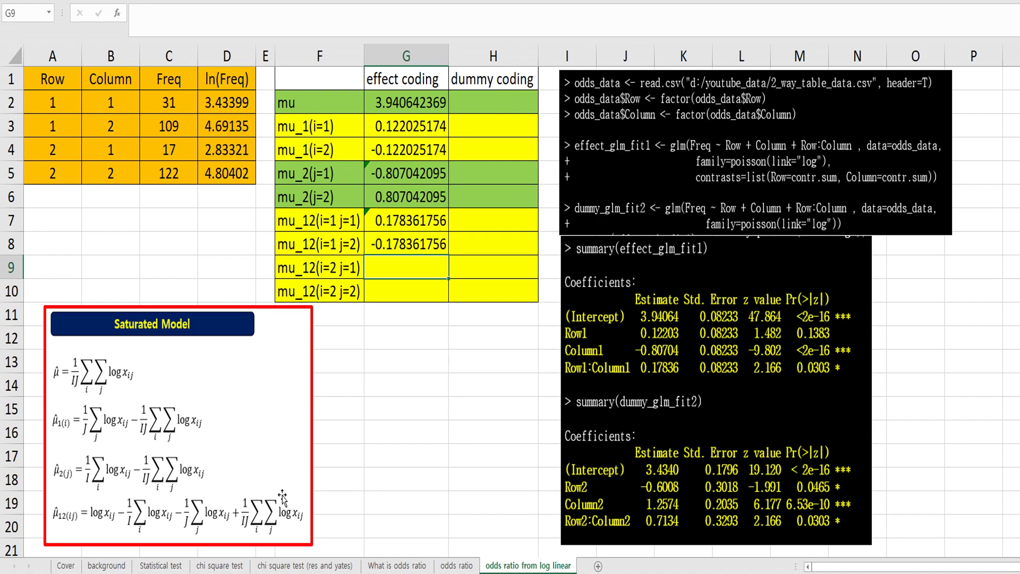
type("=-")
key("Up")
key("Up")
key("Return")
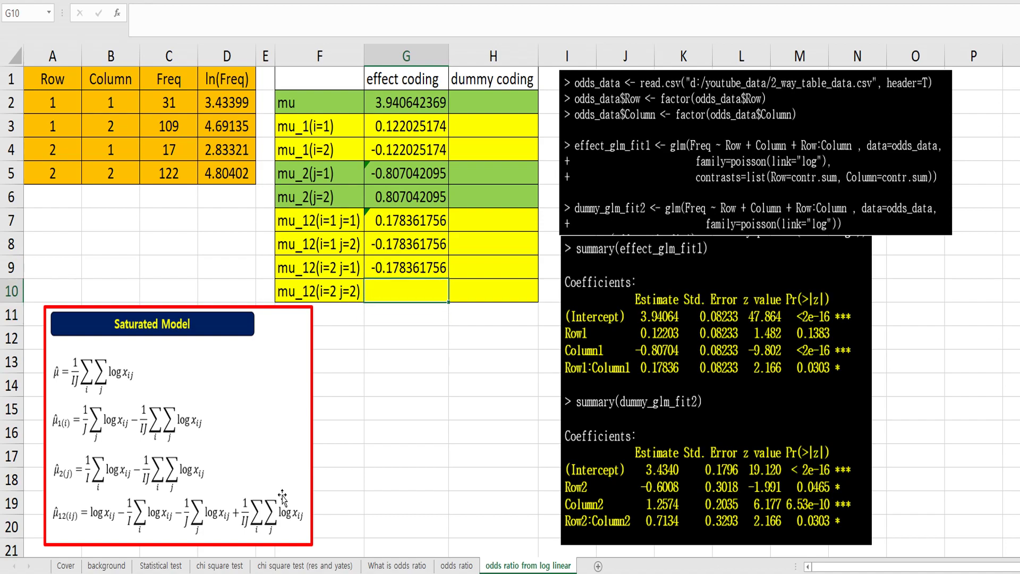
Step: Calculate the effect-coding mu_12(i=2 j=2) in G10 with the formula =G7
type("=")
key("Up")
key("Up")
key("Up")
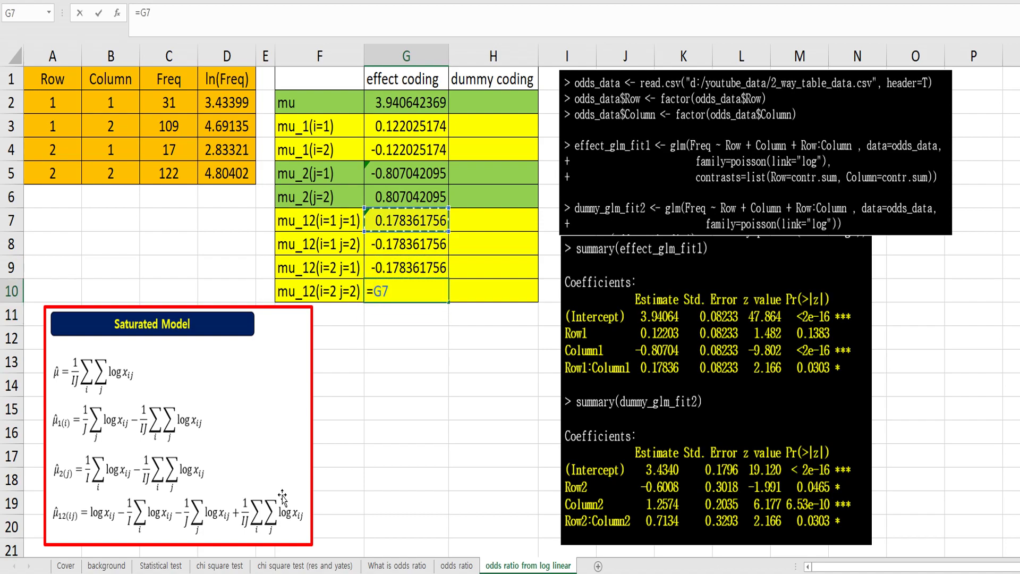
key("Return")
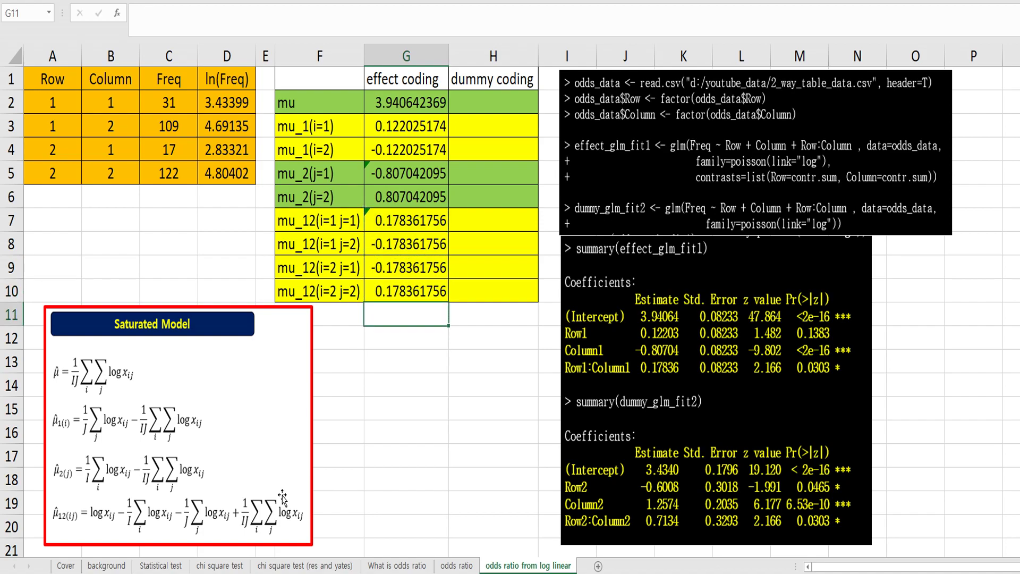
Step: Review the effect-coding parameters and their formulas in G2:G10 against the R coefficients of effect_glm_fit1
key("Up")
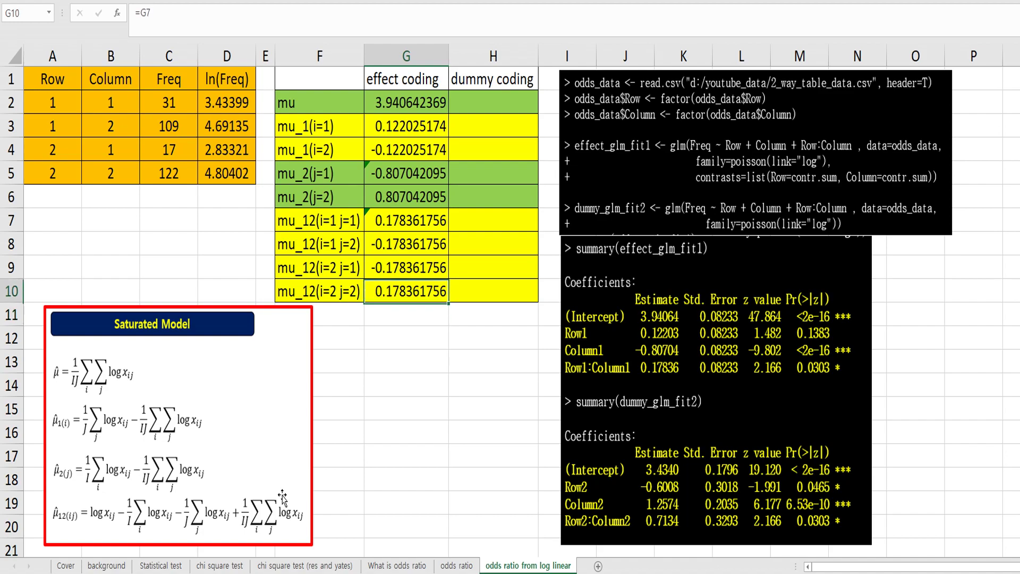
key("shift+Up")
key("shift+Up")
key("shift+Up")
key("shift+Up")
key("shift+Up")
key("shift+Up")
key("shift+Up")
key("shift+Up")
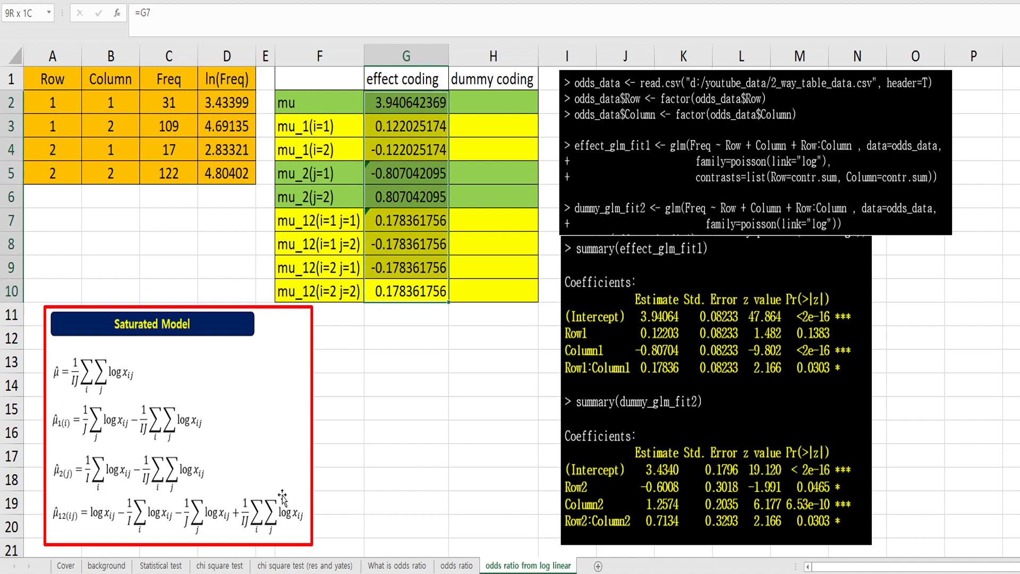
key("Down")
key("Down")
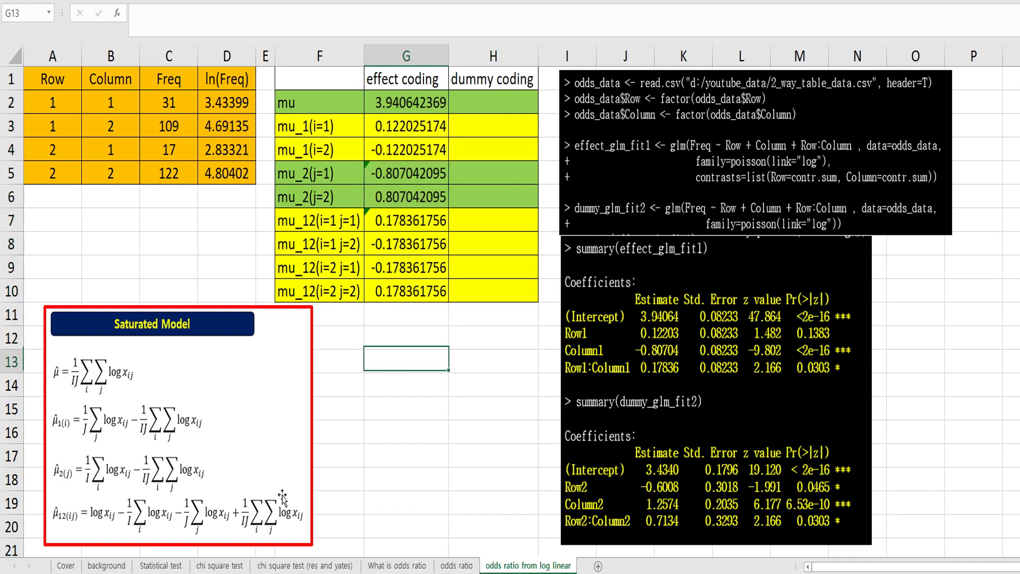
key("Up")
key("Up")
key("Up")
key("Up")
key("Up")
key("Up")
key("Up")
key("Up")
key("Up")
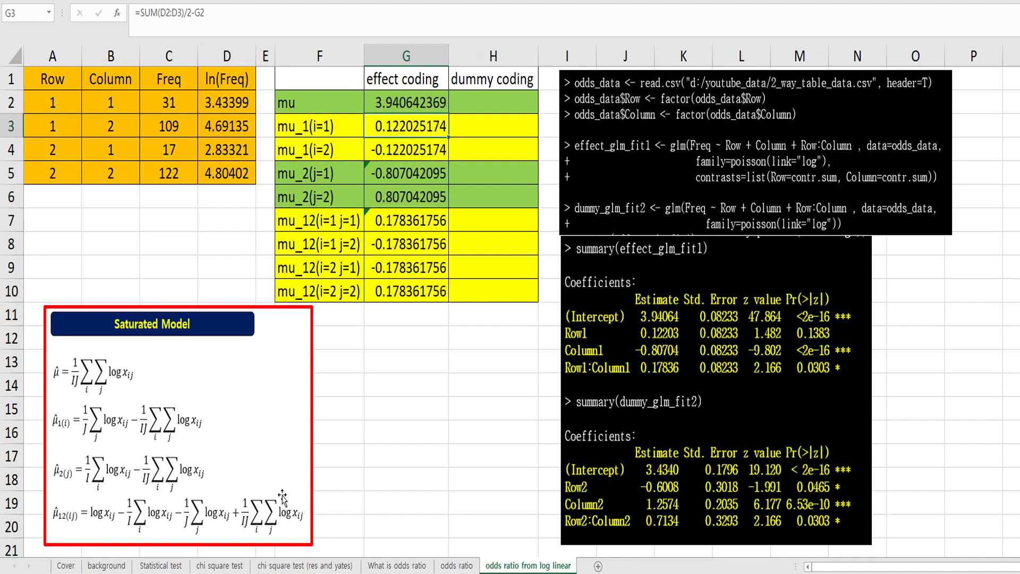
key("Down")
key("Down")
key("Down")
key("Down")
key("Down")
key("Down")
key("Down")
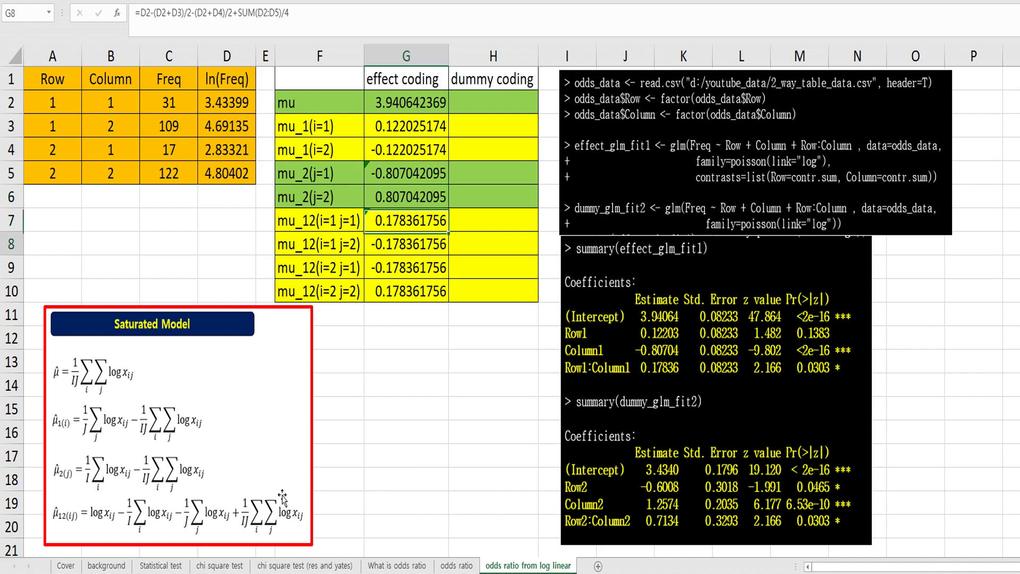
key("Down")
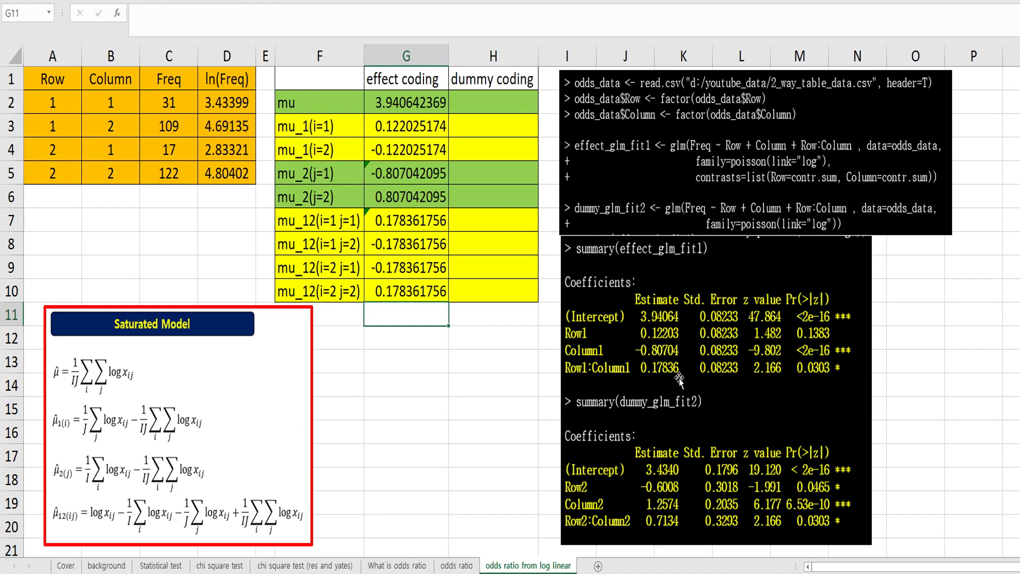
Step: Enter the dummy-coding mu formula in H2 as =G2+G5+G7
left_click(493, 102)
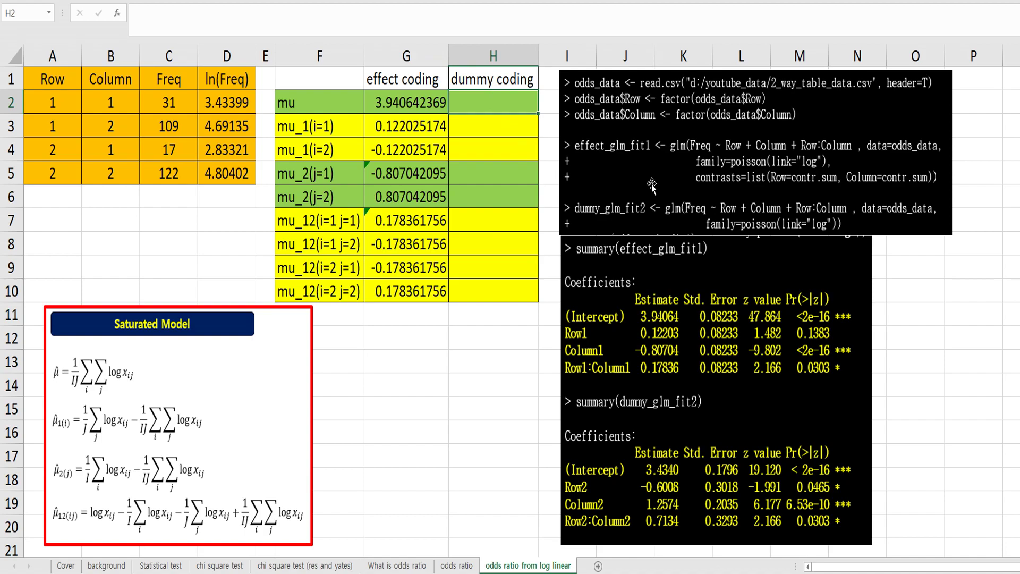
type("=")
key("Left")
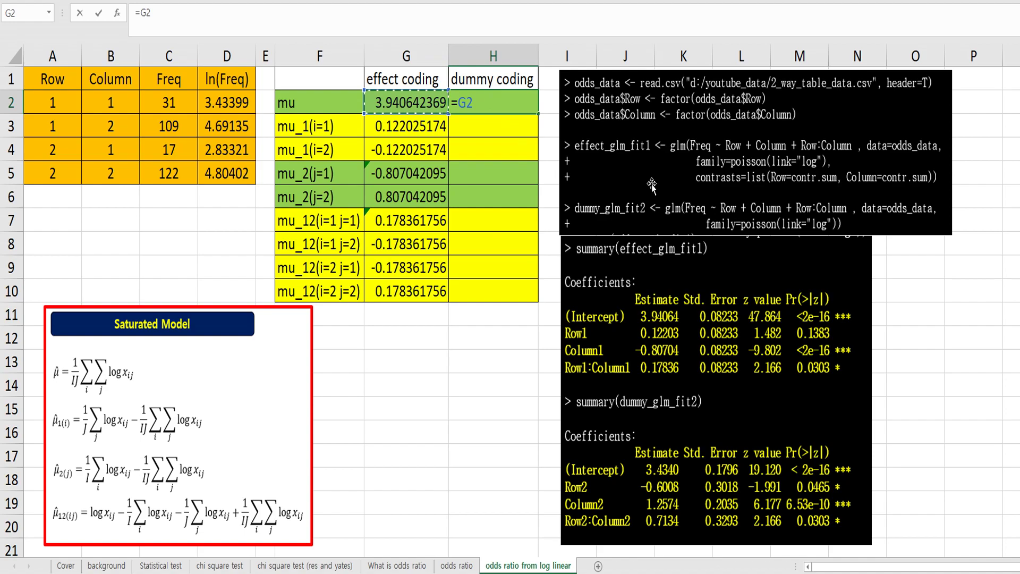
type("+")
key("Left")
key("Down")
key("Down")
key("Down")
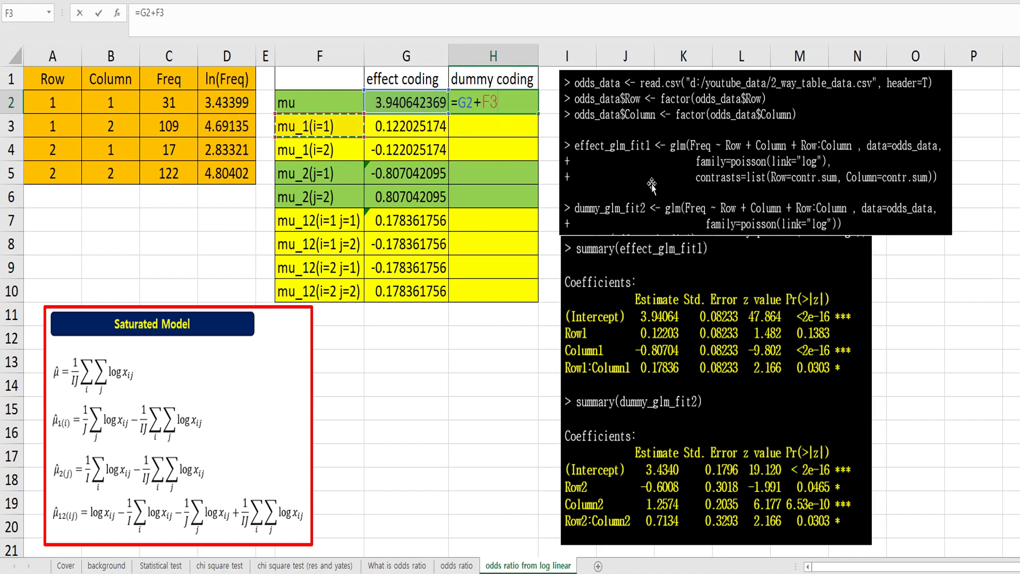
type("+")
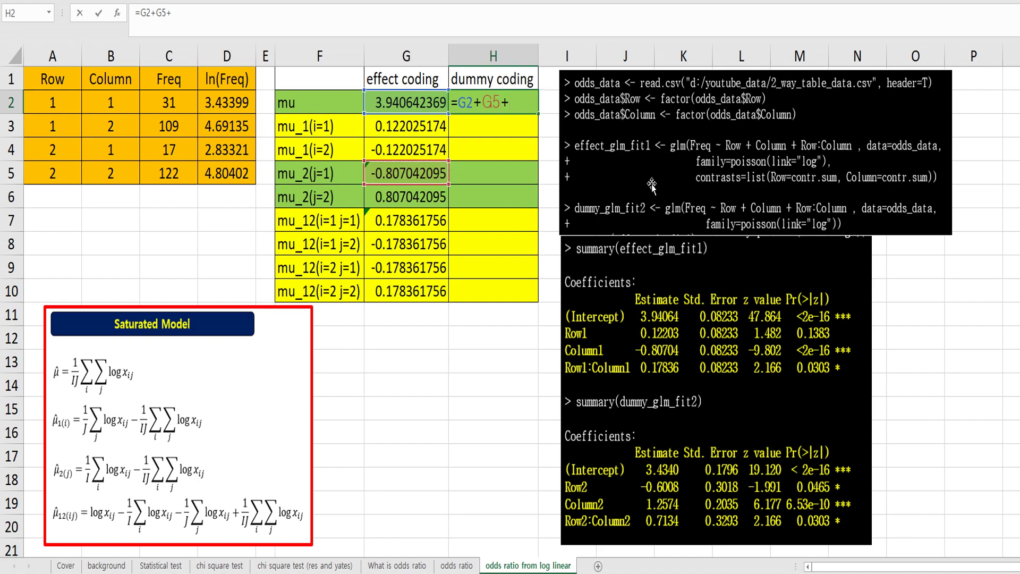
key("Left")
key("Down")
key("Down")
key("Down")
key("Down")
key("Down")
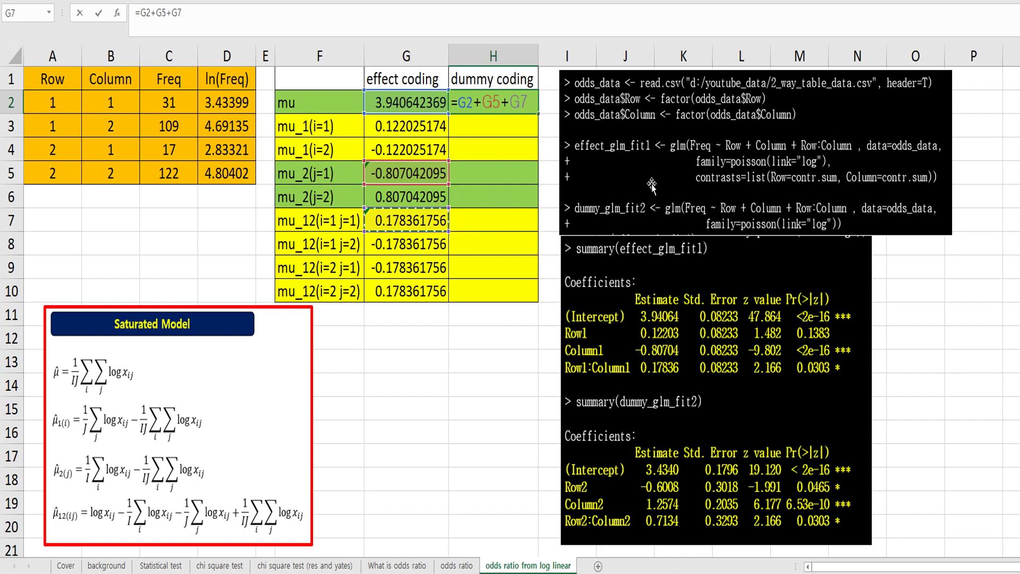
key("ctrl+Return")
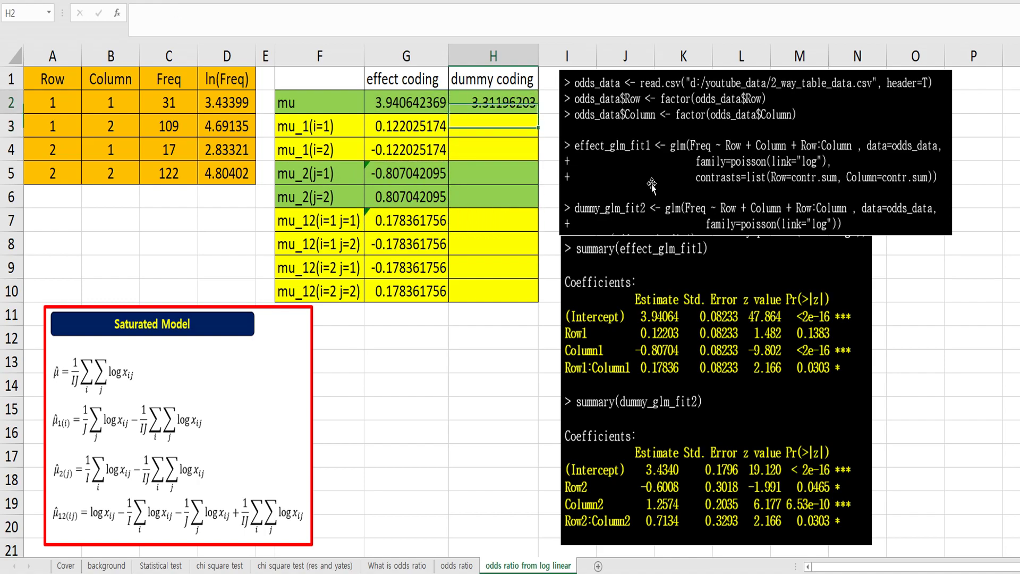
Step: Insert the missing G3 term into the H2 formula so it reads =G2+G3+G5+G7
left_click(154, 13)
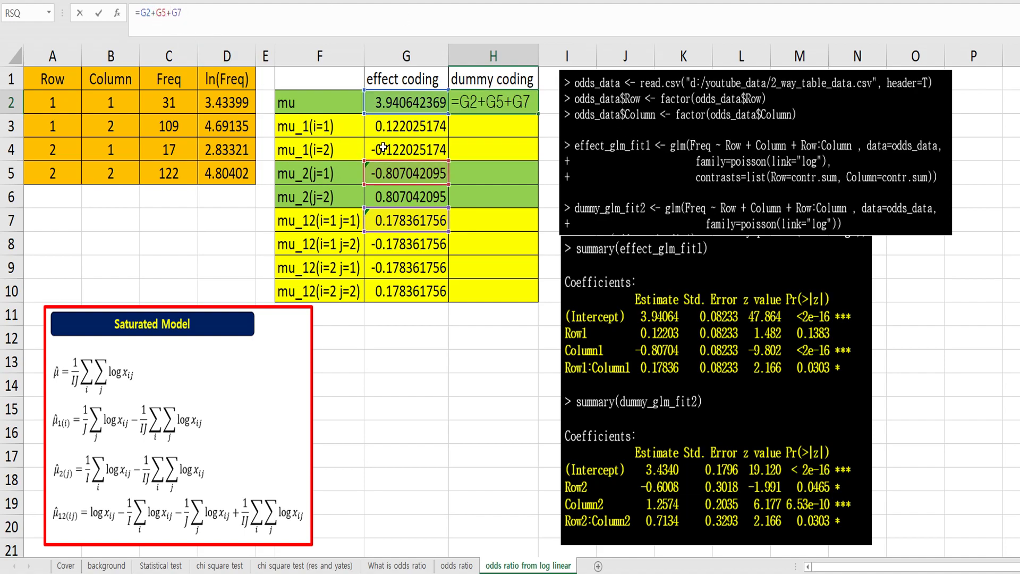
left_click(399, 126)
type("+")
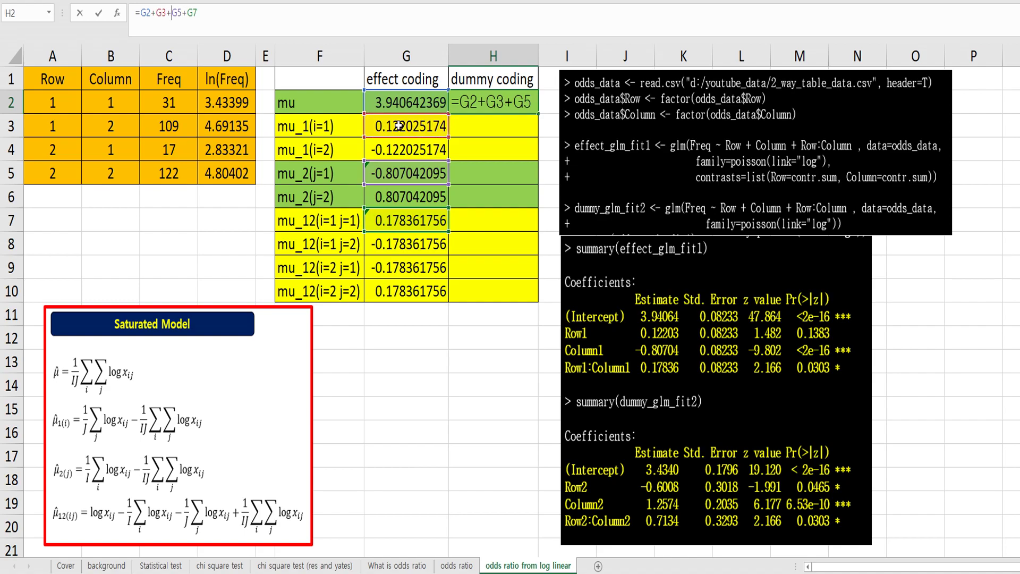
key("Return")
key("Up")
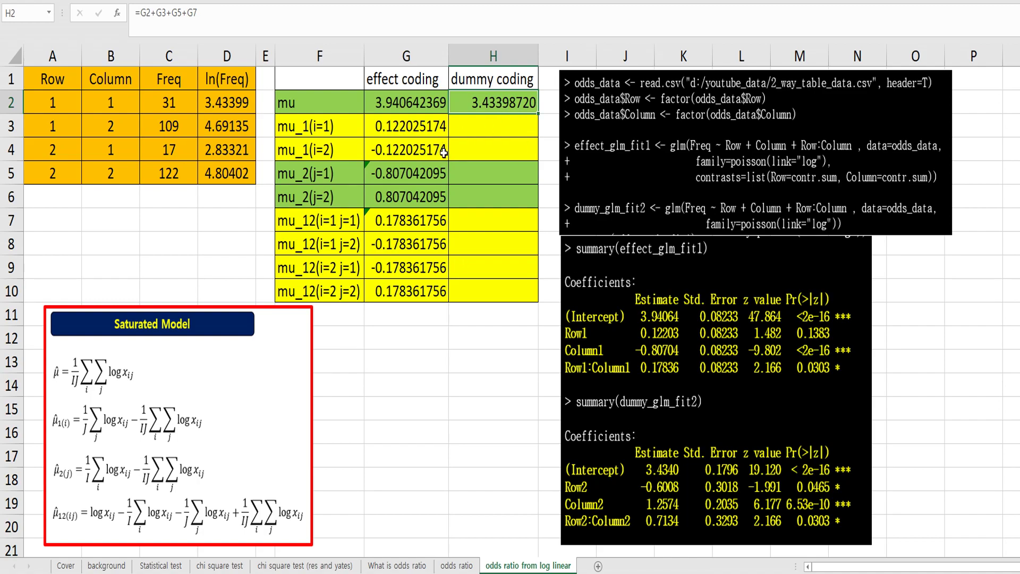
Step: Set the dummy-coding reference parameters mu_1(i=1) in H3 and mu_2(j=1) in H5 to 0
left_click(460, 128)
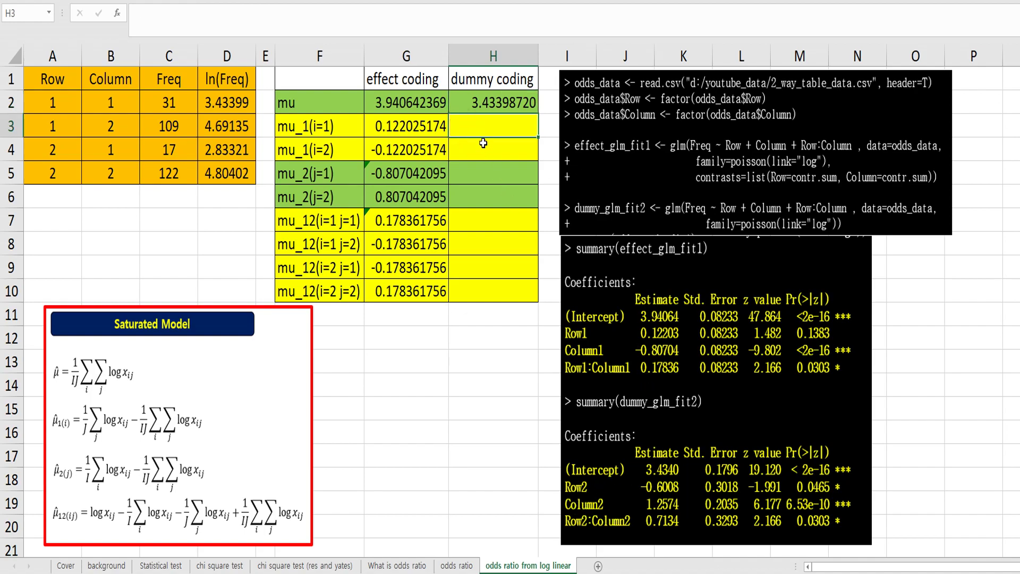
type("0")
key("Return")
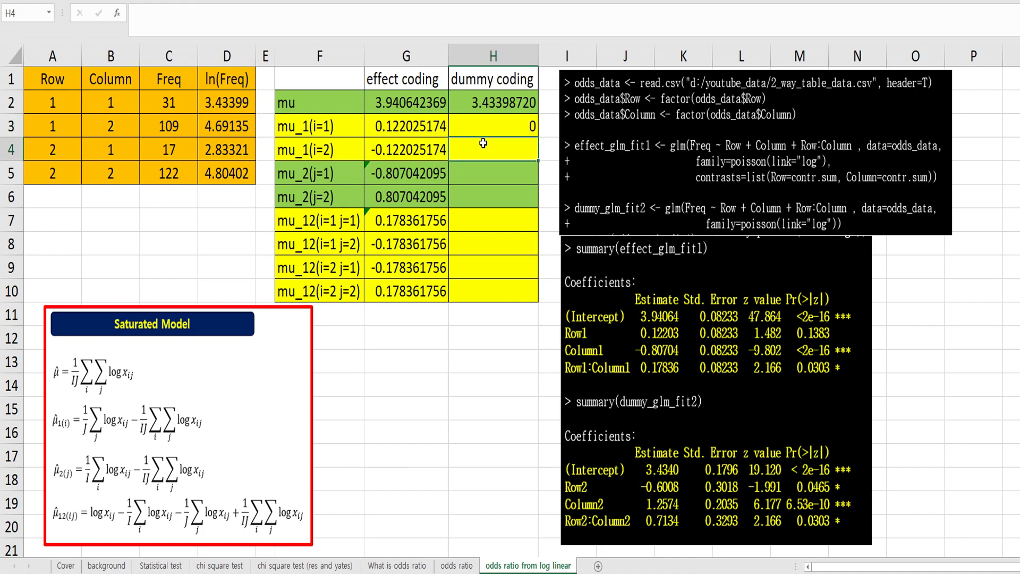
key("Down")
type("0")
key("Return")
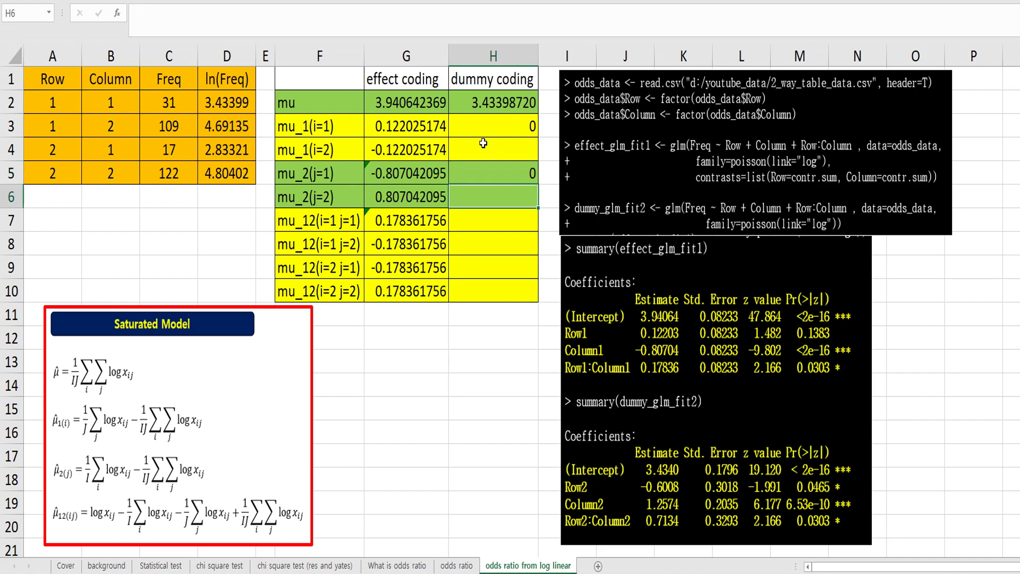
Step: Calculate the dummy-coding mu_1(i=2) in H4 with the formula =G4*2+G9*2
left_click(483, 143)
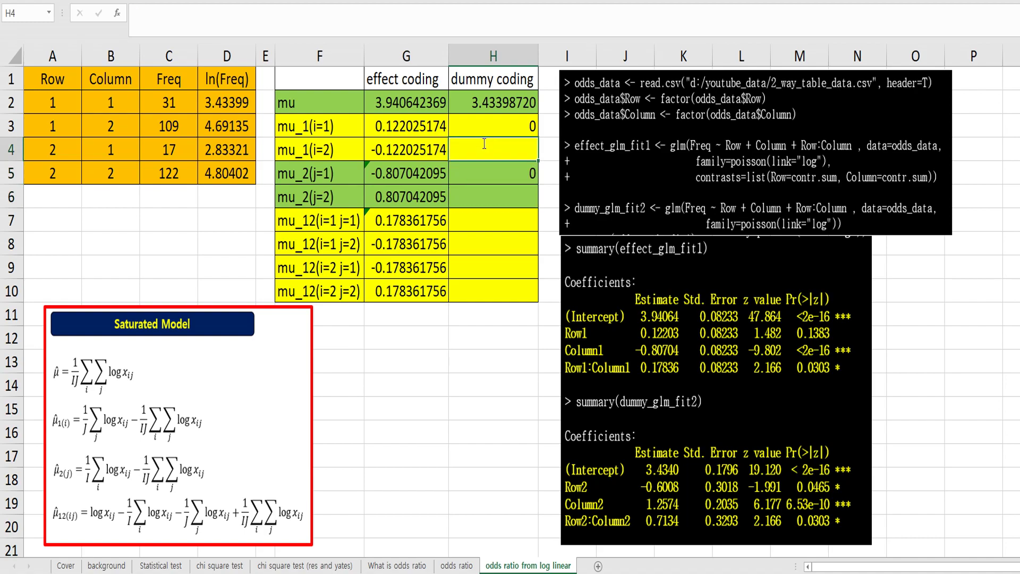
type("=")
key("Left")
type("*")
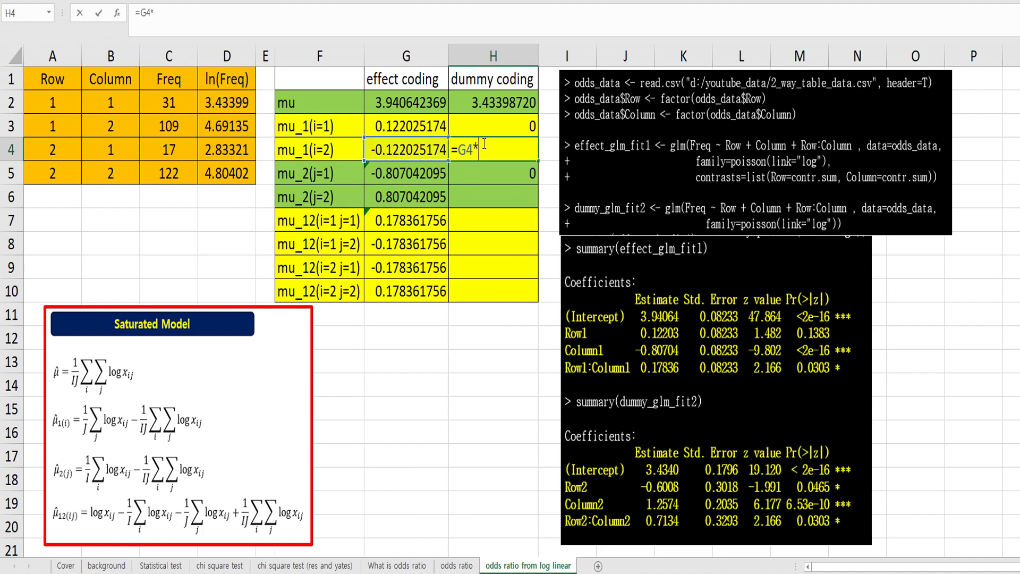
type("2+")
key("Left")
key("Down")
key("Down")
key("Down")
key("Down")
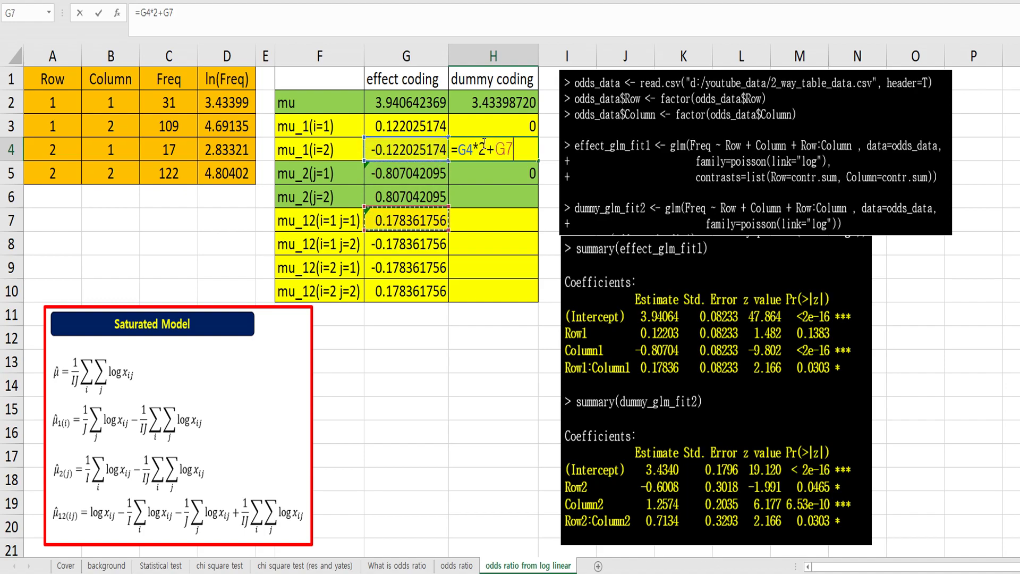
key("Down")
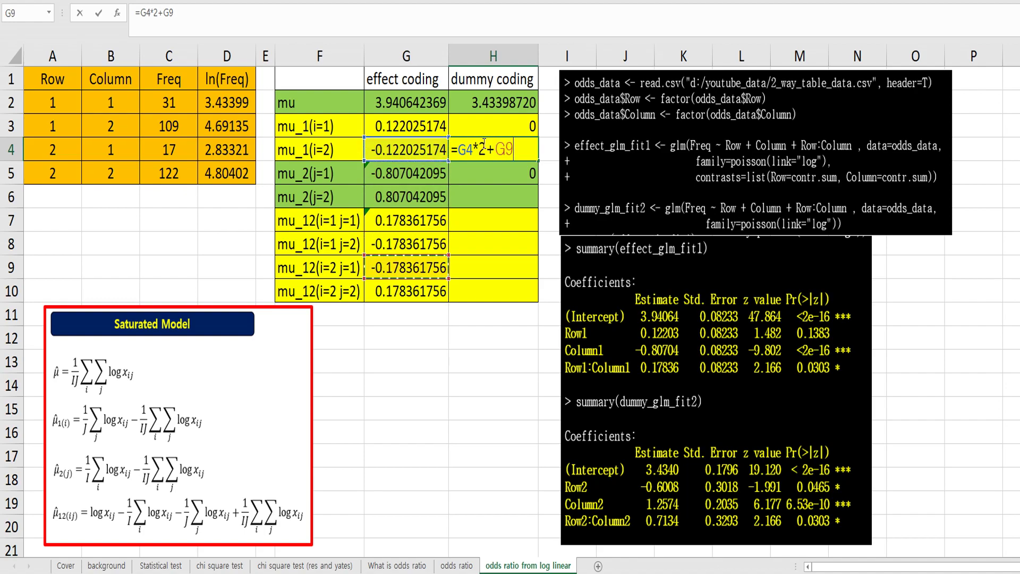
key("Return")
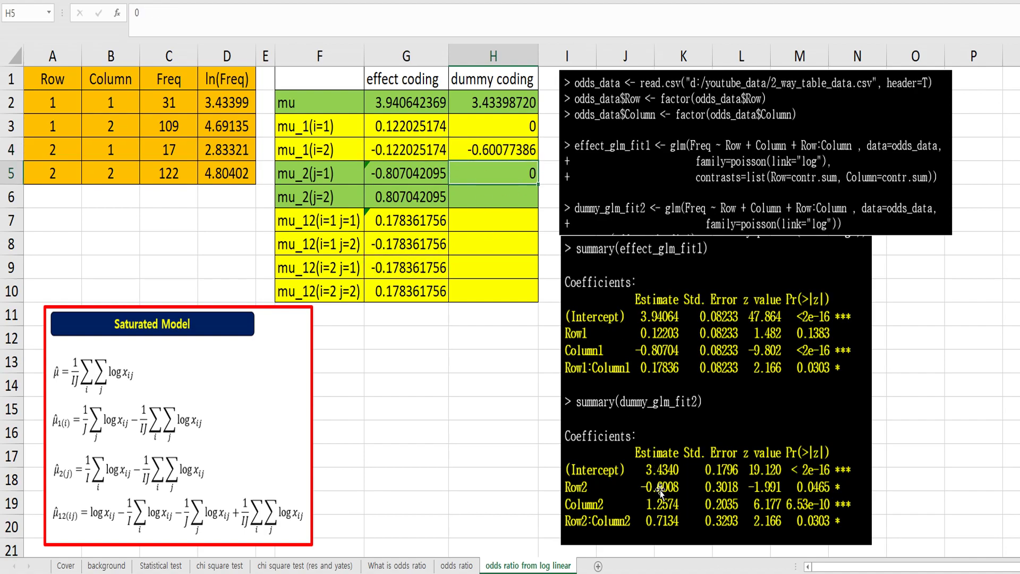
Step: Calculate the dummy-coding mu_2(j=2) in H6 with the formula =G6*2+G8*2
key("Return")
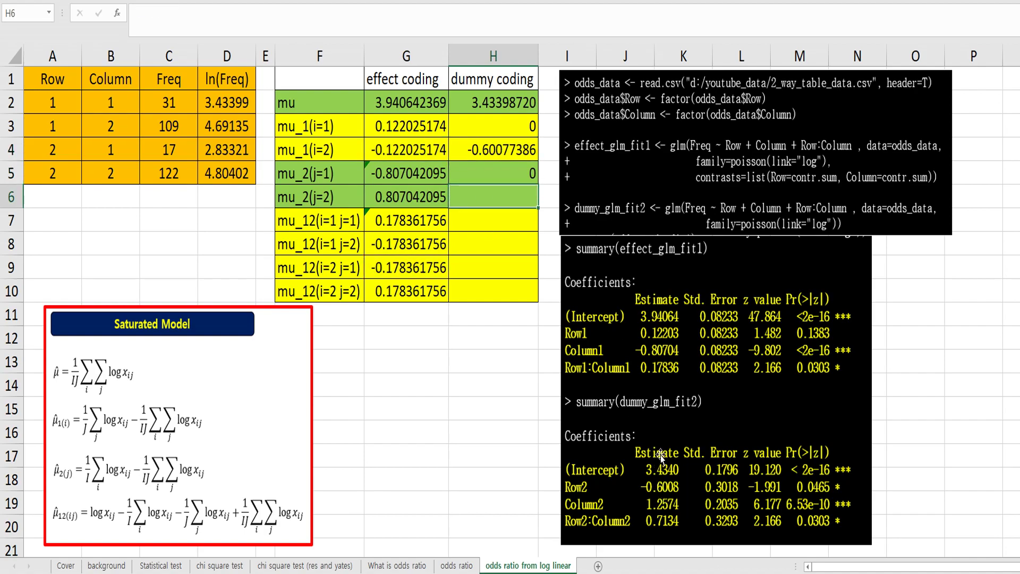
type("=")
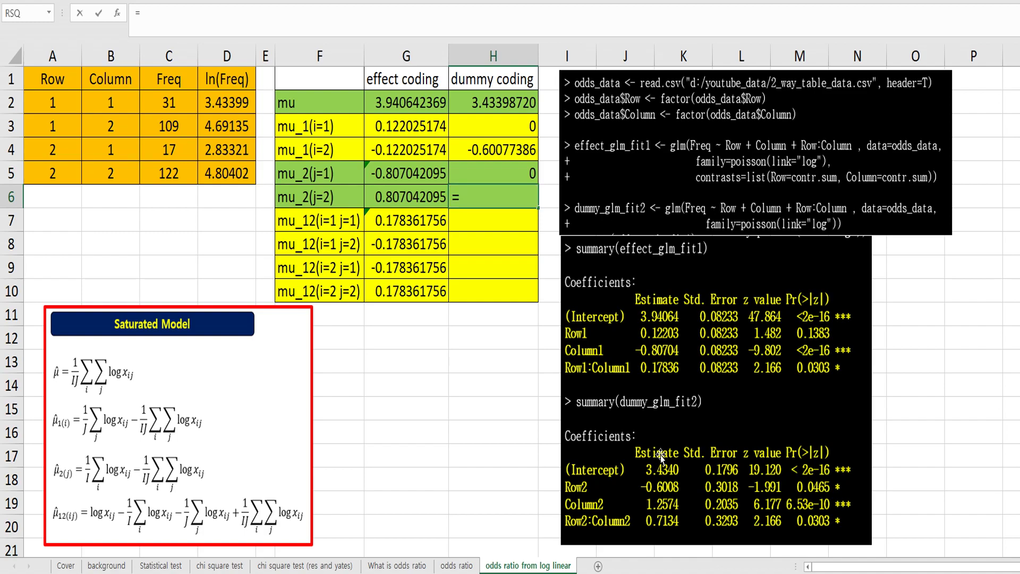
key("Left")
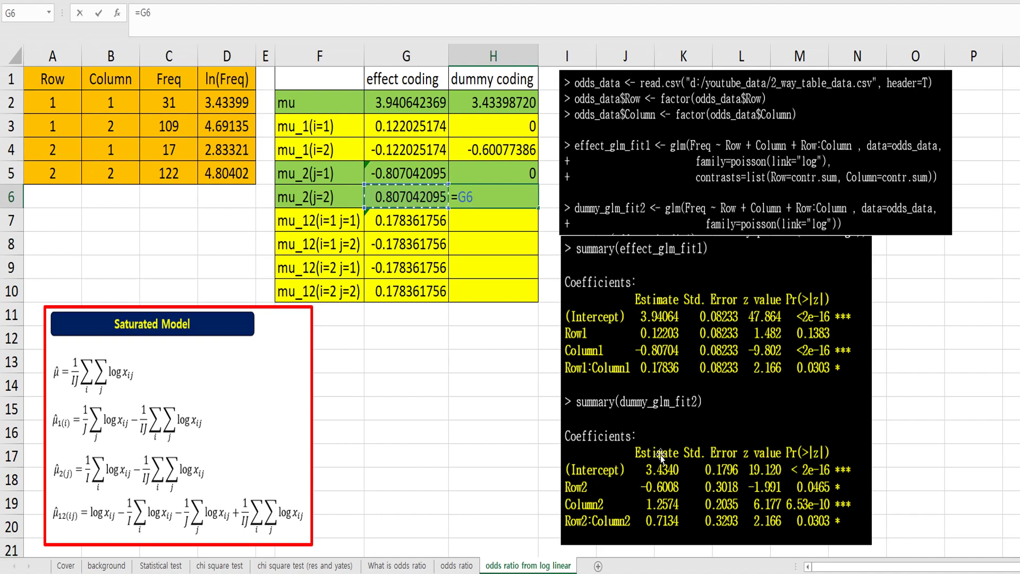
type("*2+")
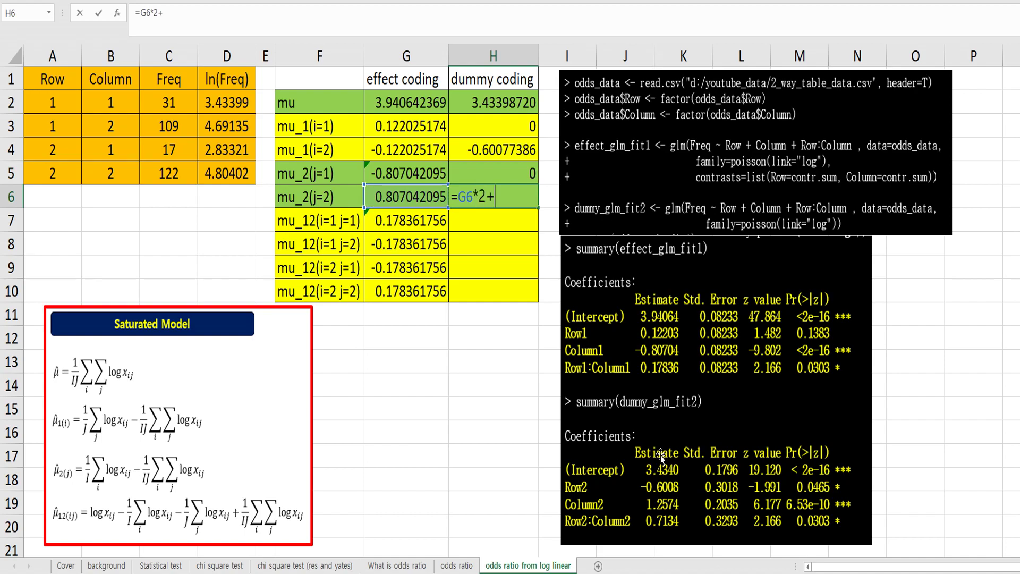
key("Left")
key("Down")
key("Down")
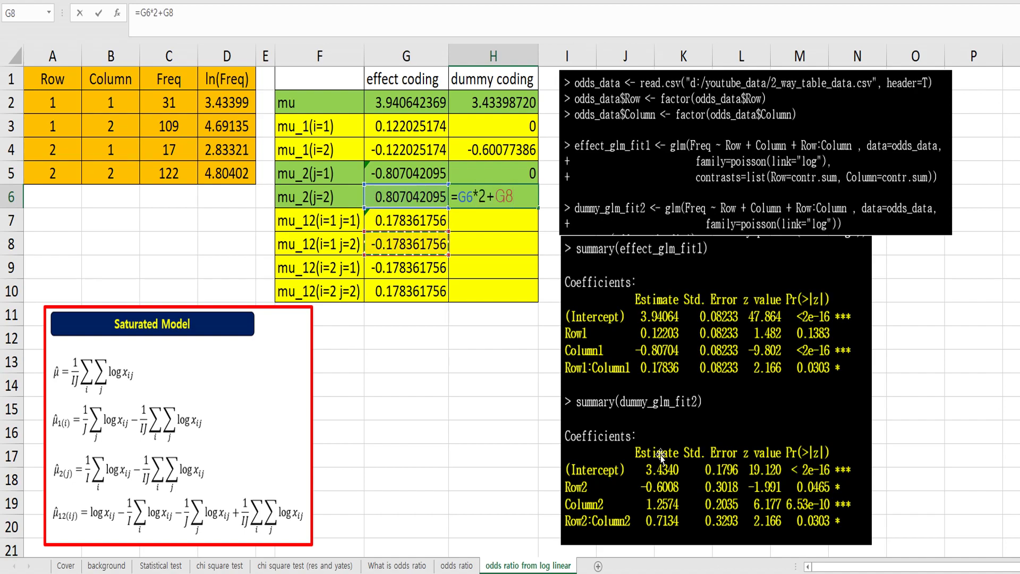
key("Return")
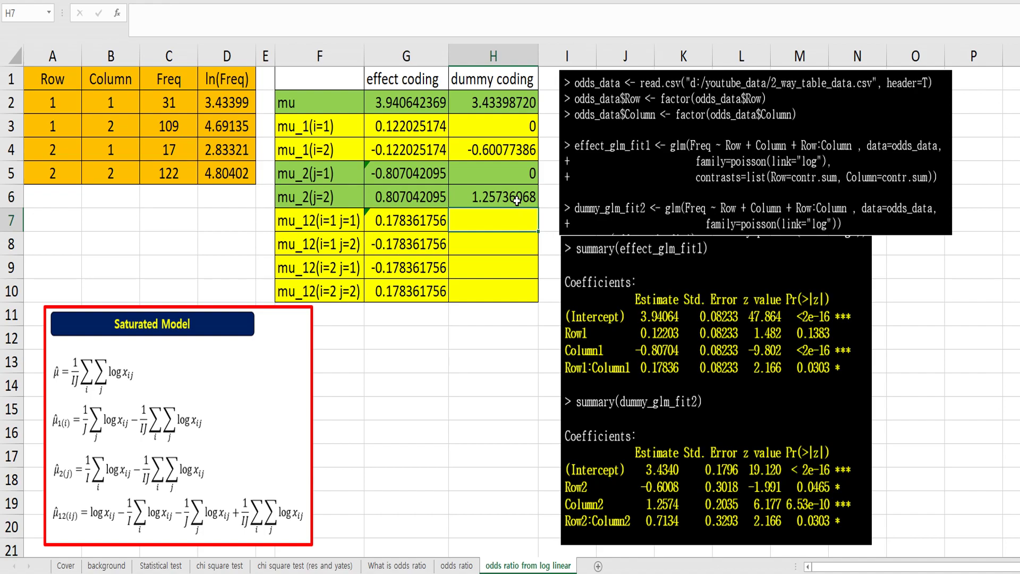
Step: Set the three dummy-coding reference interactions in H7, H8 and H9 to 0
key("Down")
key("Down")
key("Up")
key("Up")
type("0")
key("Return")
type("0")
key("Return")
type("0")
key("Return")
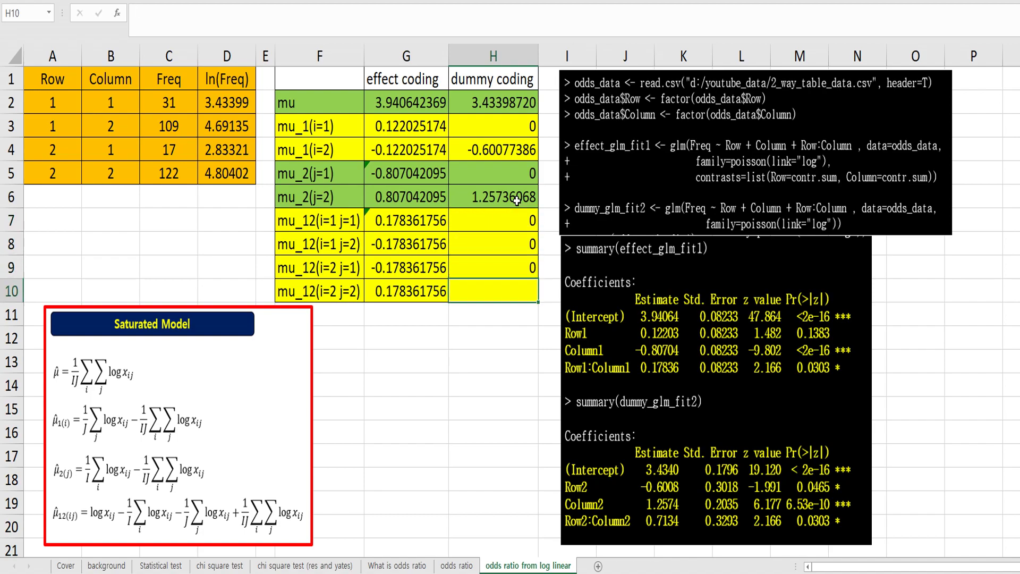
Step: Calculate the dummy-coding mu_12(i=2 j=2) in H10 with the formula =G10*4
key("Left")
key("Right")
type("=")
key("Left")
type("*4")
key("Return")
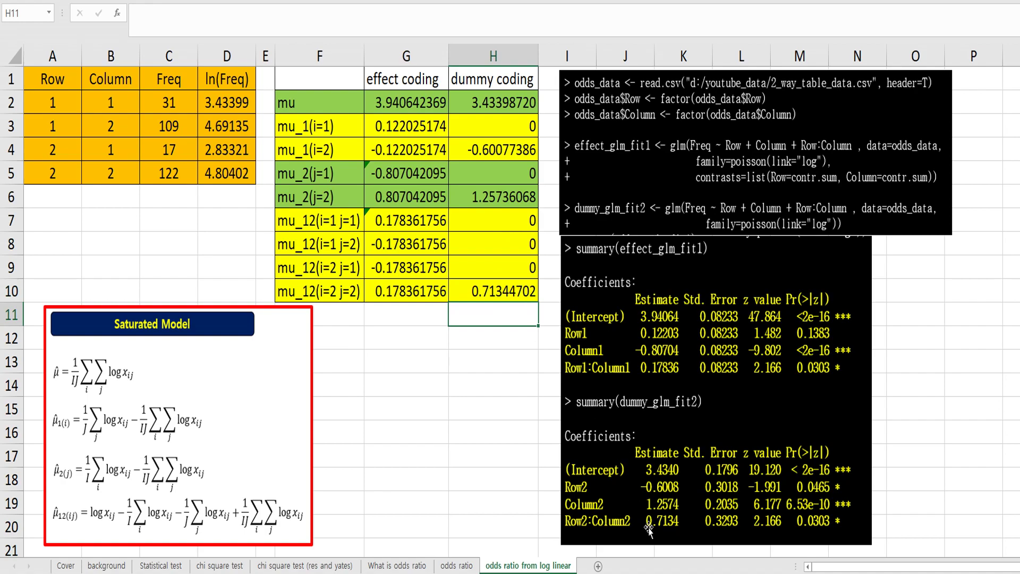
left_click(480, 367)
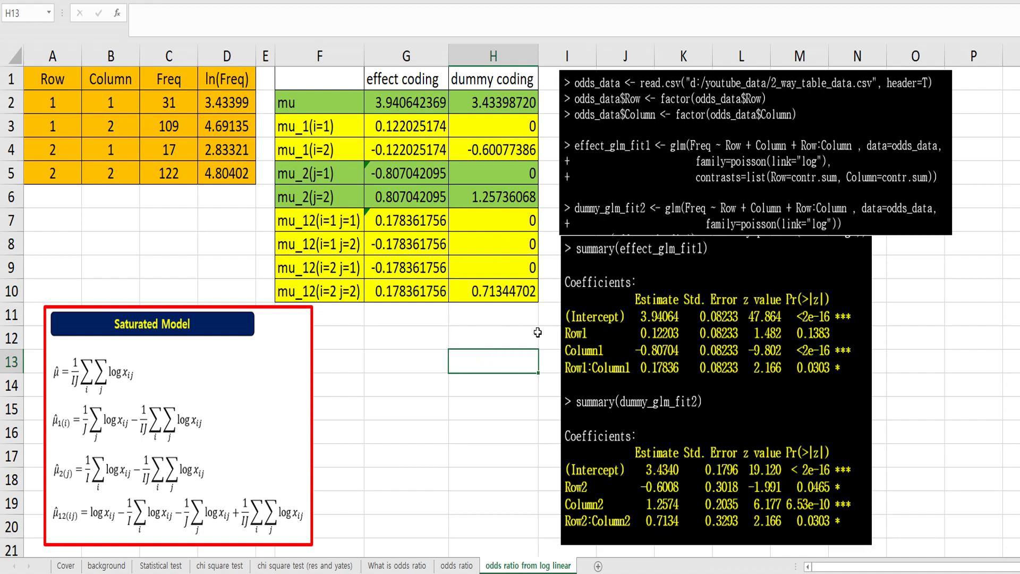
left_click(485, 333)
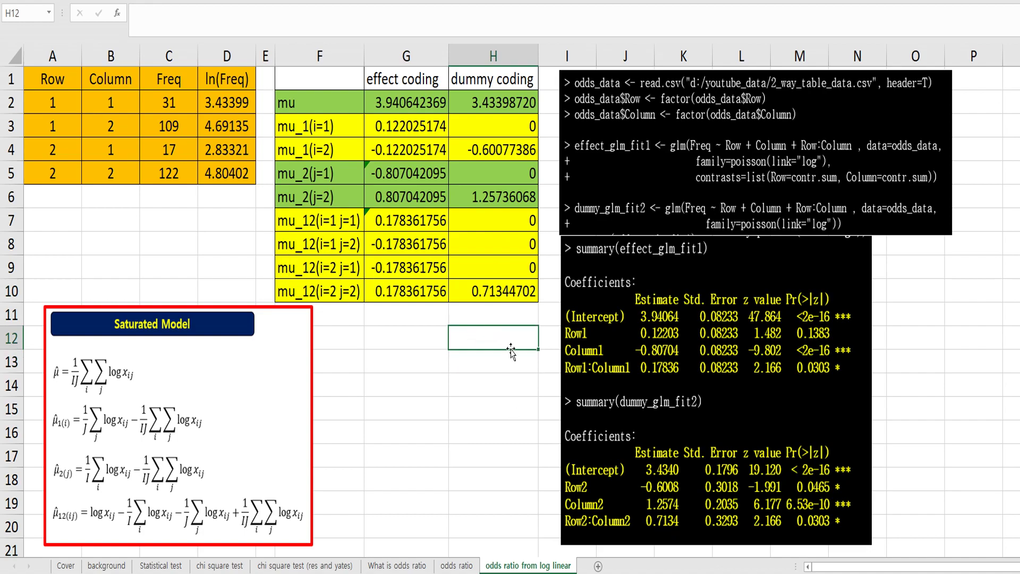
Step: On the odds ratio sheet, calculate the log-linear model odds ratio in K6 as =exp('odds ratio from log linear'!H10)
left_click(459, 565)
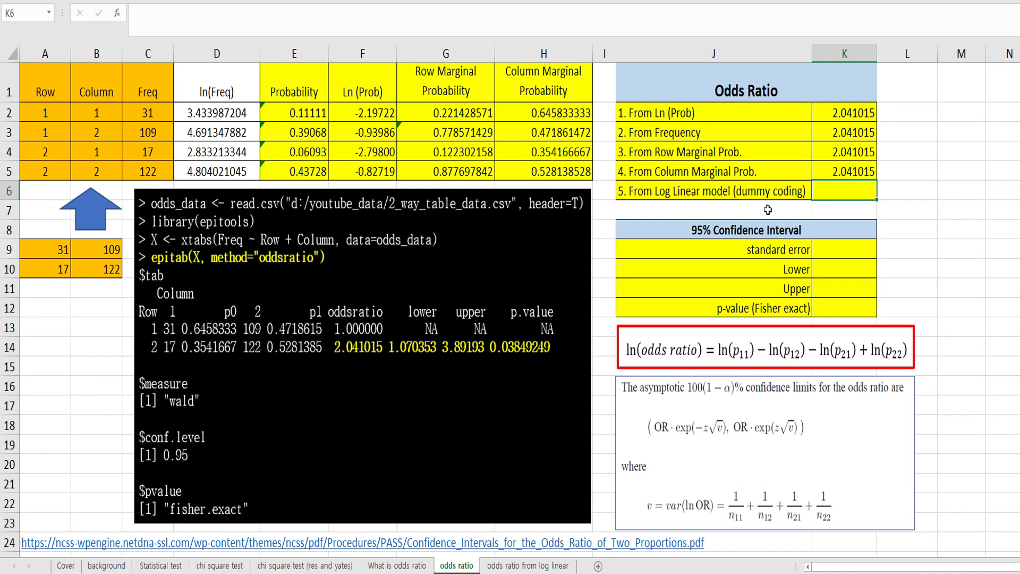
type("=exp(")
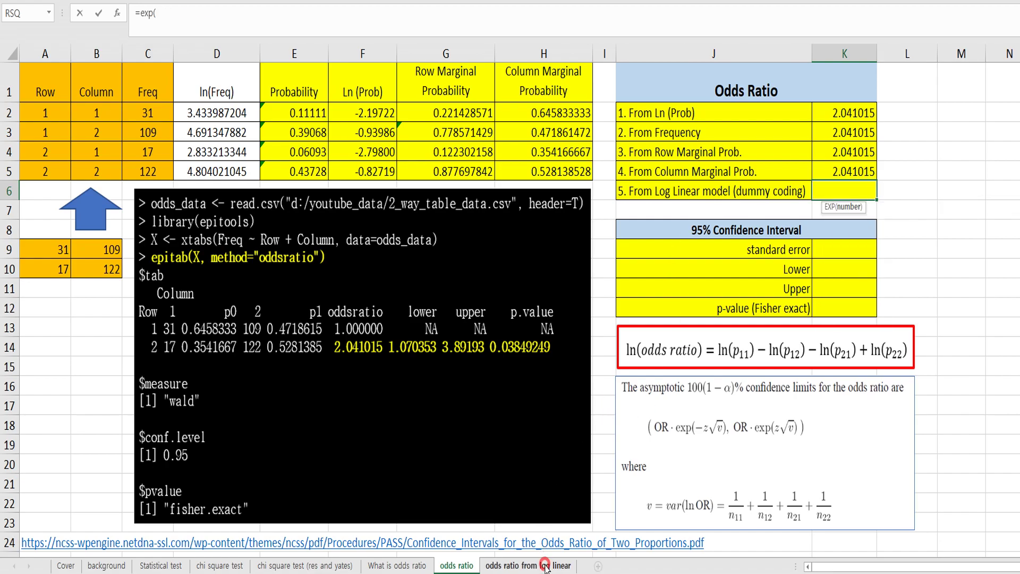
left_click(528, 565)
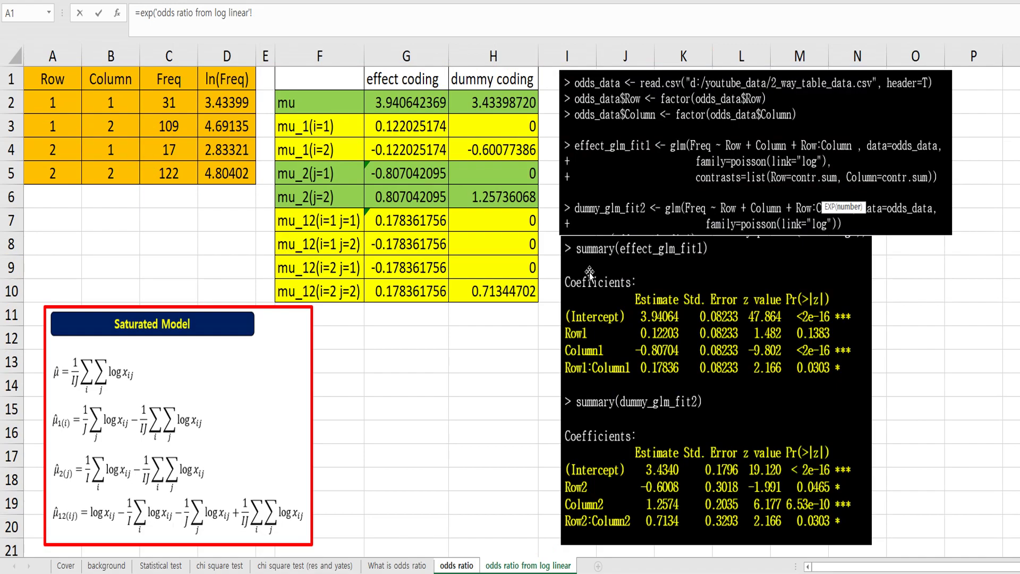
left_click(495, 290)
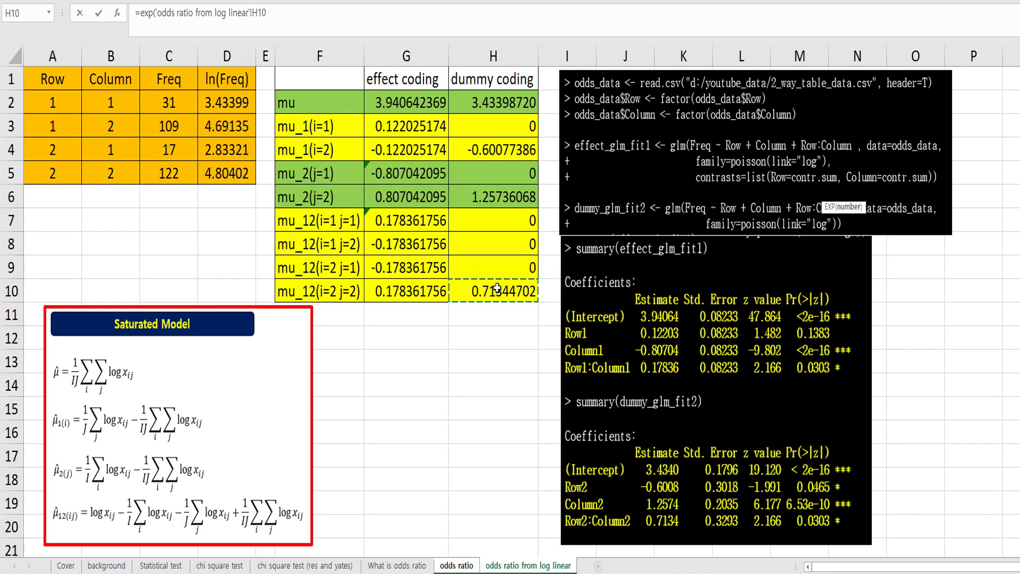
type(")")
key("Return")
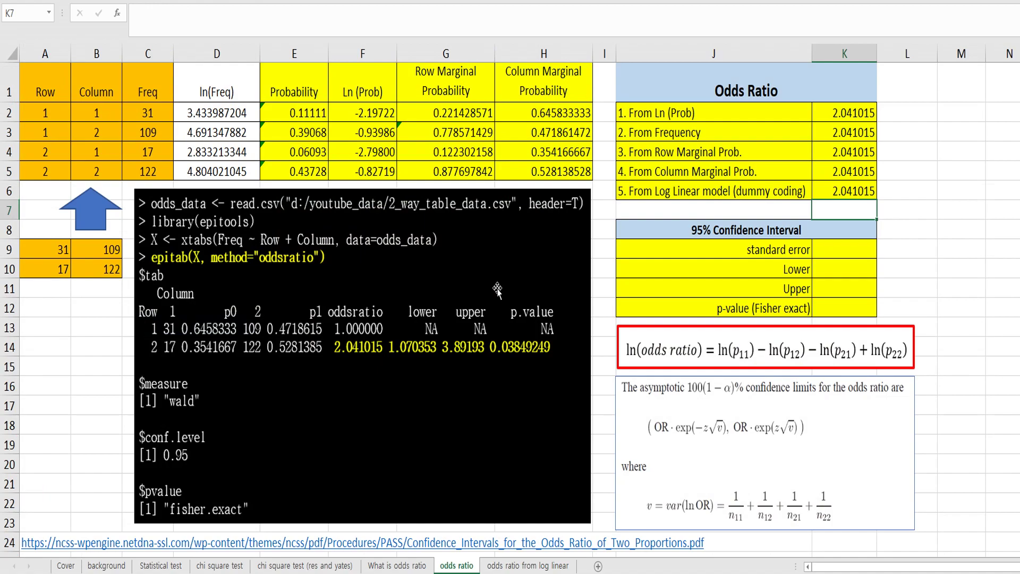